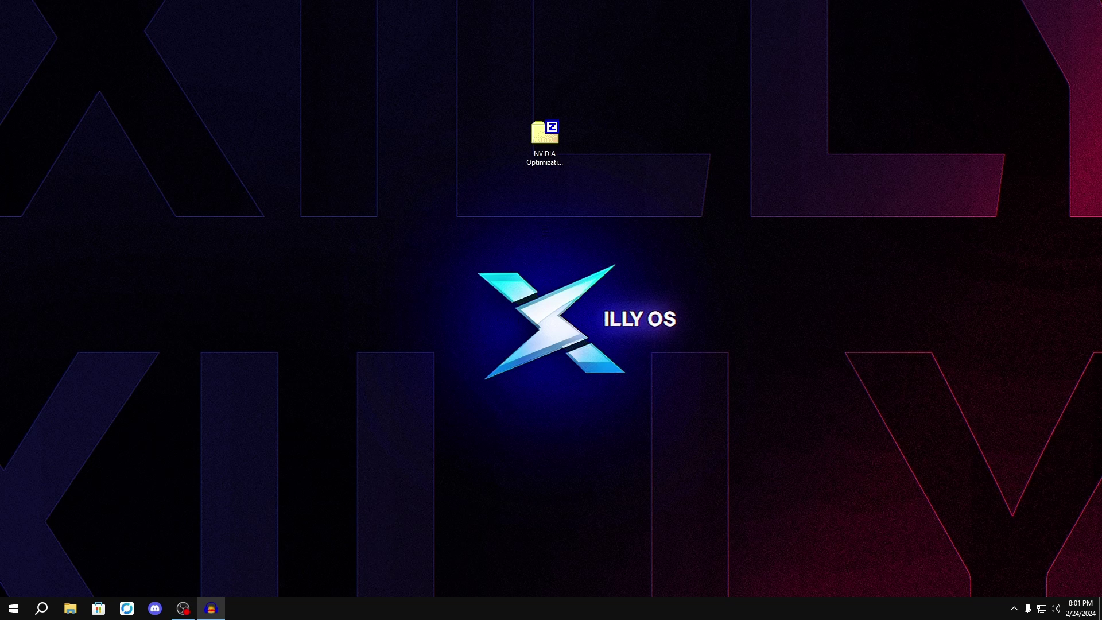
Extract the NVIDIA Optimization Guide 2024 zip to the desktop with 7-Zip, entering the archive password, then open the folder.
click(557, 148)
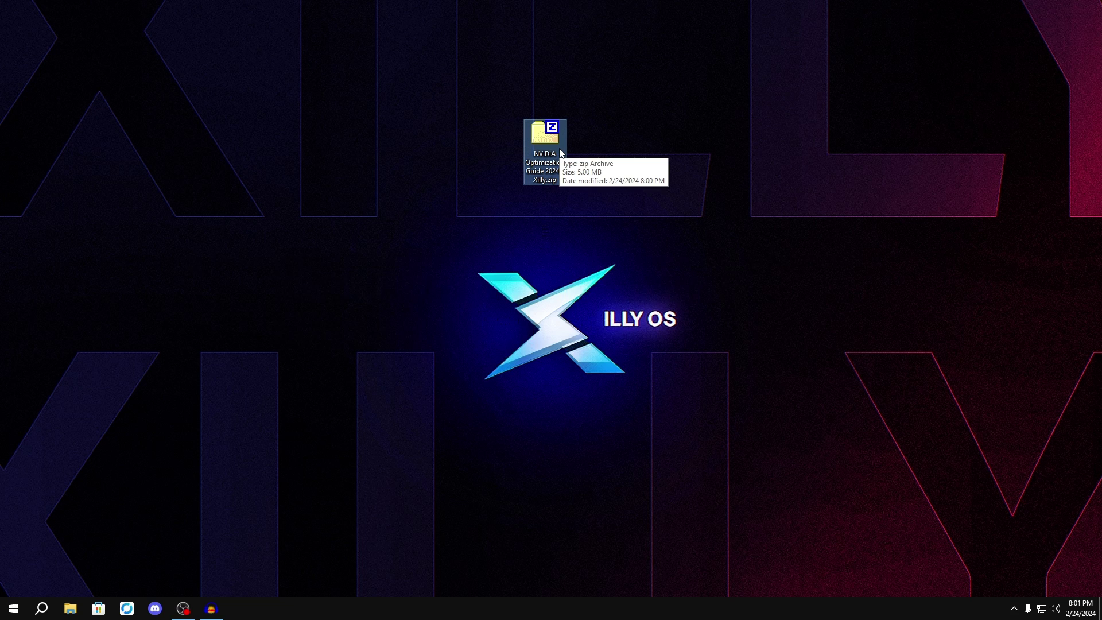
right_click(553, 134)
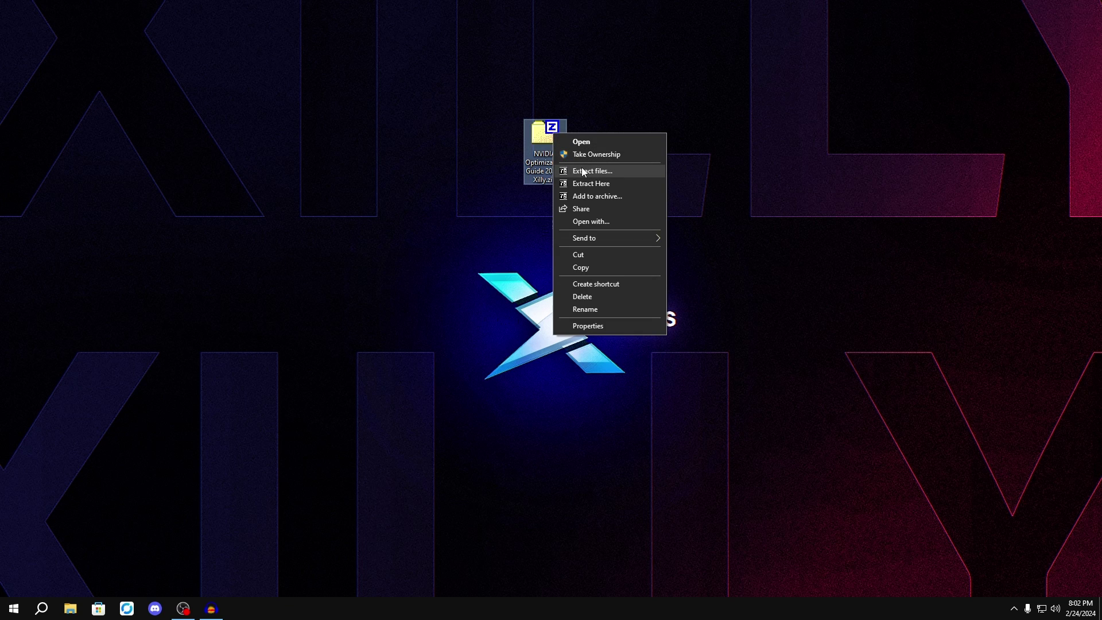
click(584, 171)
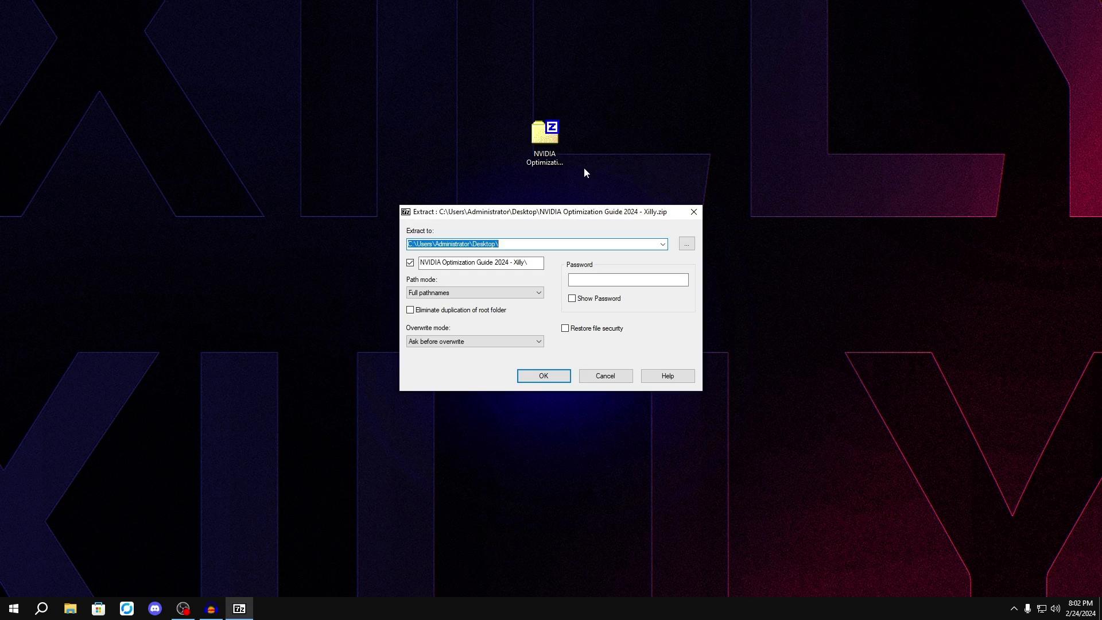
click(543, 378)
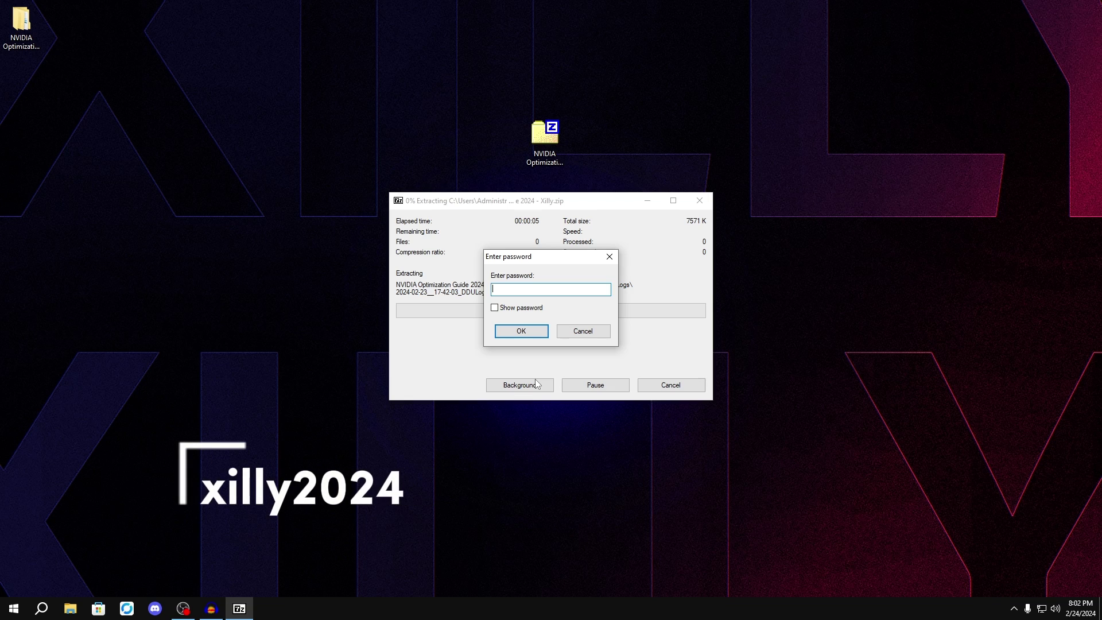
key(Return)
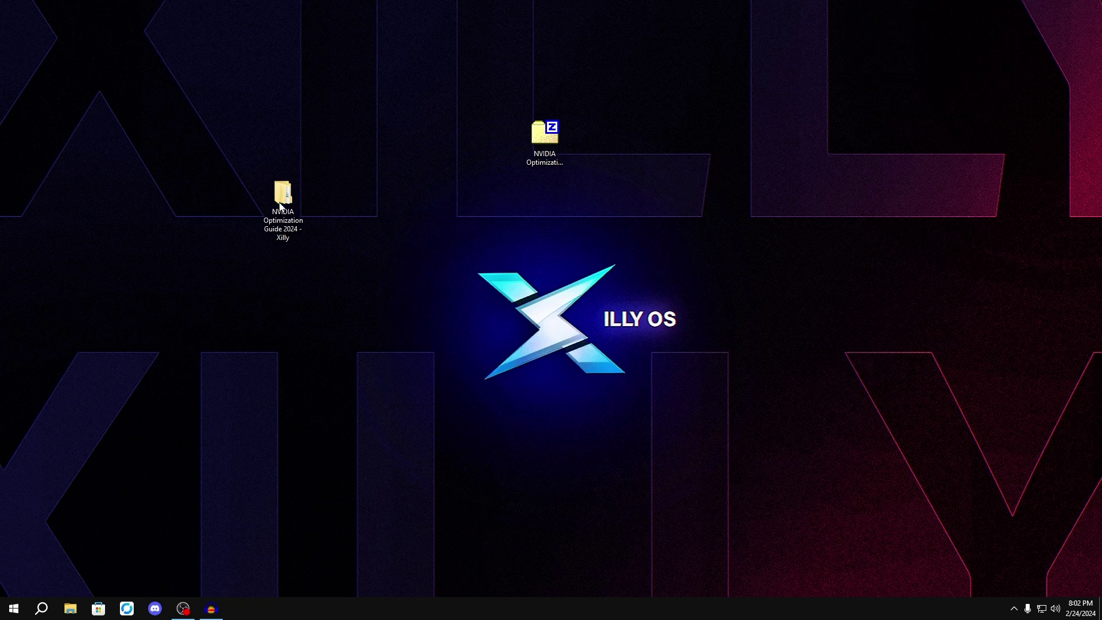
double_click(301, 192)
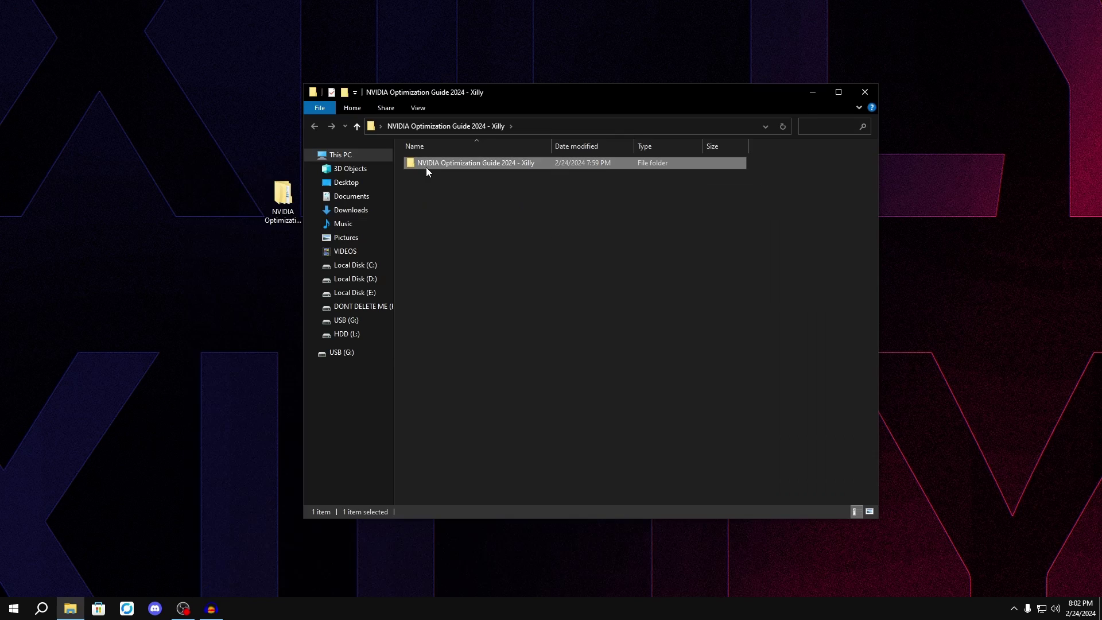
Browse into 1. Uninstall Current drivers > Display Driver Uninstaller and launch Display Driver Uninstaller.exe.
double_click(425, 167)
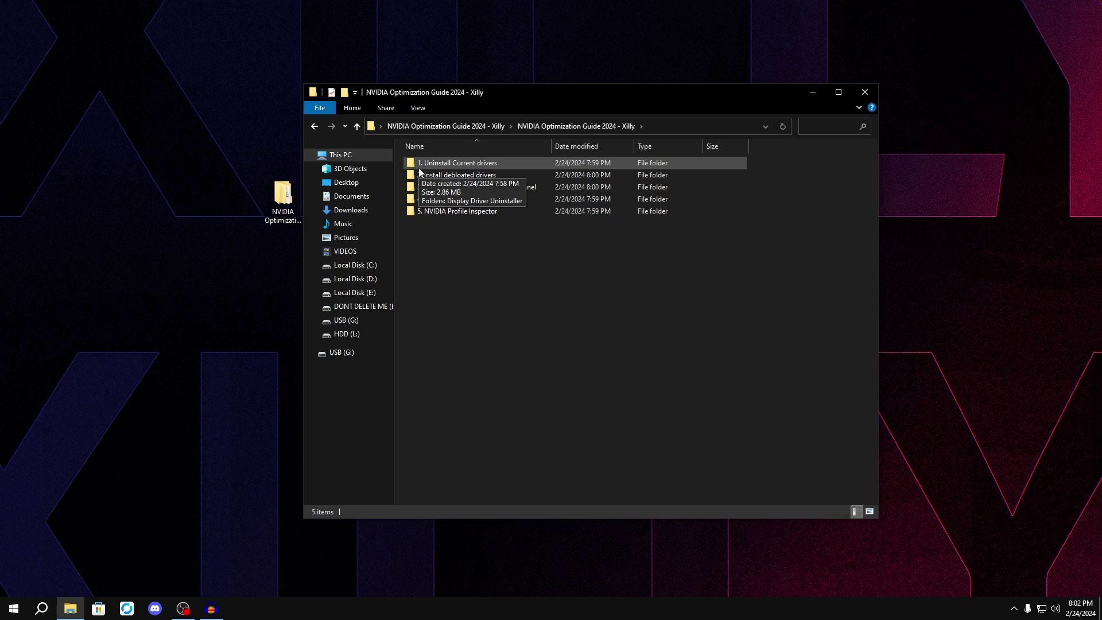
double_click(418, 166)
double_click(418, 165)
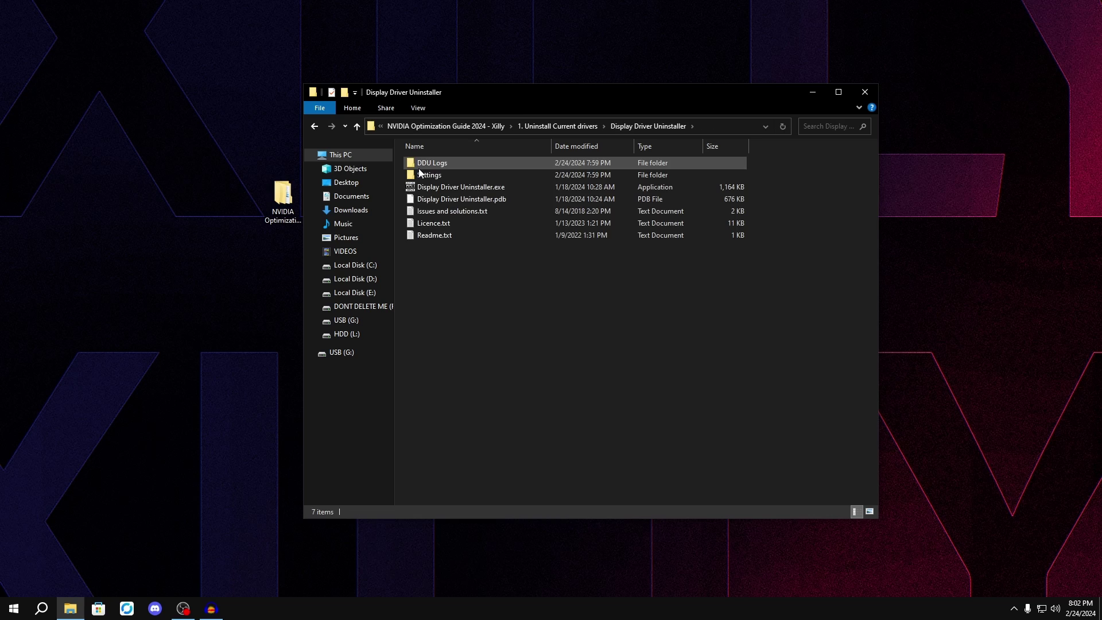
double_click(467, 187)
Decline the update check and dismiss the limited-support and Safe Mode notices.
click(570, 345)
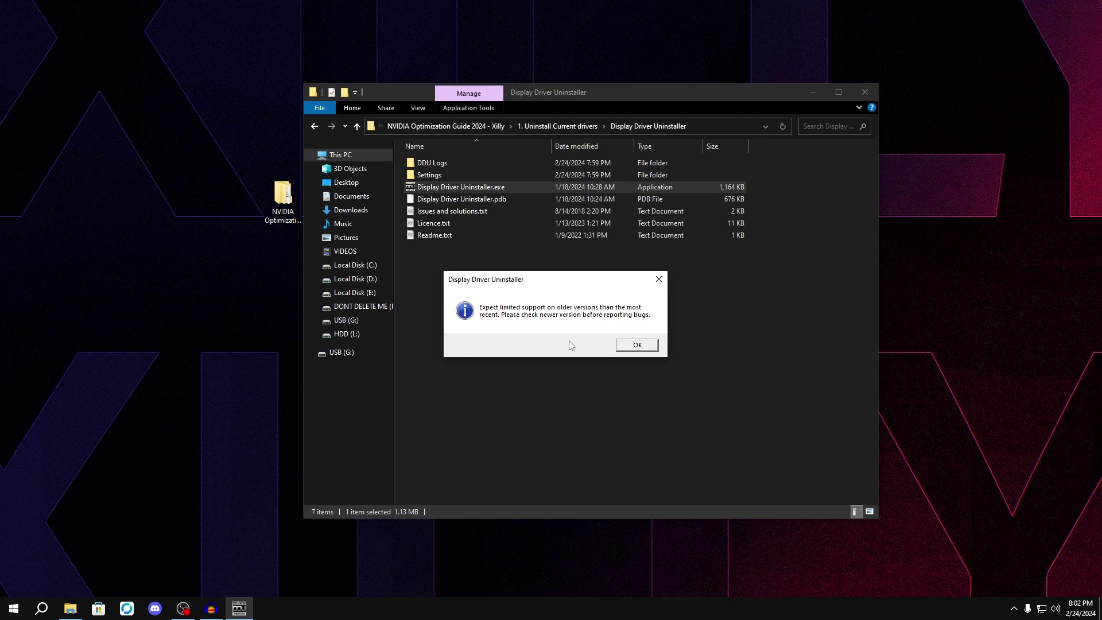
click(637, 344)
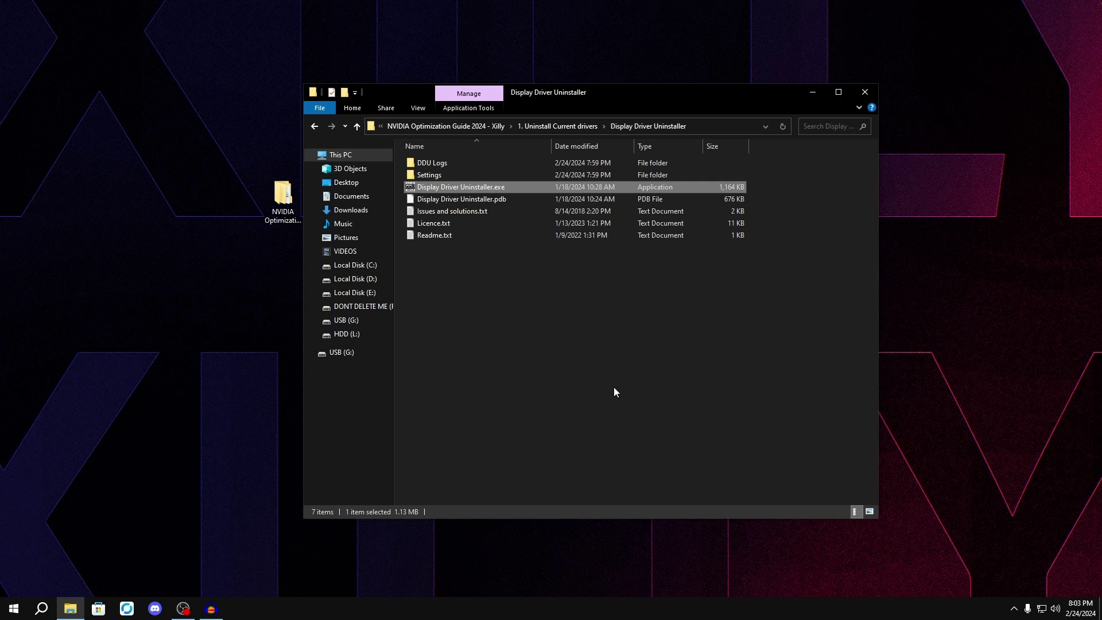
click(804, 98)
click(594, 347)
click(637, 348)
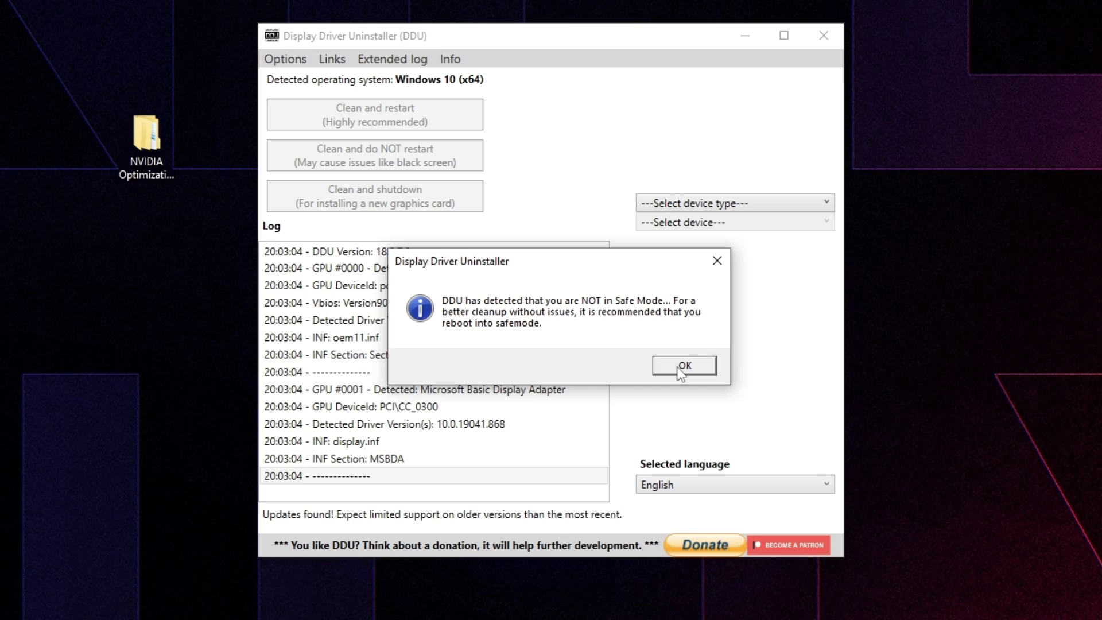
click(679, 367)
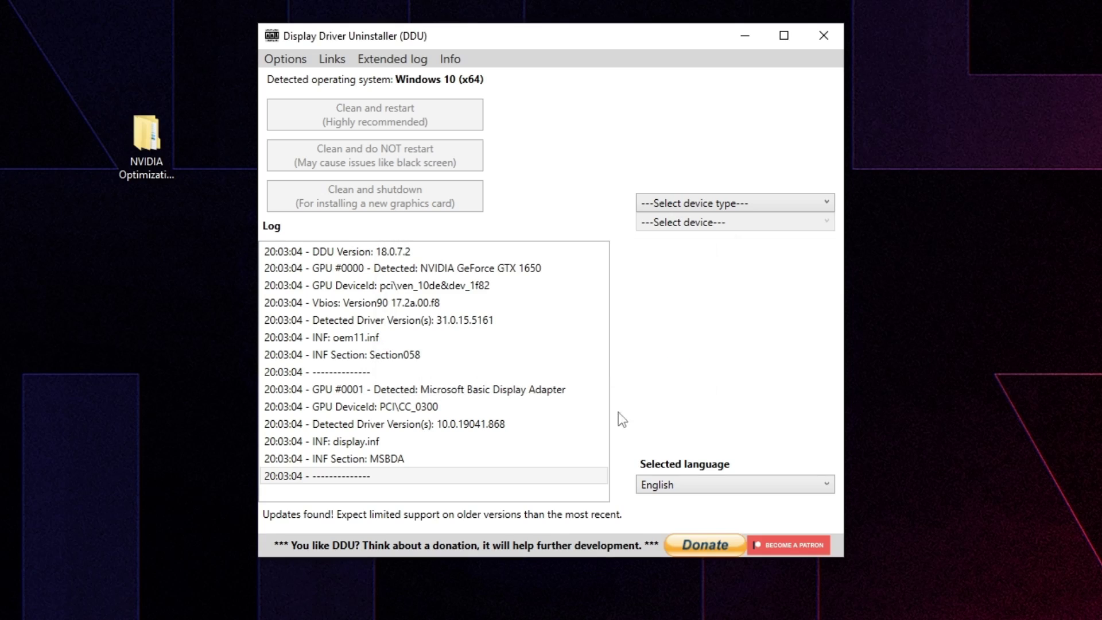
Set the device type to GPU and the vendor to NVIDIA.
click(669, 204)
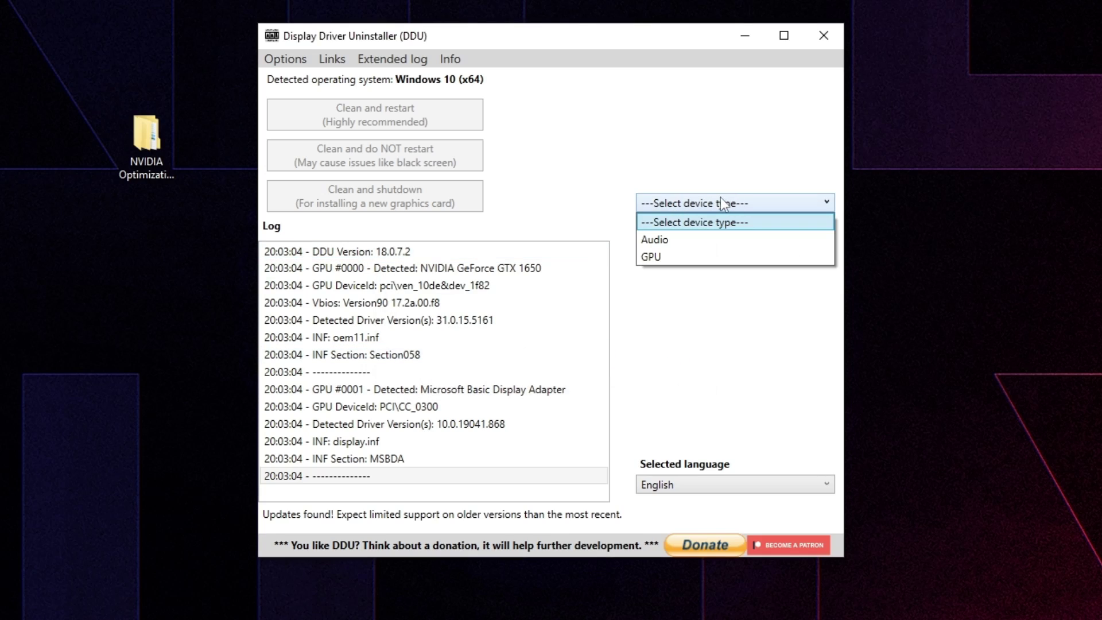
click(667, 257)
click(664, 224)
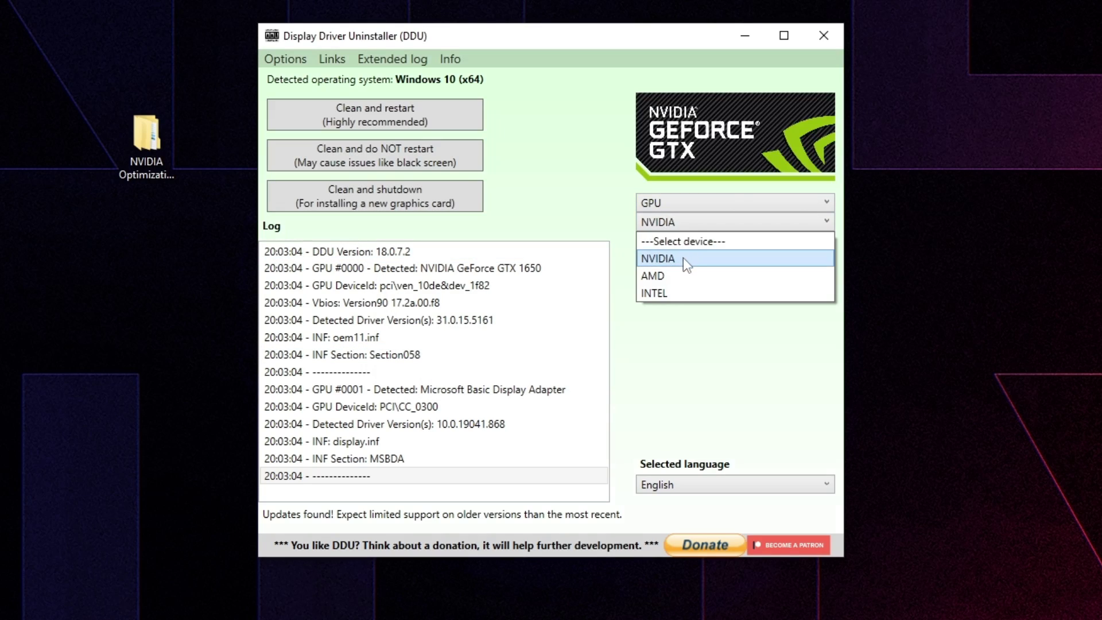
click(683, 257)
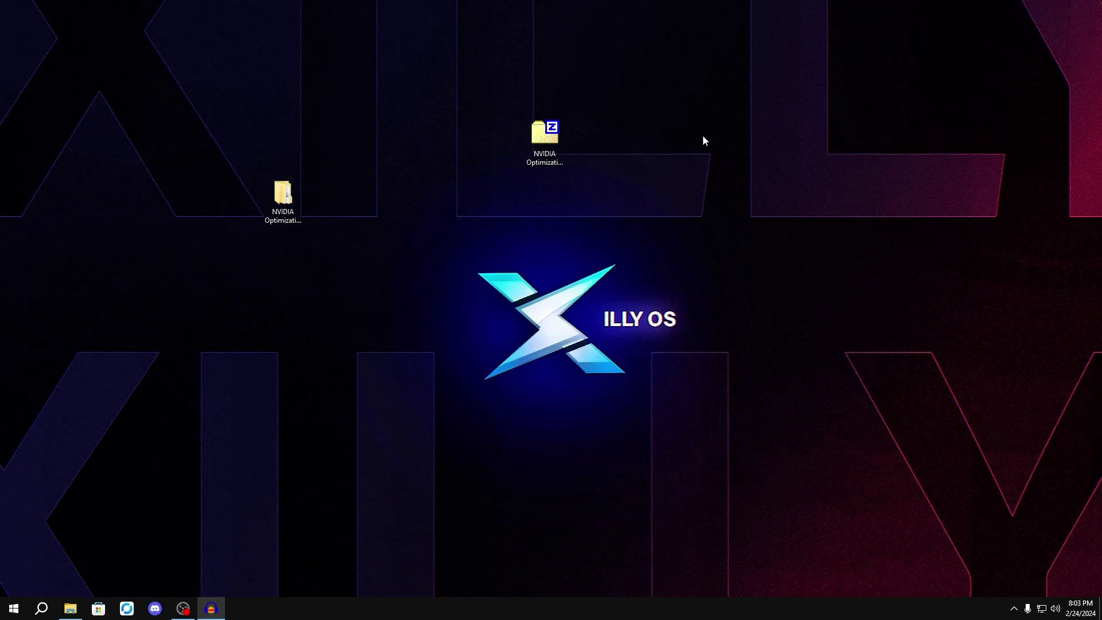
Go into the guide's 2. Install debloated drivers folder and launch NVCleanstall.exe.
double_click(303, 193)
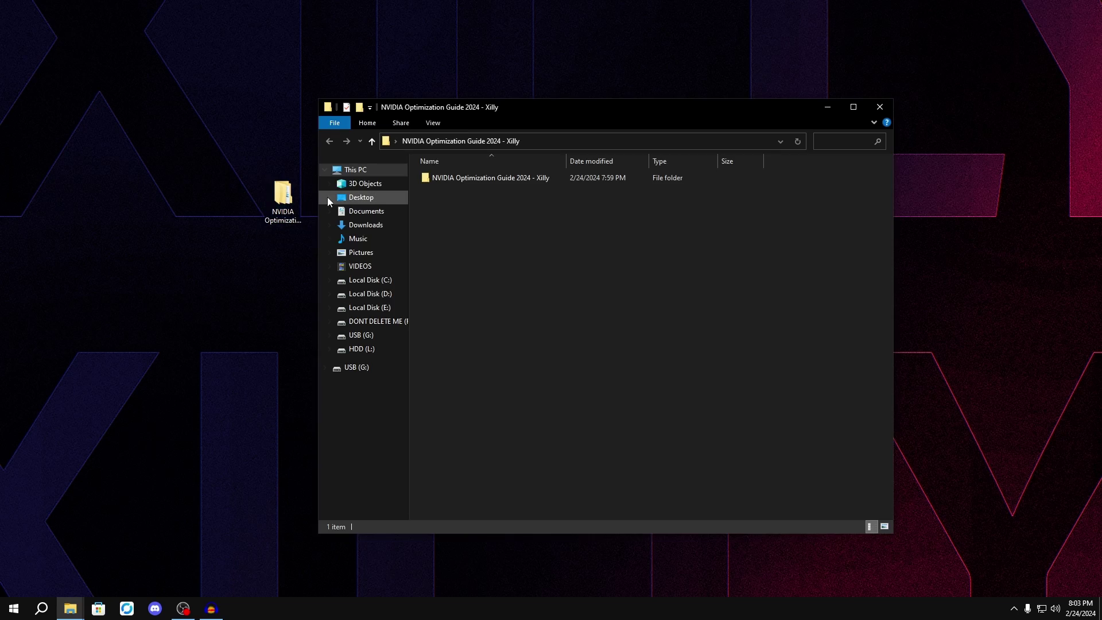
double_click(480, 178)
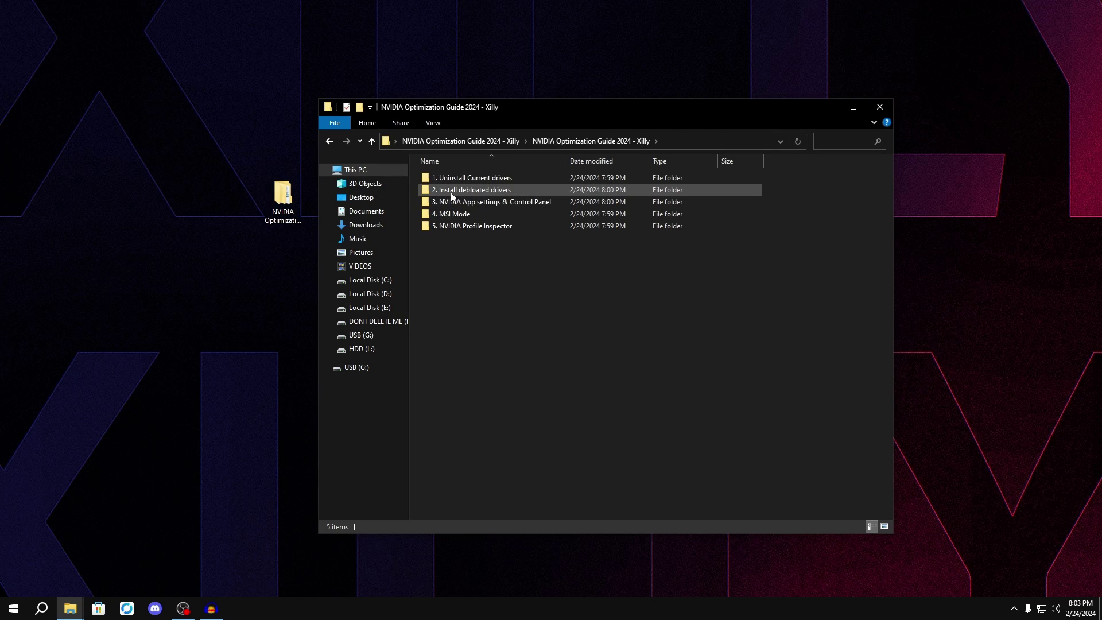
double_click(452, 191)
click(460, 183)
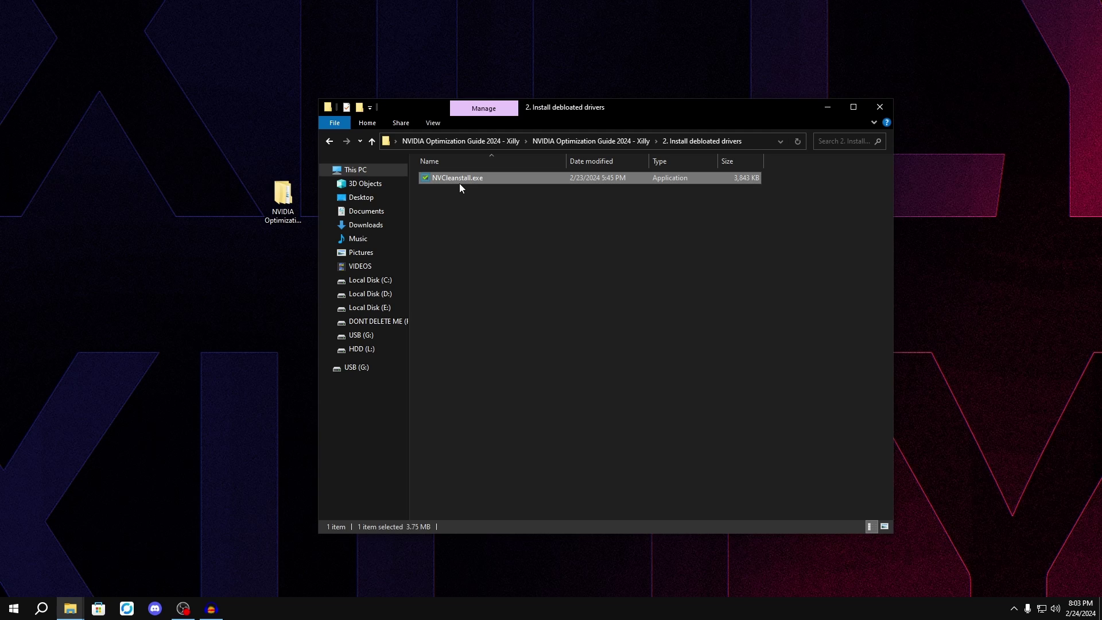
double_click(459, 184)
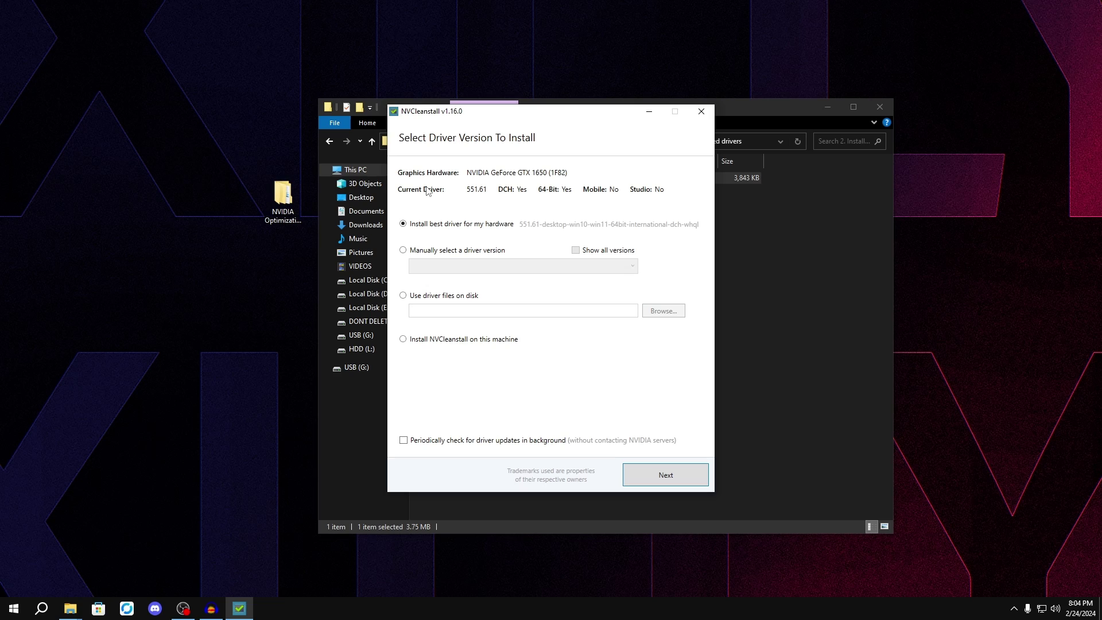
Choose the best driver for the hardware (551.61) and keep only the Display Driver component.
click(671, 468)
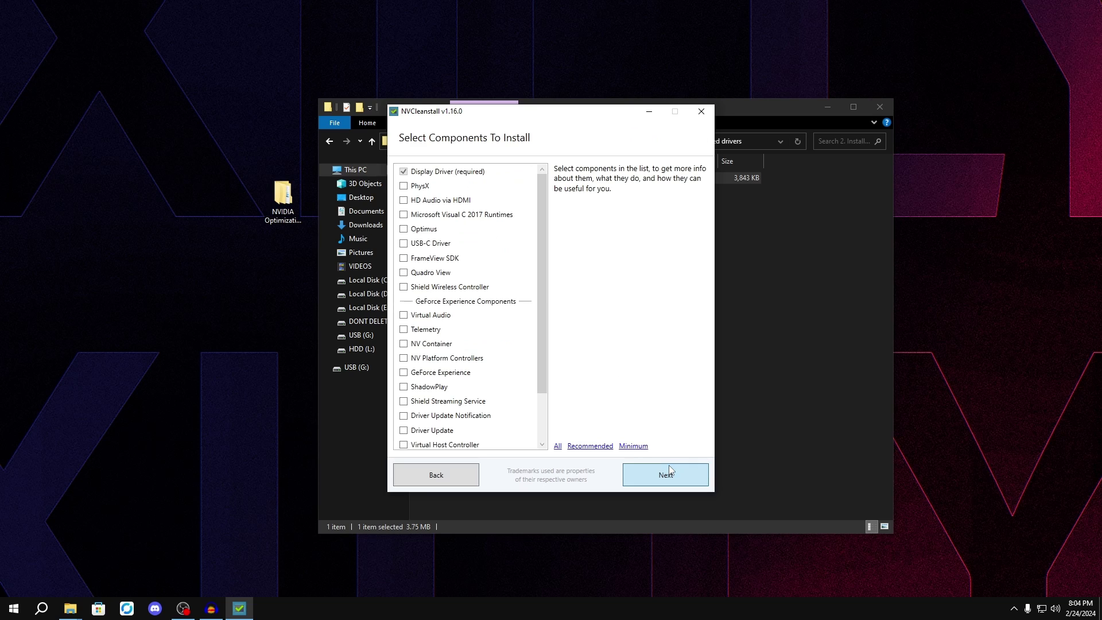
click(669, 471)
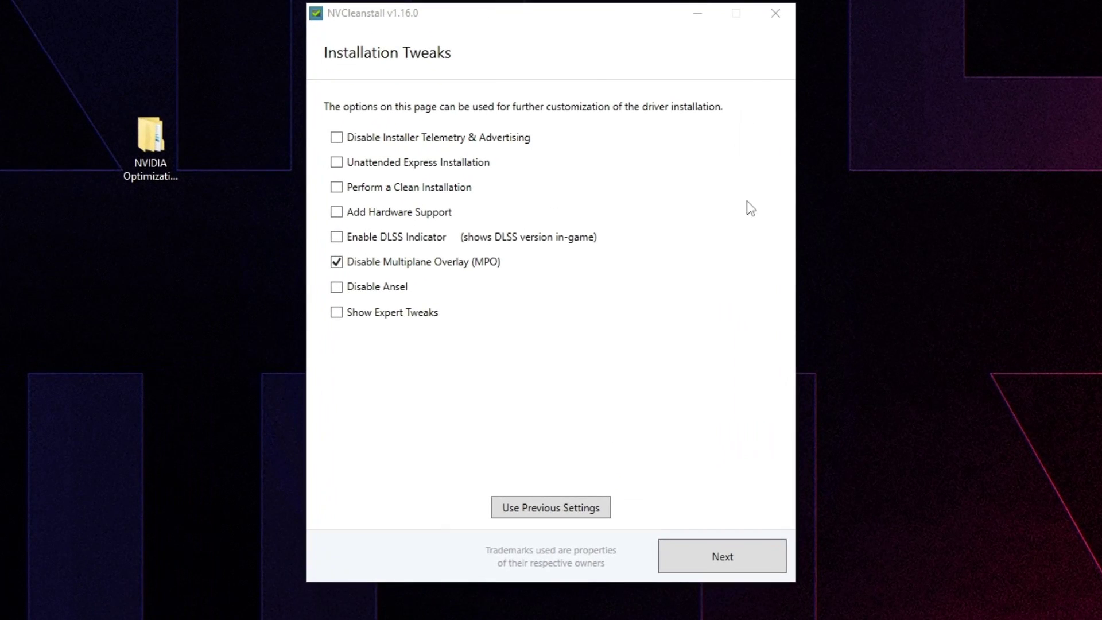
Enable Disable Installer Telemetry, Unattended Express Installation, Disable Ansel and Disable HDCP, then build the installer.
click(415, 193)
click(443, 213)
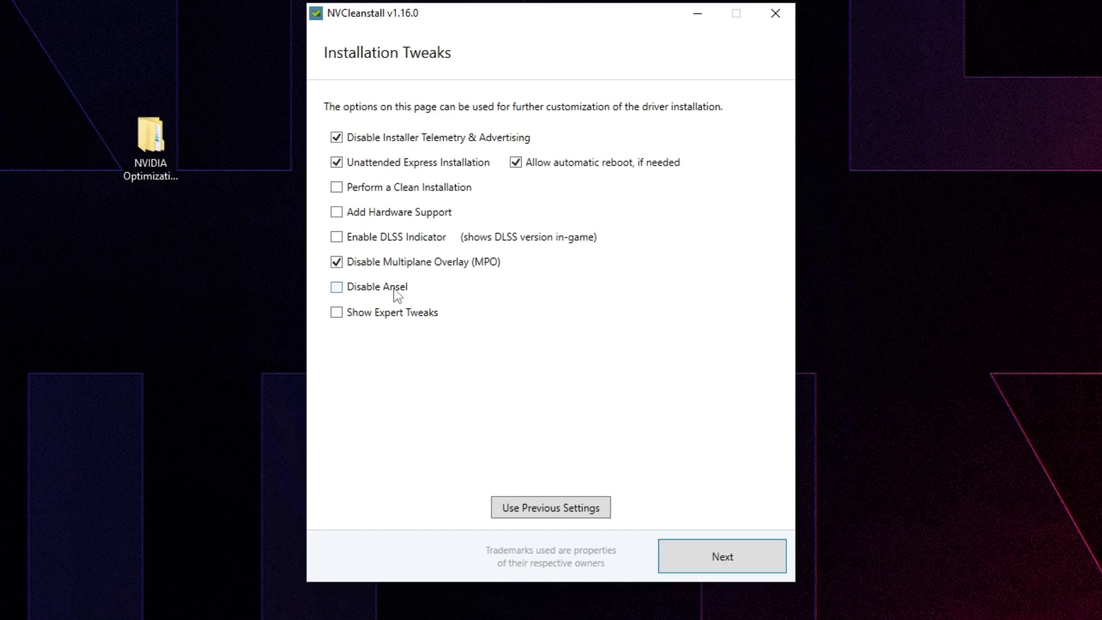
click(395, 293)
click(401, 316)
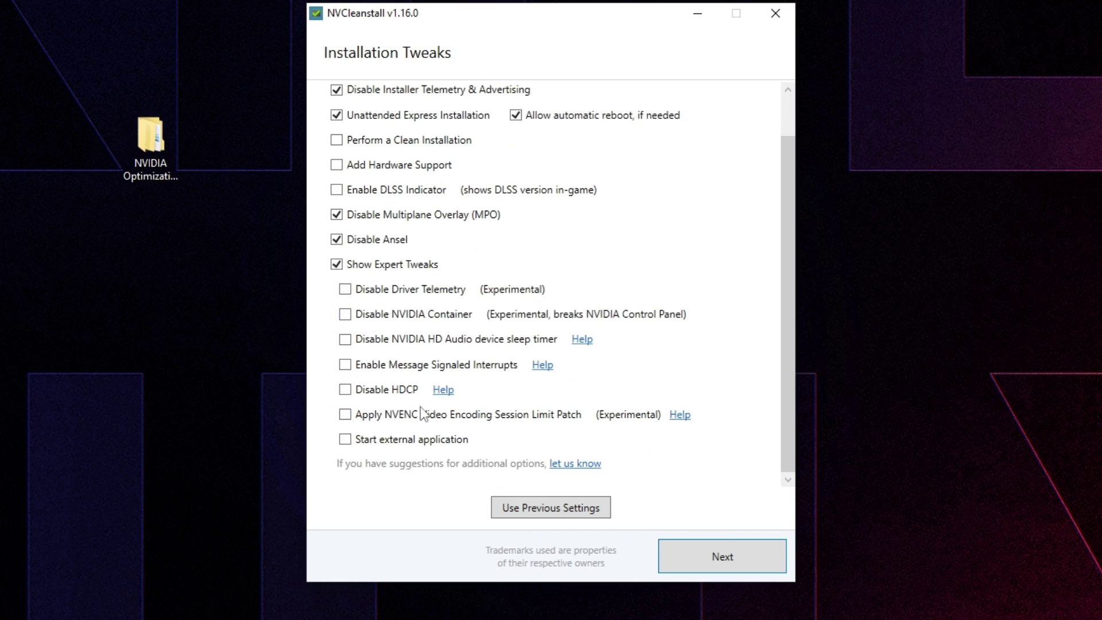
click(377, 393)
click(712, 552)
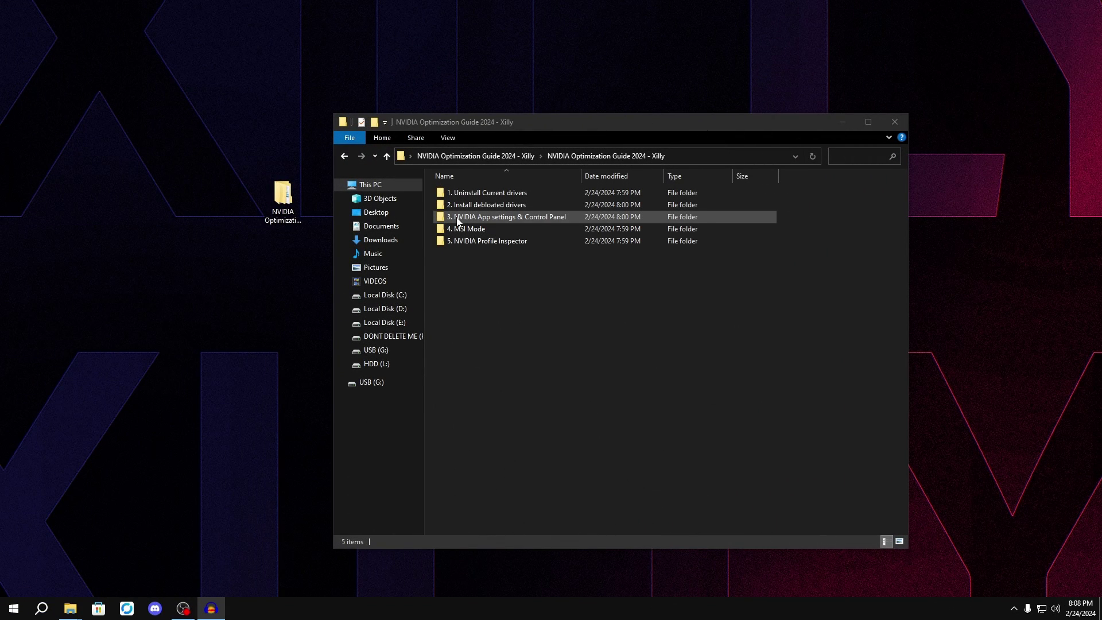
Open the 3. NVIDIA App settings & Control Panel folder and its Download NVIDIA App shortcut.
double_click(458, 218)
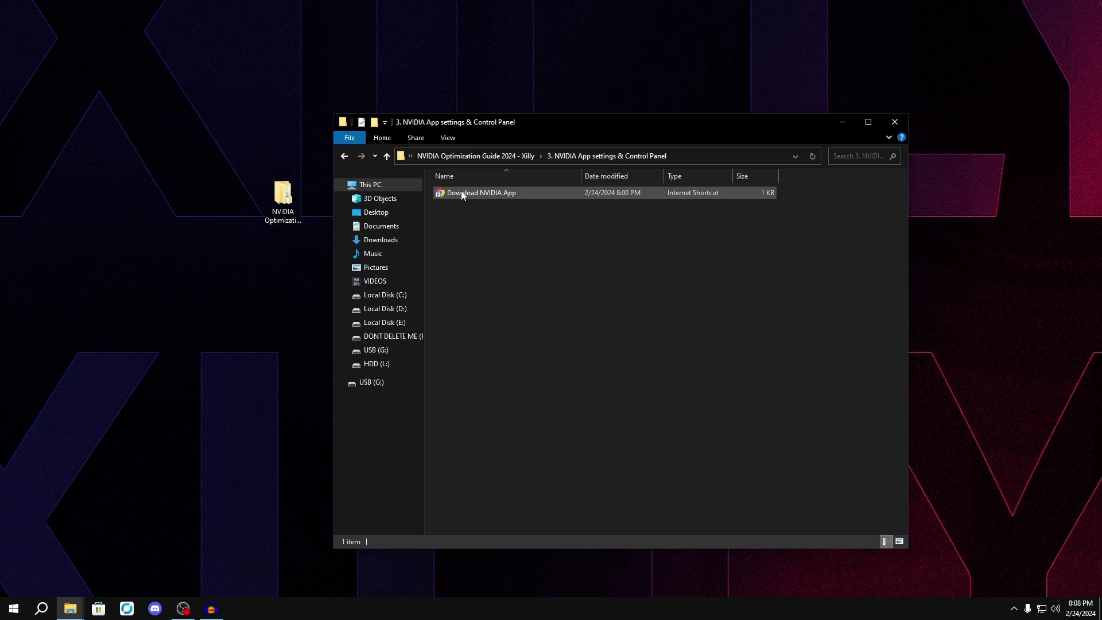
click(461, 193)
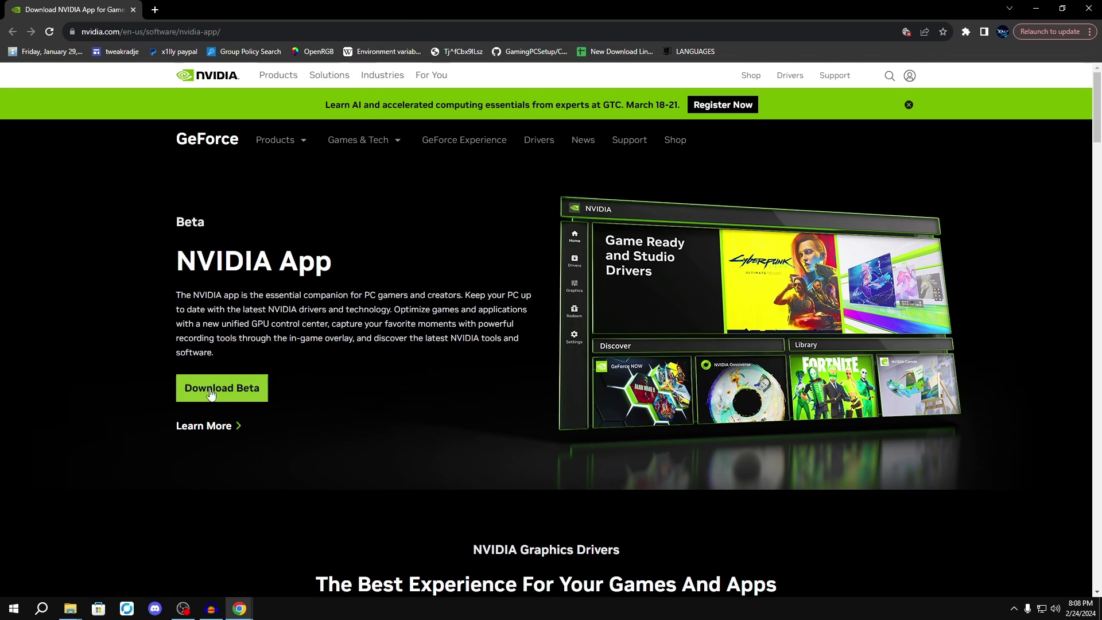
Download the NVIDIA App beta installer and run NVIDIA_app_beta.exe from Chrome's downloads.
click(247, 387)
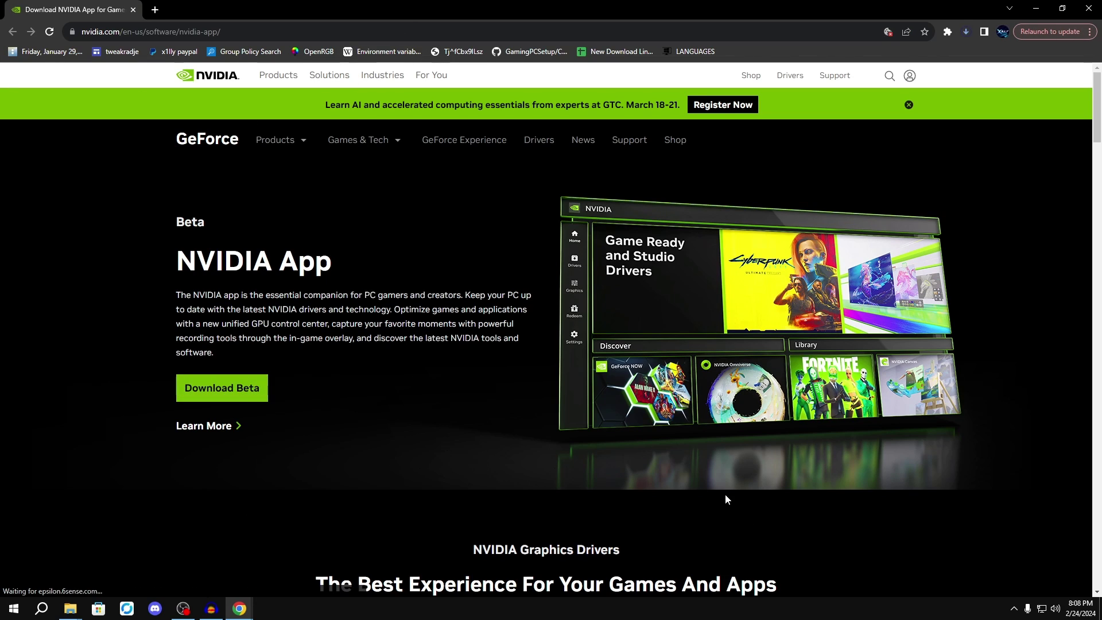
click(965, 31)
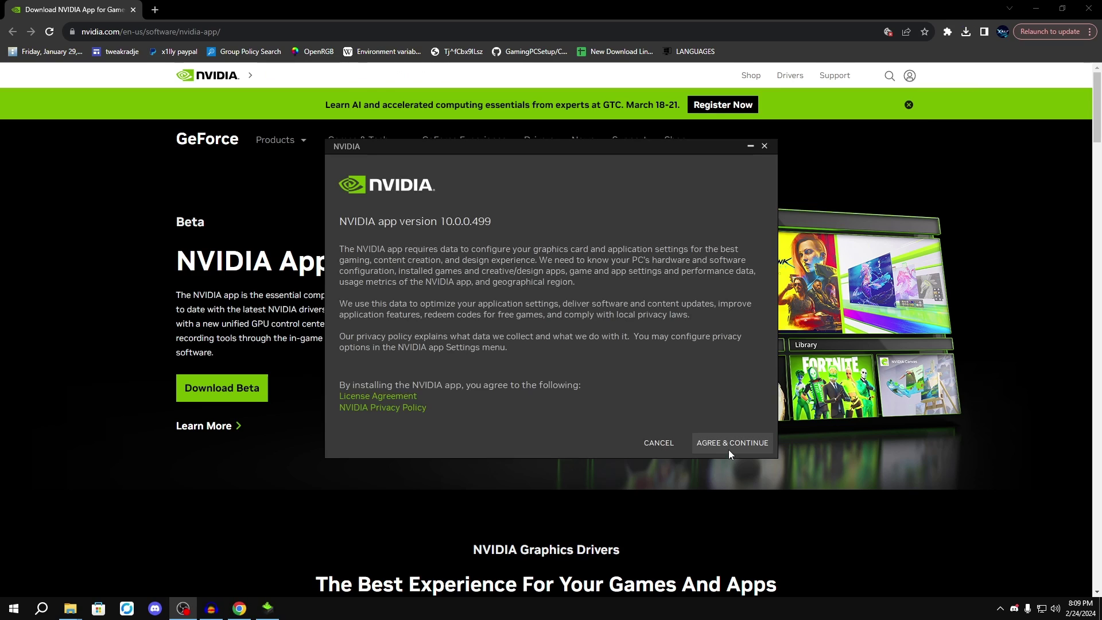
click(729, 450)
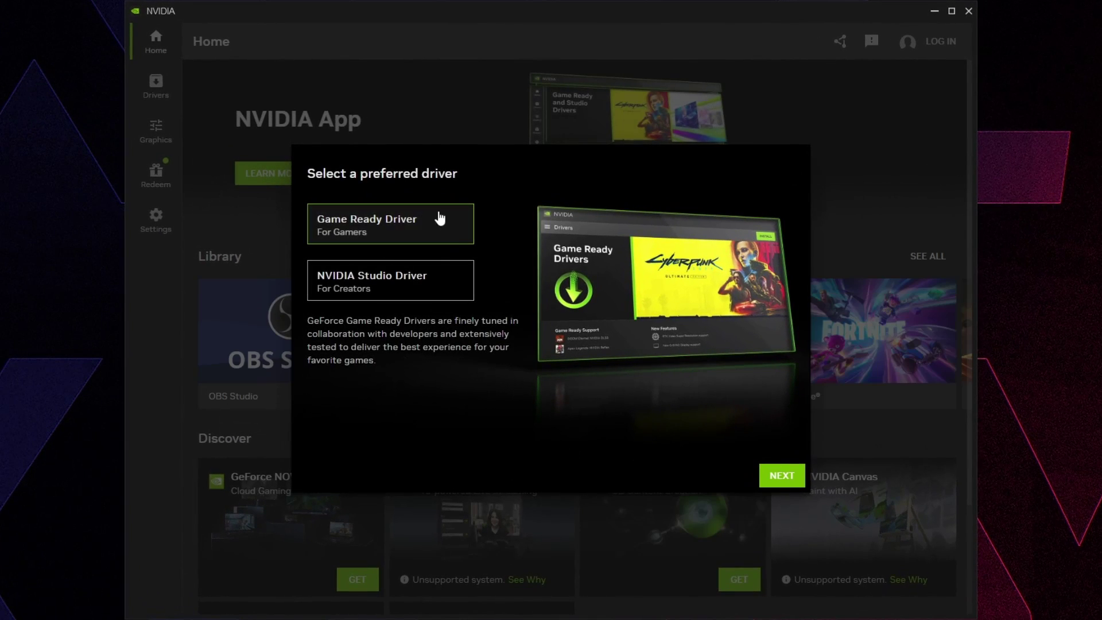
Pick Game Ready drivers, turn off game optimisation, keep the overlay on, skip sign-in, and open Graphics.
click(753, 460)
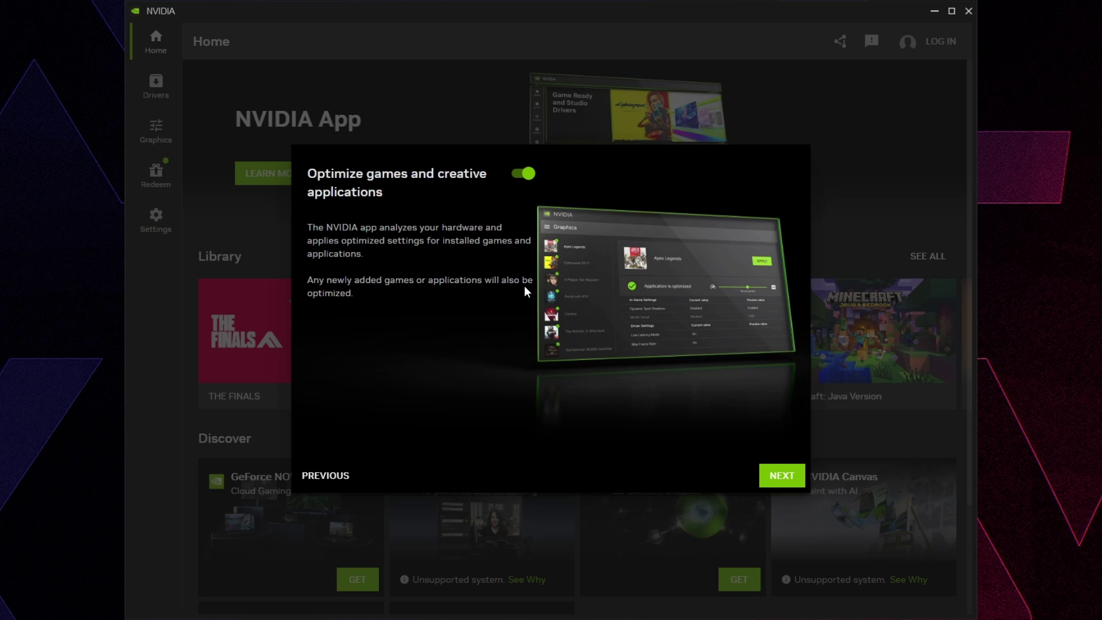
click(523, 174)
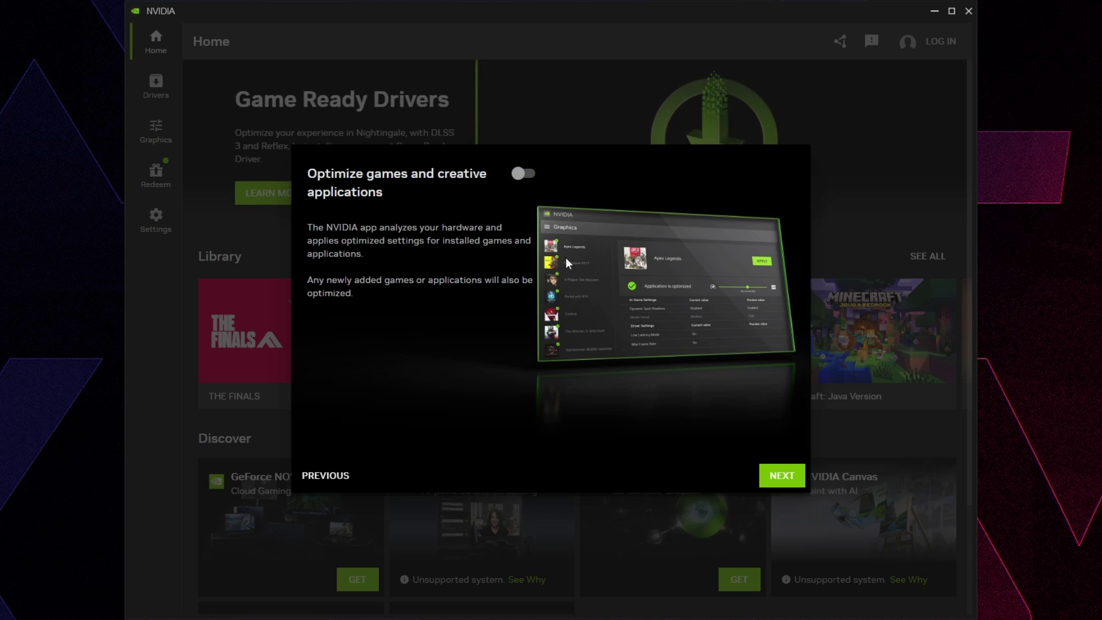
click(792, 485)
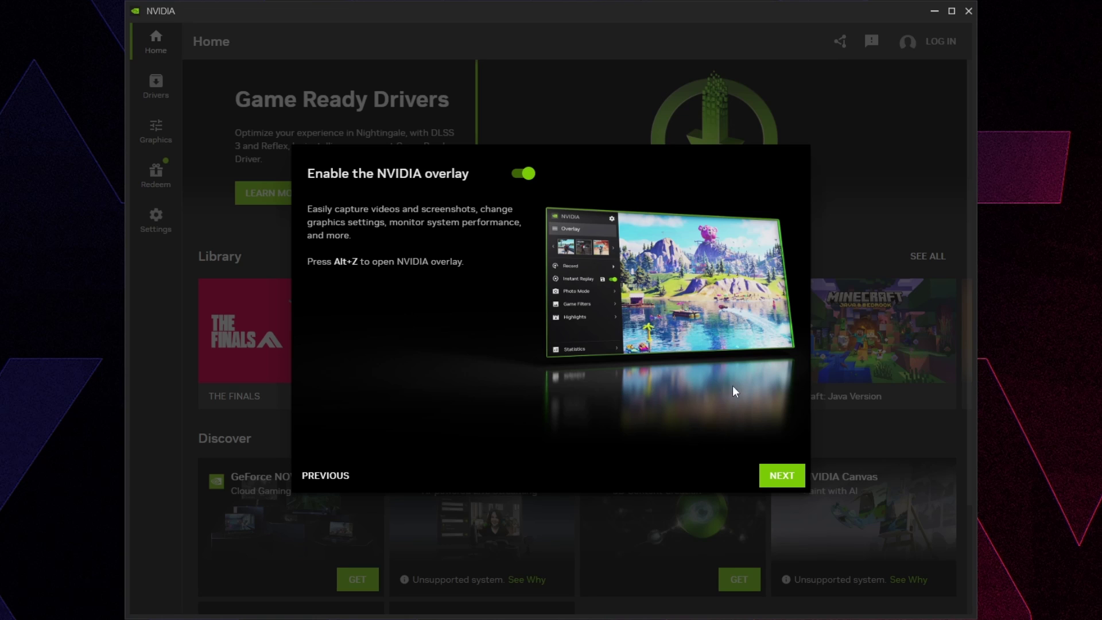
click(783, 466)
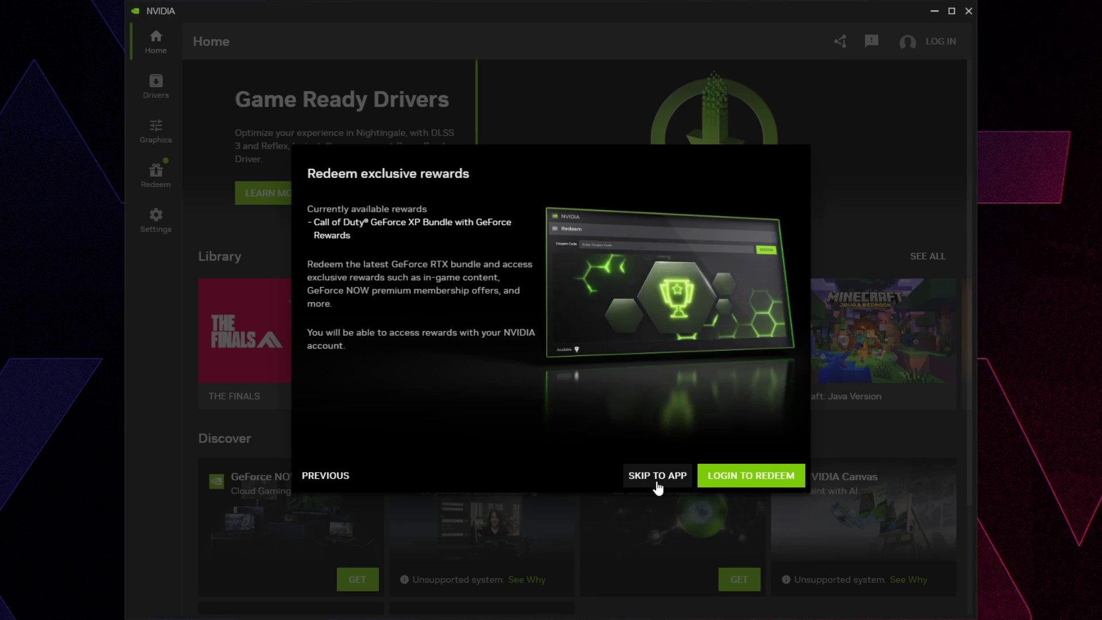
click(655, 473)
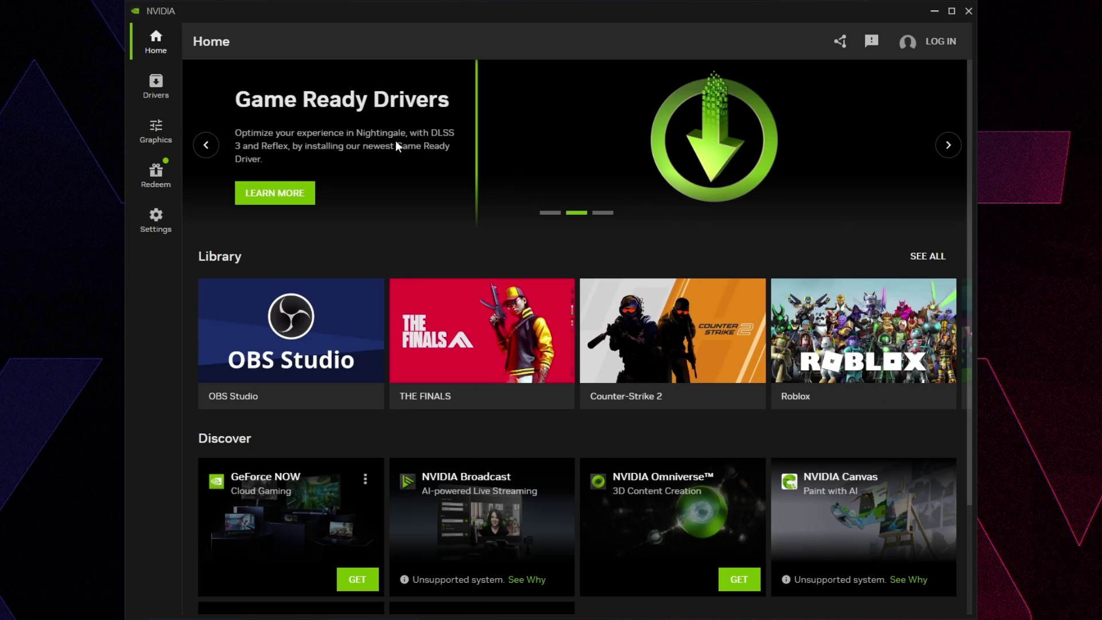
click(165, 131)
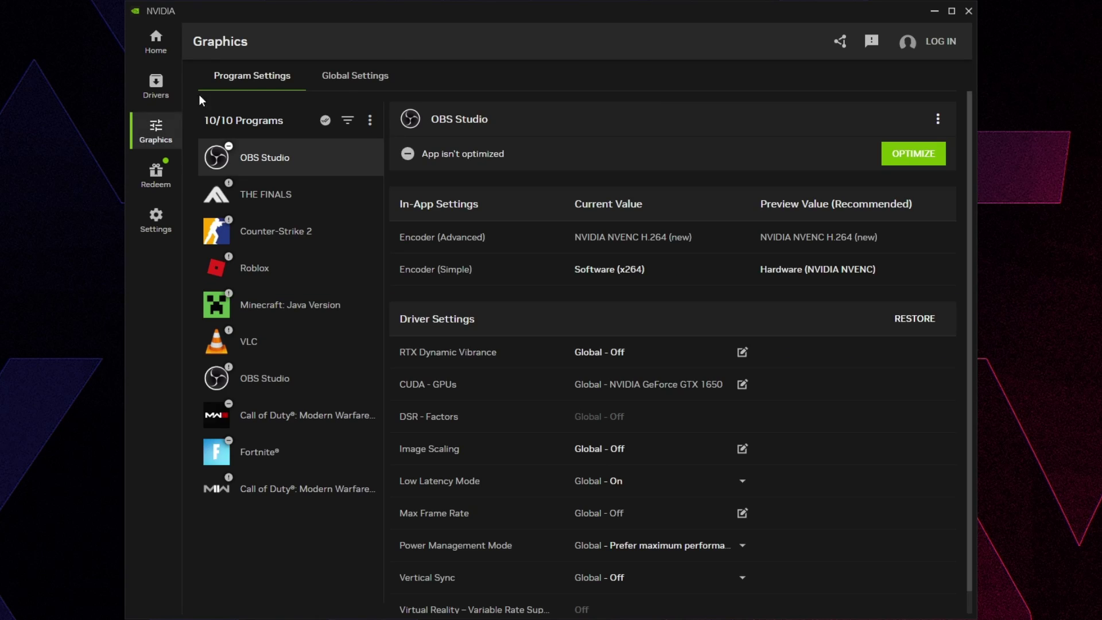
Switch to Global Settings and confirm Low Latency Mode stays On.
click(345, 85)
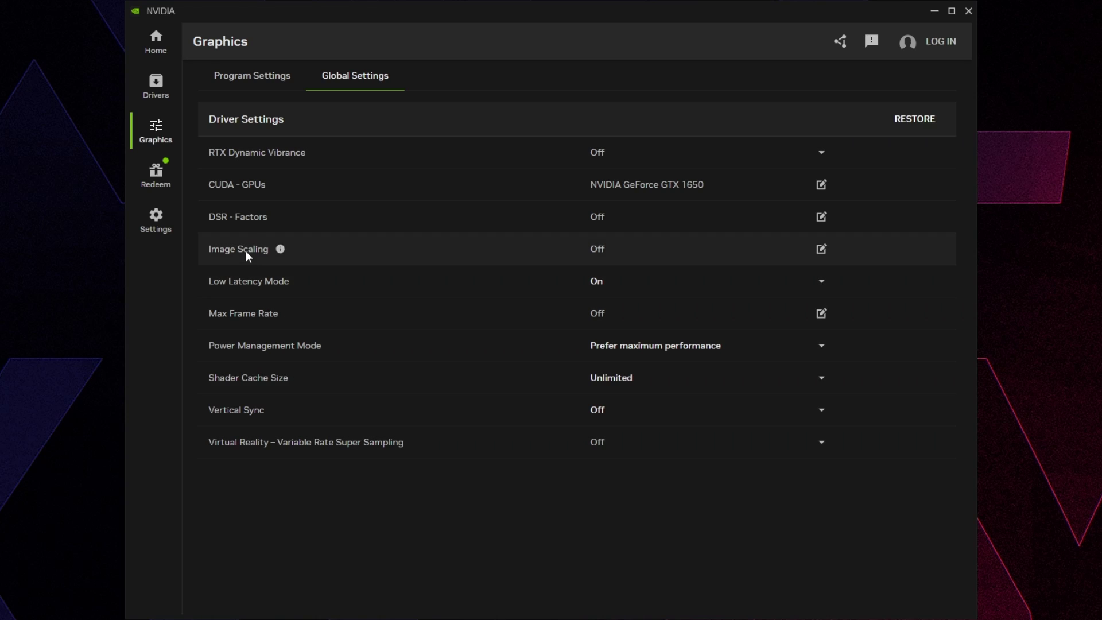
click(682, 279)
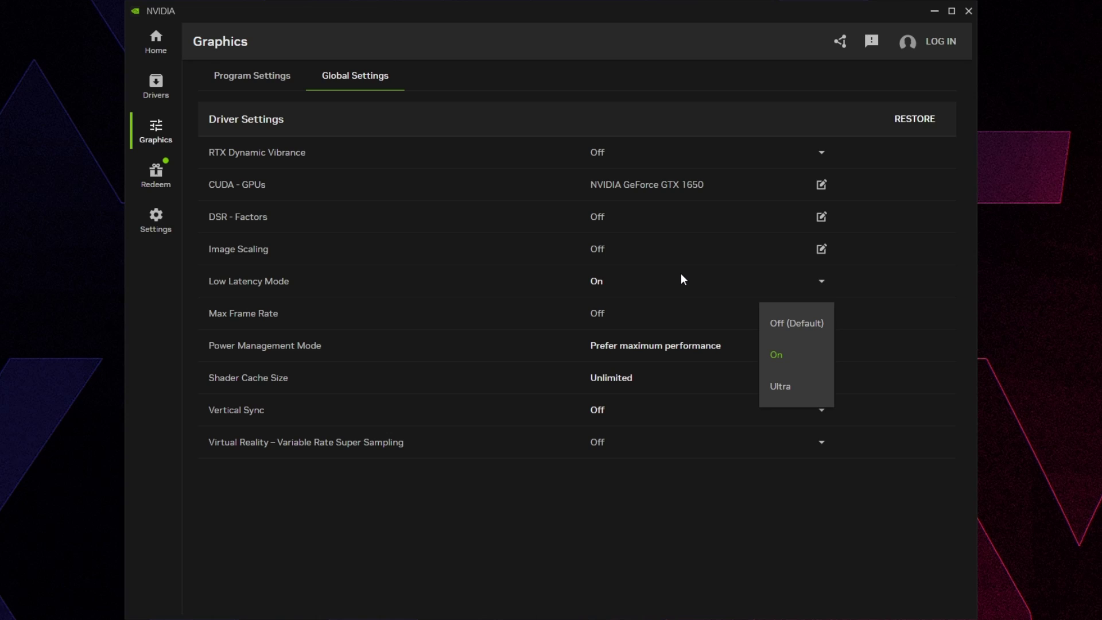
click(683, 279)
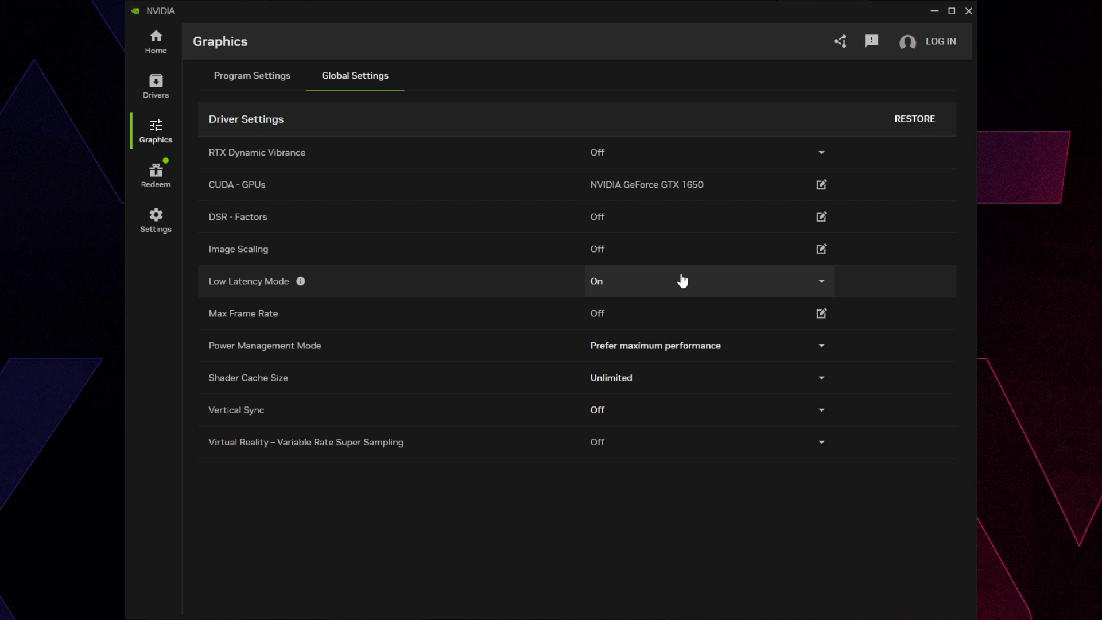
In NVIDIA App's system Features, switch Game filters and Photo mode off, leaving the overlay on.
click(179, 220)
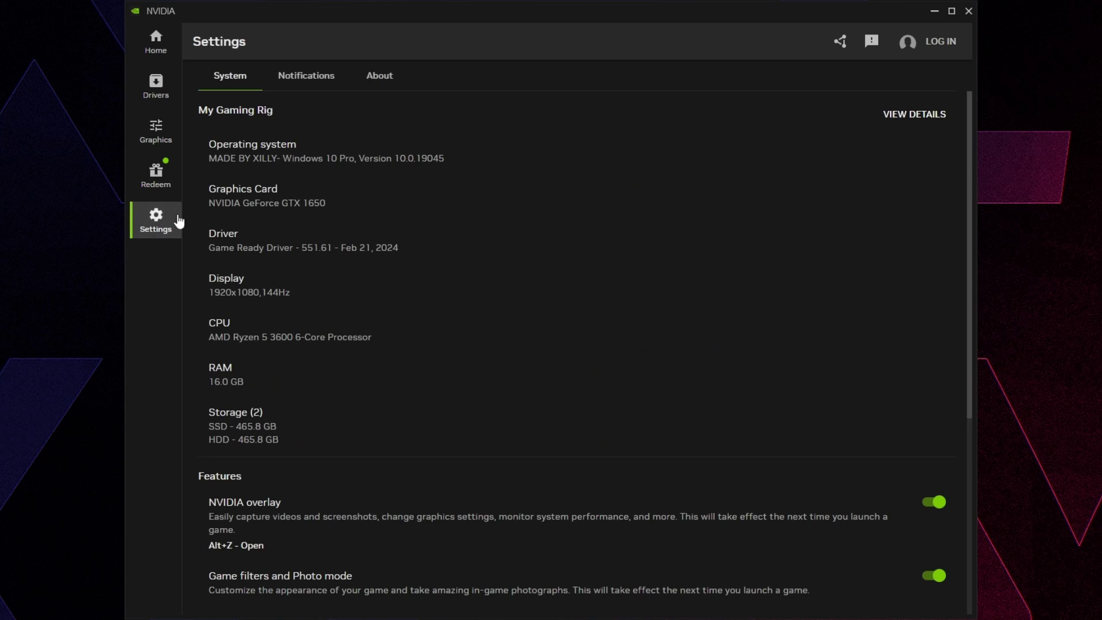
drag(967, 259, 969, 416)
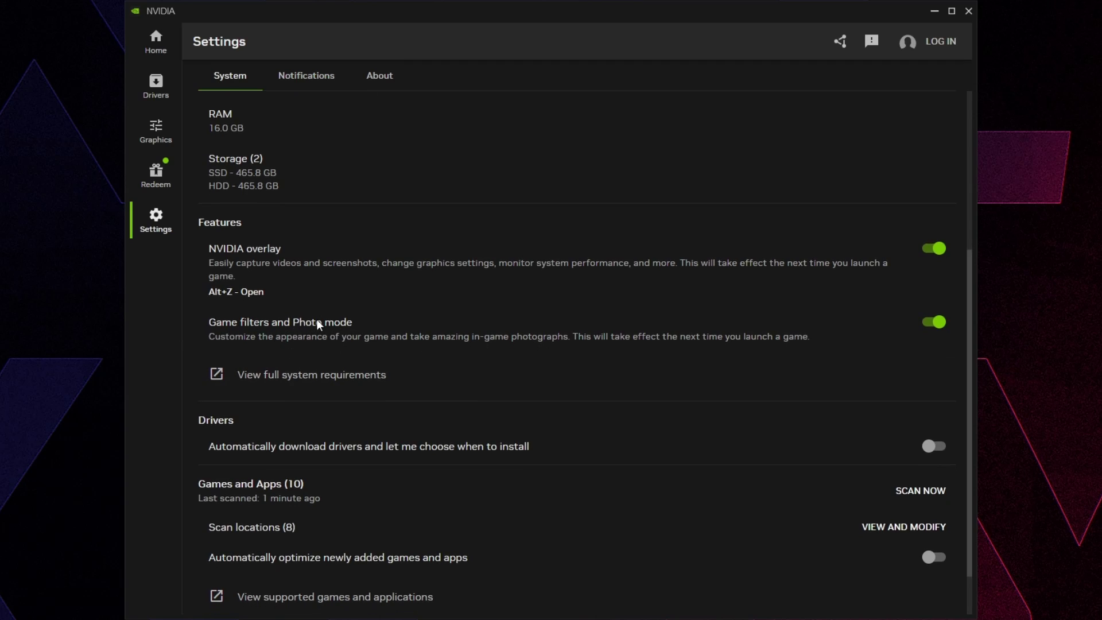
click(934, 321)
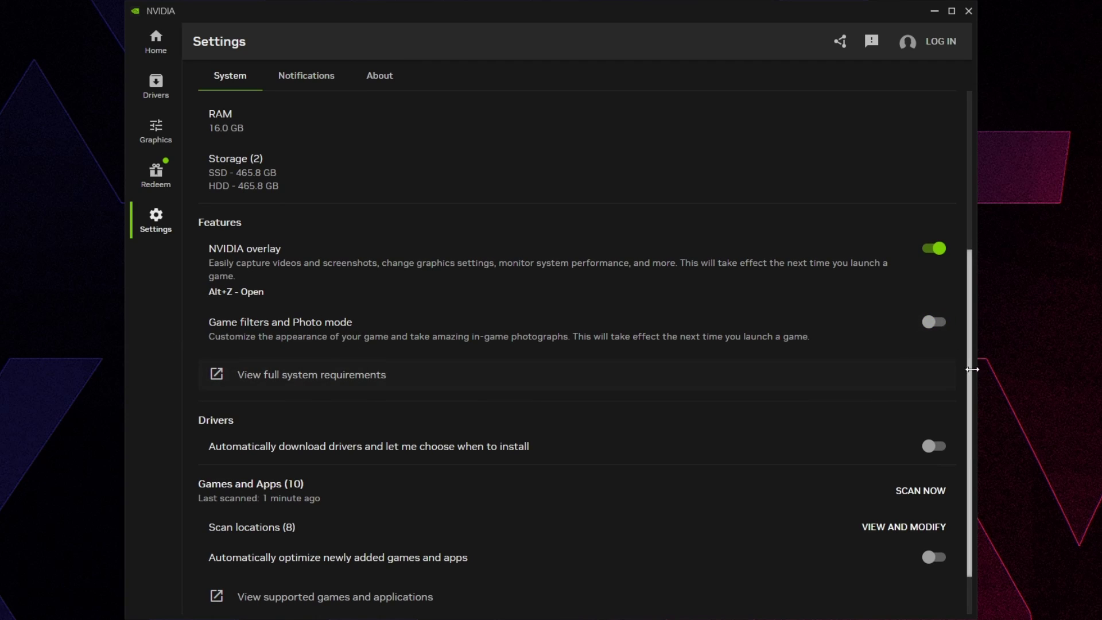
drag(970, 370, 969, 414)
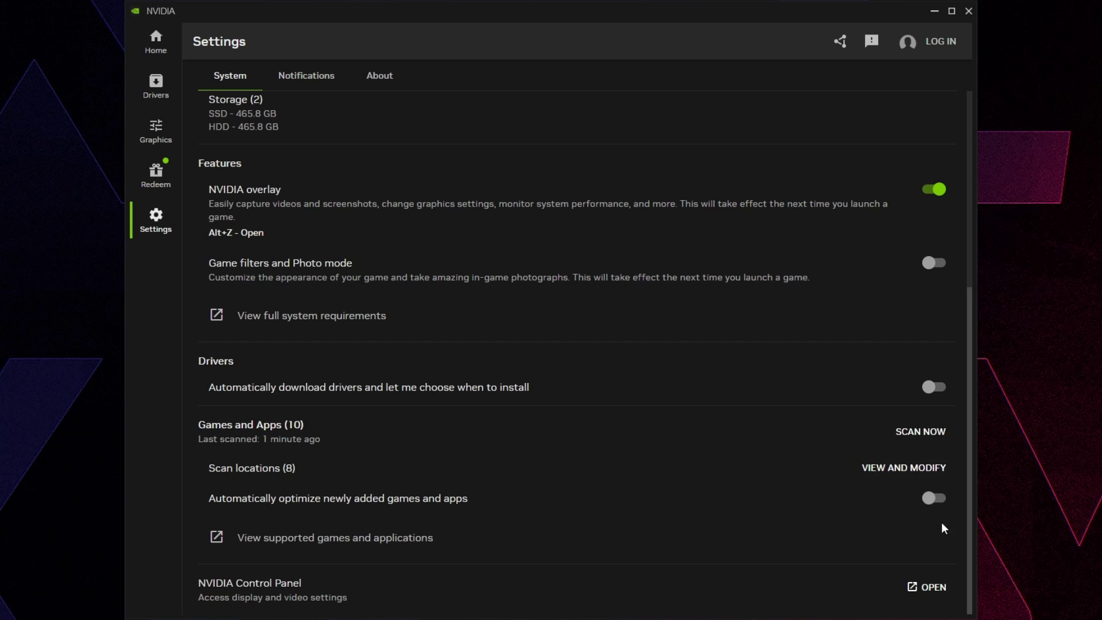
Turn off Driver updates and Available rewards notifications.
click(331, 86)
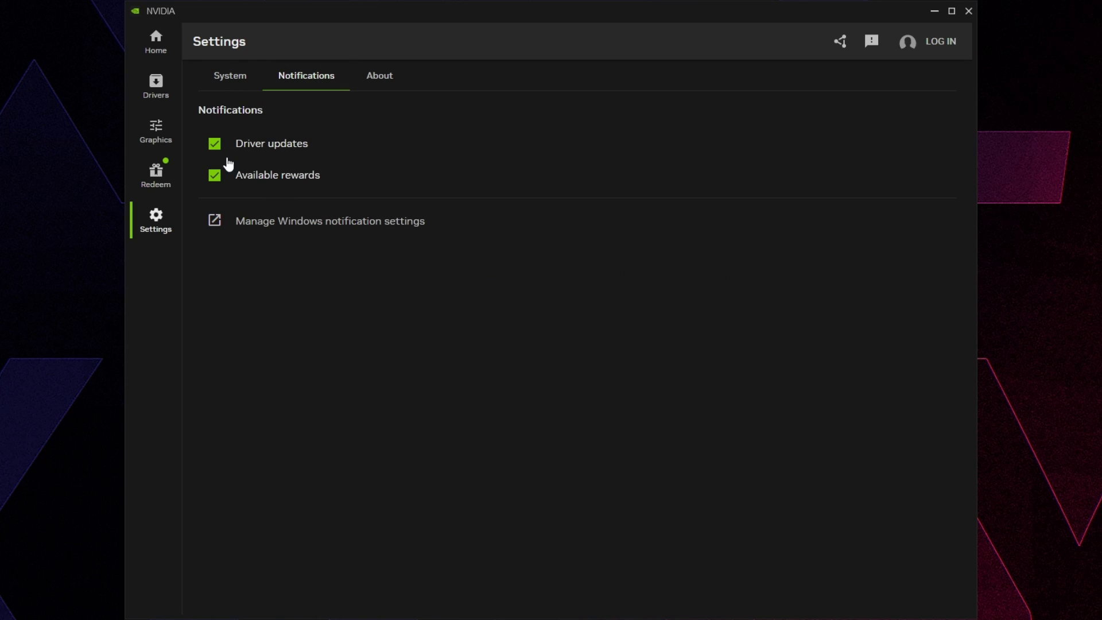
click(215, 144)
click(215, 175)
Launch NVIDIA Control Panel from the System settings and close NVIDIA App.
click(230, 75)
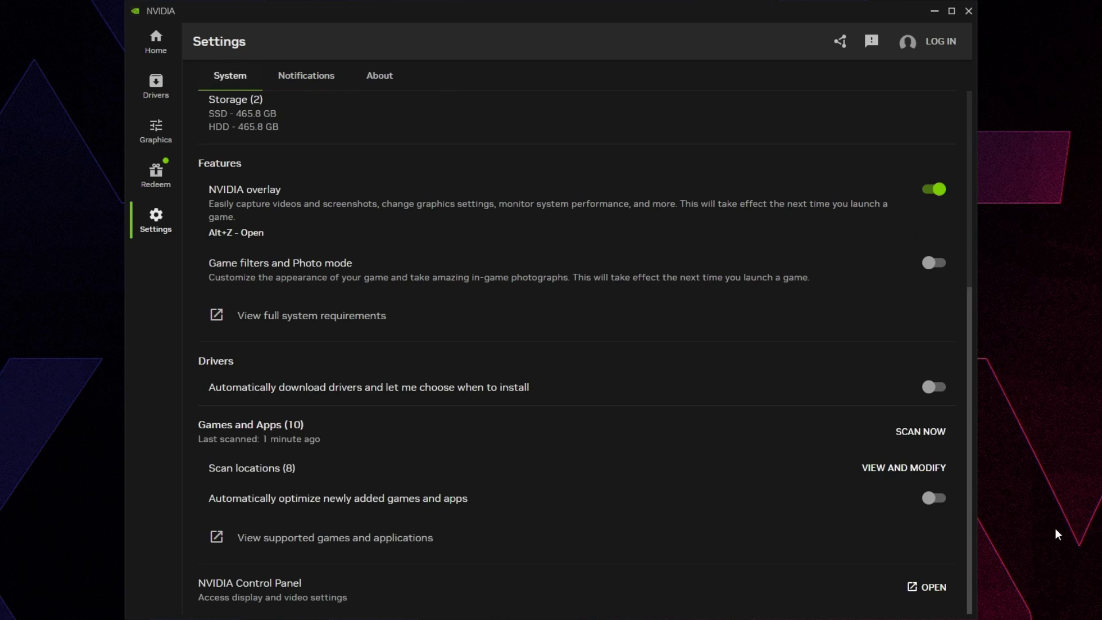
click(910, 577)
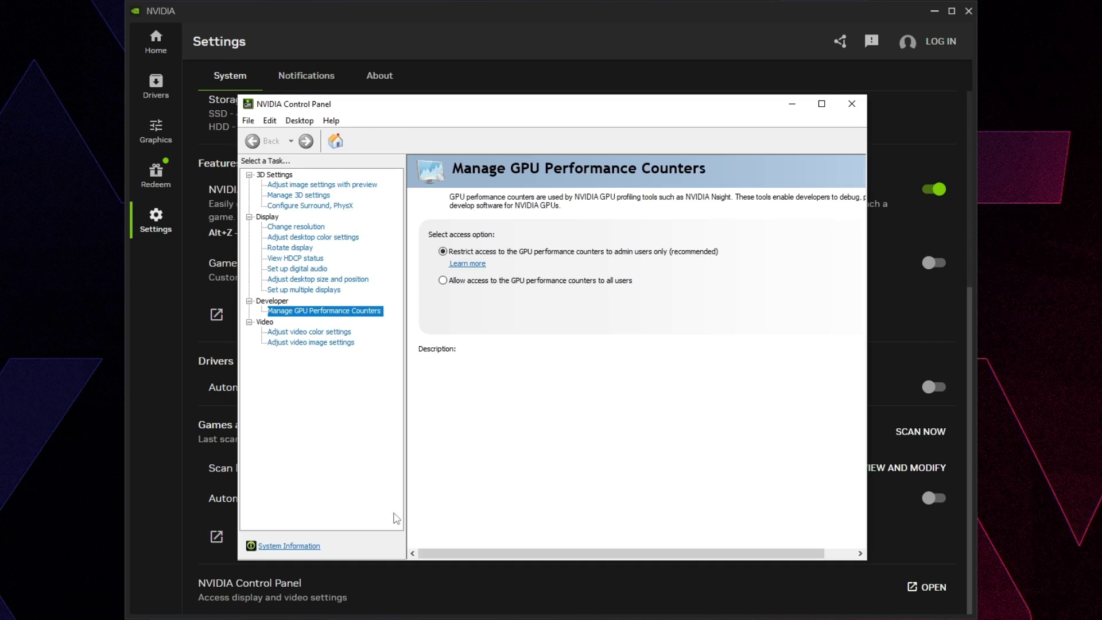
click(336, 140)
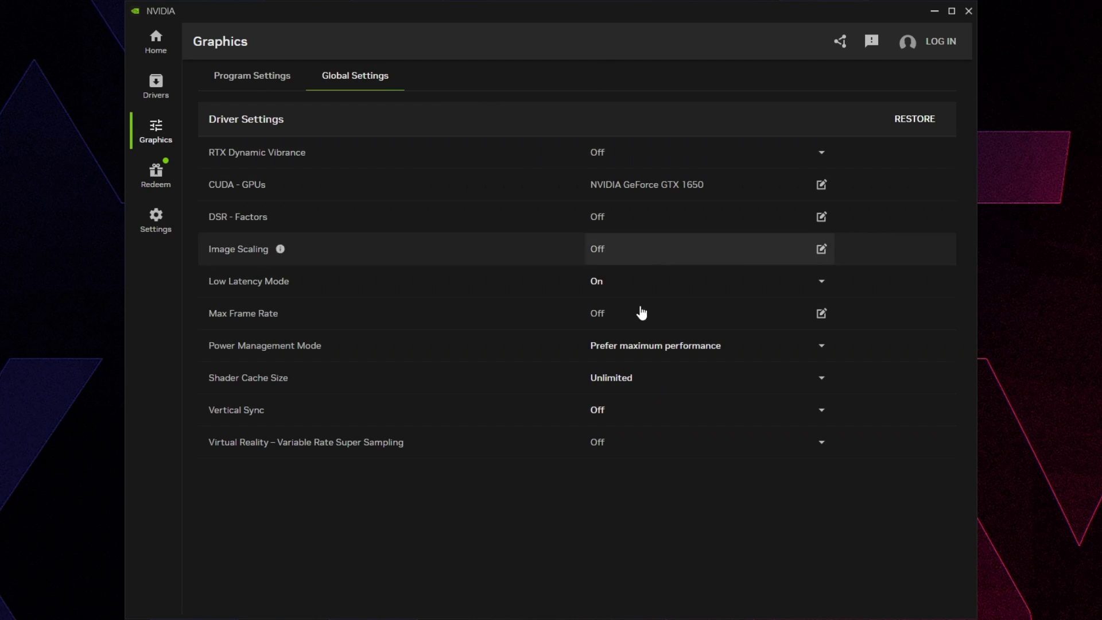
click(968, 11)
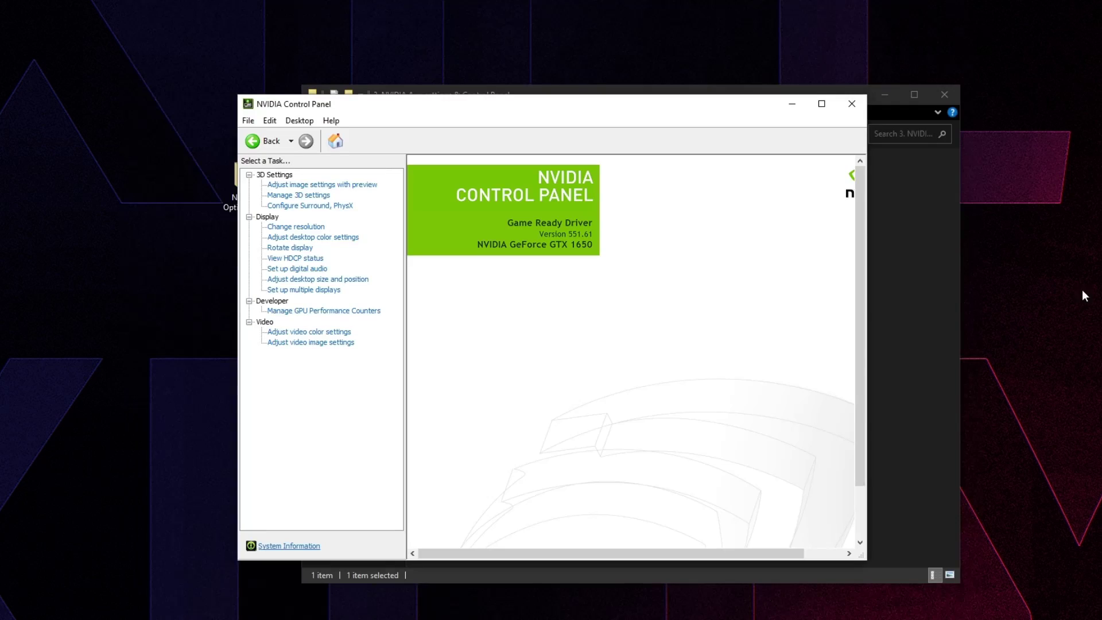
In Manage 3D settings global settings, set Anisotropic filtering, Gamma correction and Antialiasing mode Off.
click(319, 186)
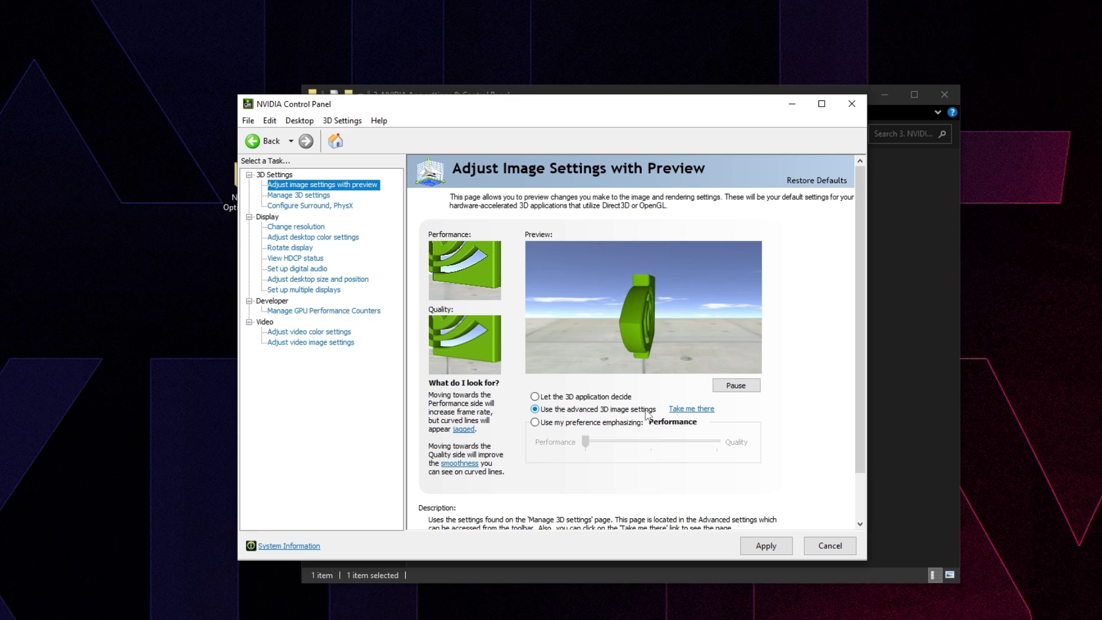
key(Down)
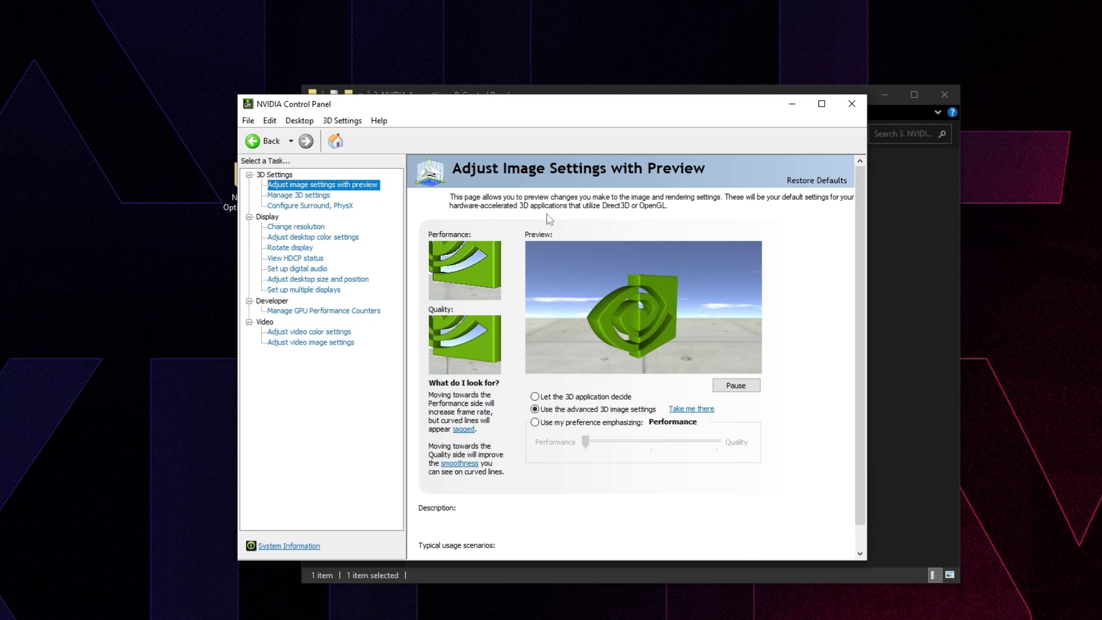
click(637, 334)
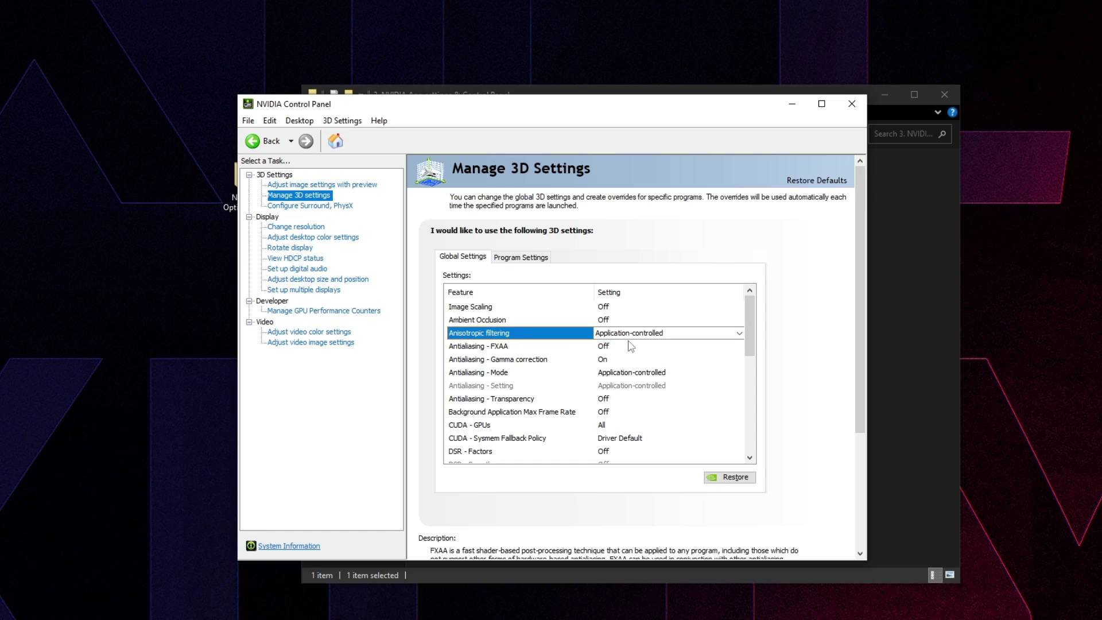
click(630, 356)
click(632, 360)
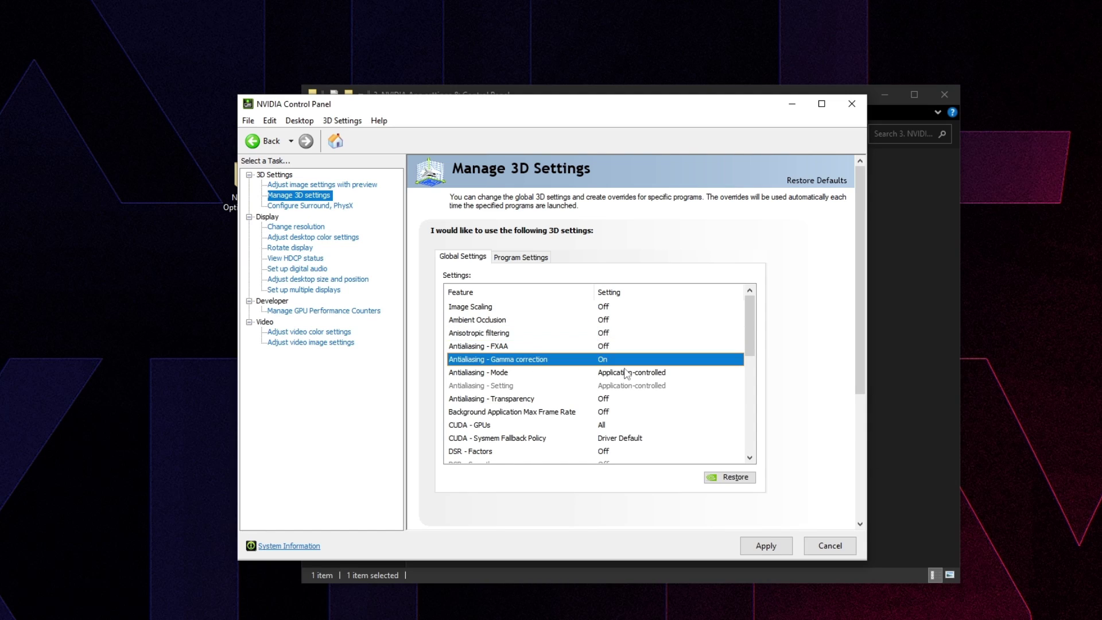
click(632, 359)
click(611, 382)
click(616, 373)
click(625, 419)
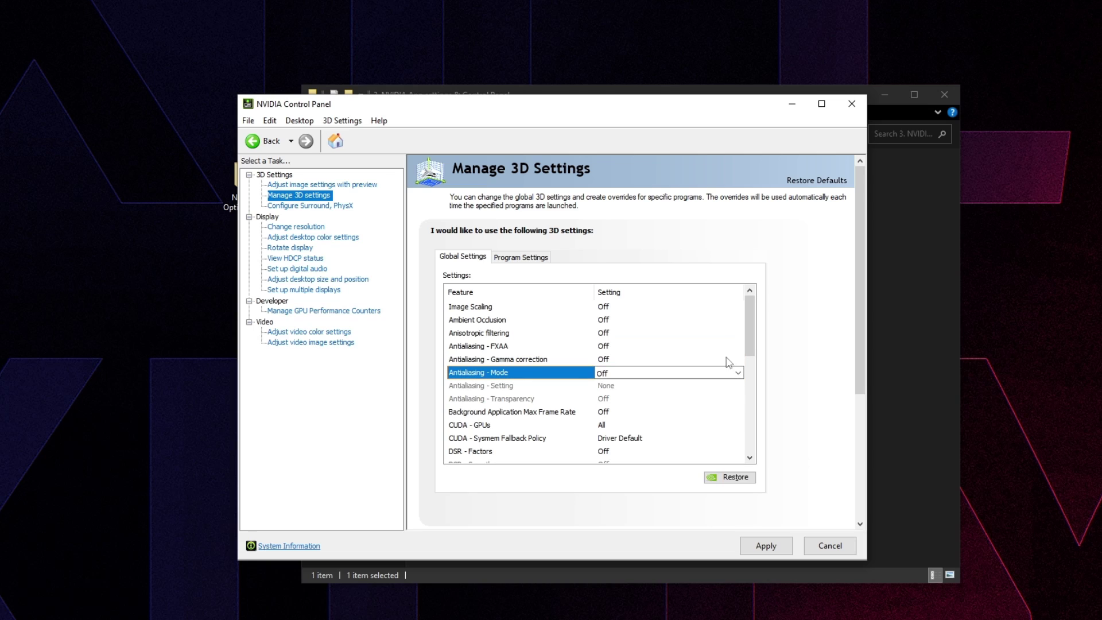
Use GTX 1650 for OpenGL, prefer maximum performance power, and set refresh rate to Highest available.
drag(751, 326, 752, 392)
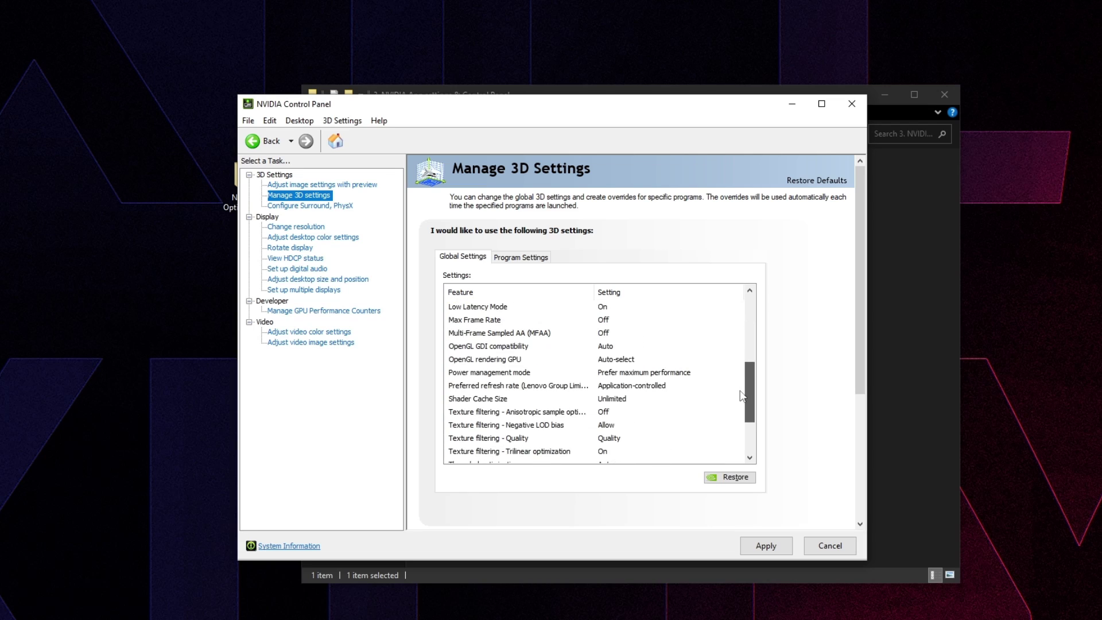
click(506, 360)
click(614, 359)
click(625, 380)
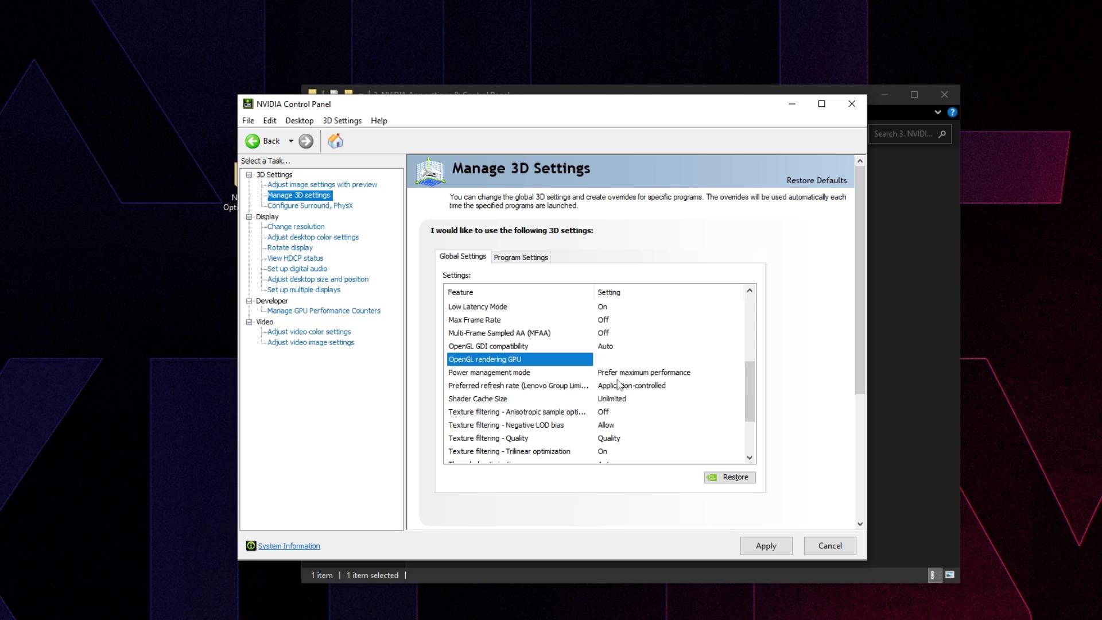
scroll(723, 369, up, 8)
scroll(723, 370, down, 5)
click(542, 361)
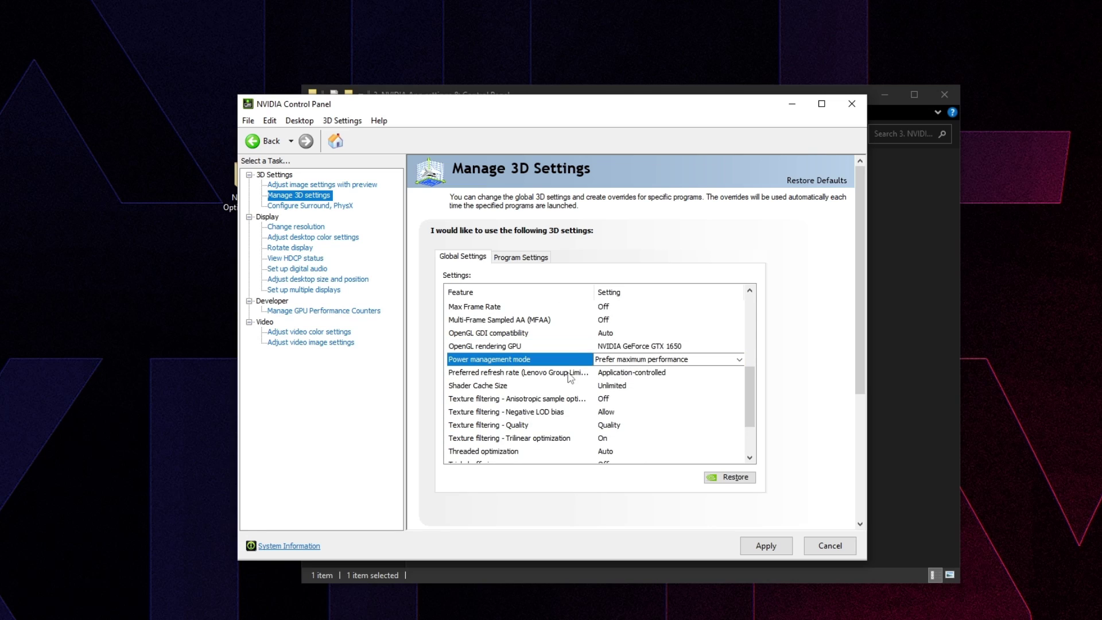
click(707, 372)
click(707, 398)
scroll(752, 383, up, 5)
scroll(752, 383, down, 10)
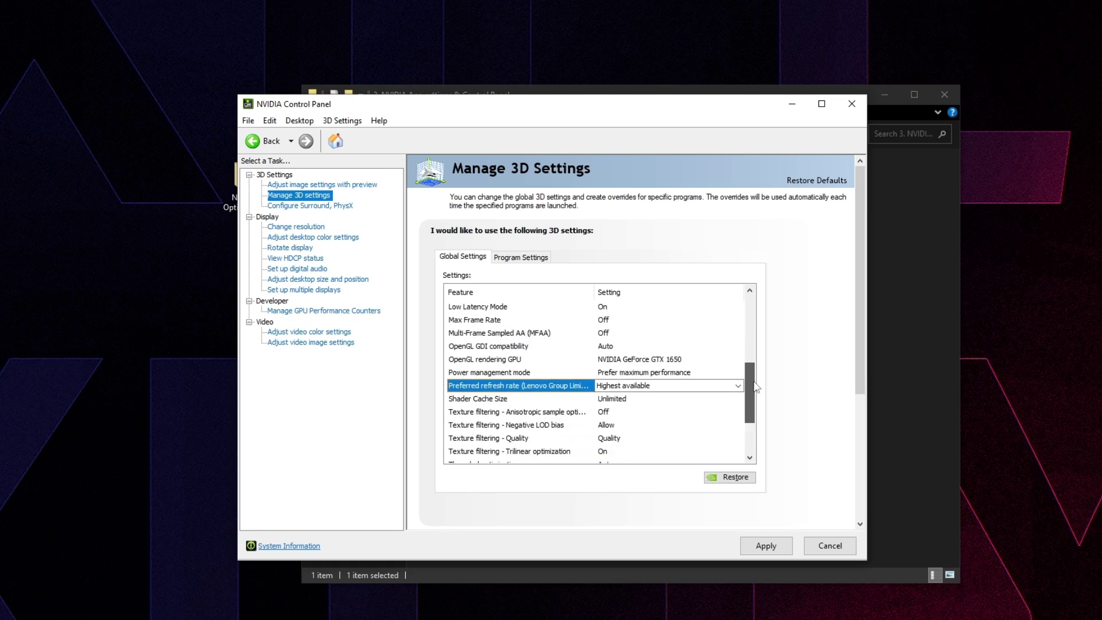
Set Texture filtering quality to High performance and Threaded optimization to On.
click(586, 348)
click(641, 361)
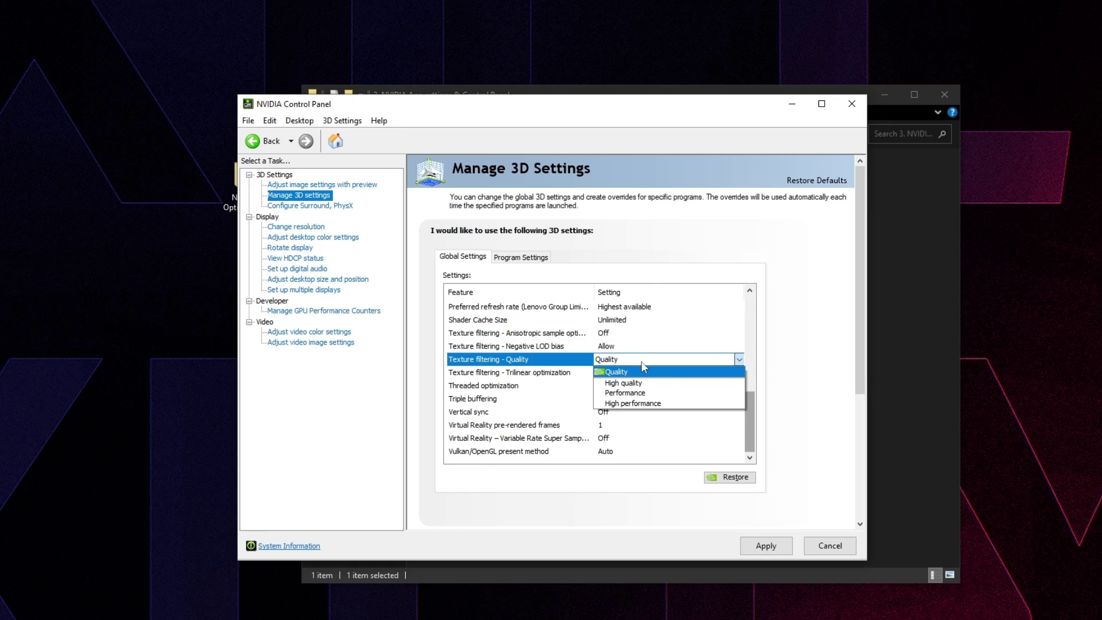
click(713, 398)
scroll(751, 383, up, 10)
scroll(752, 383, down, 10)
click(493, 399)
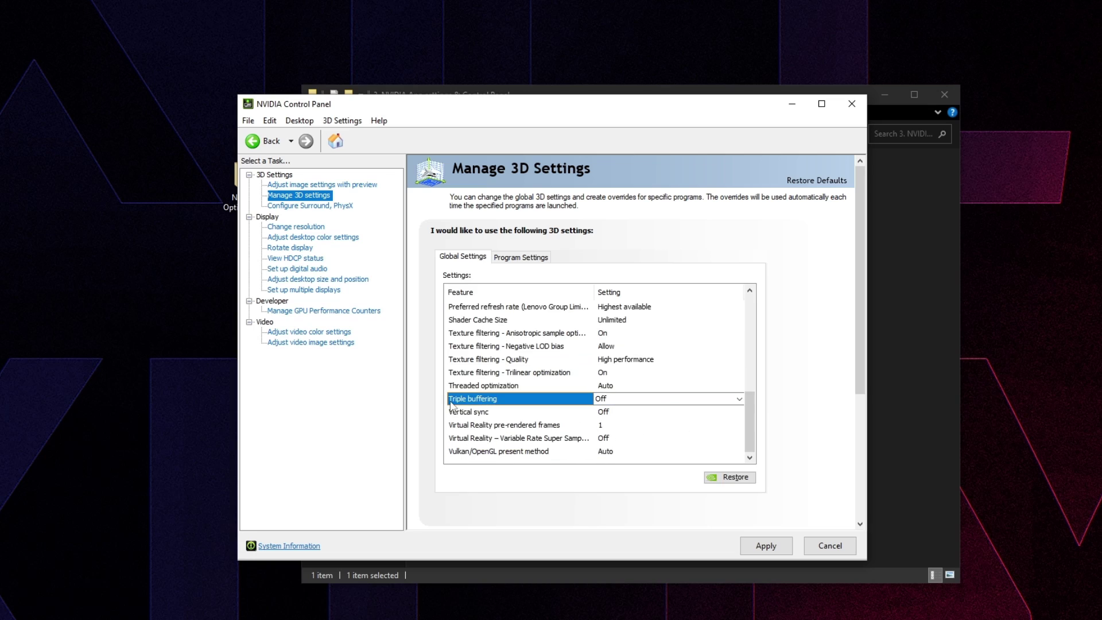
click(634, 386)
click(613, 386)
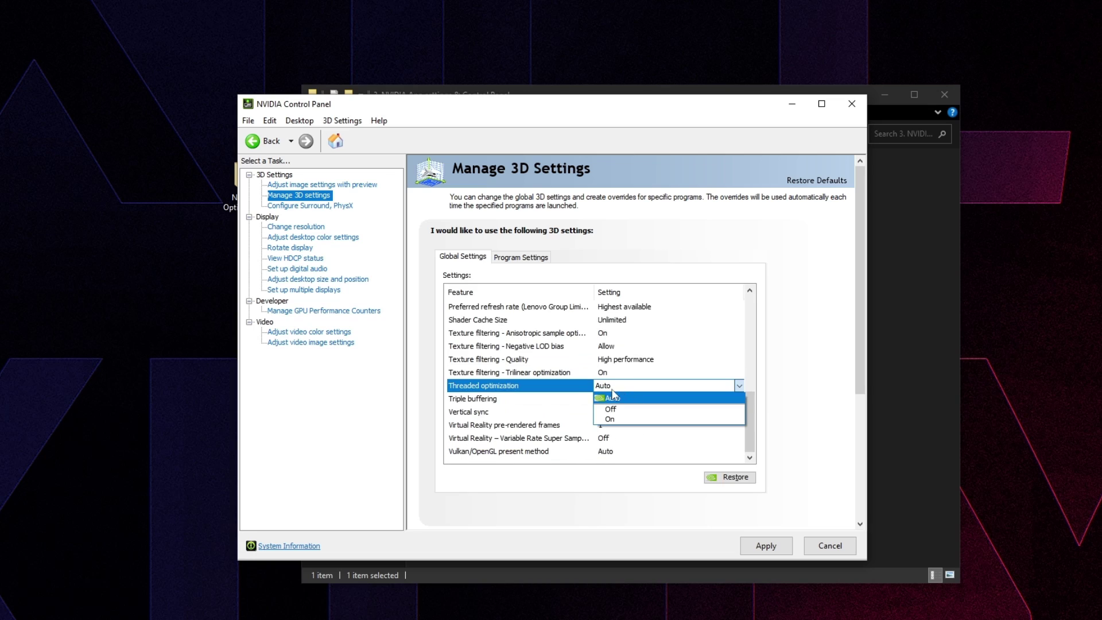
click(608, 419)
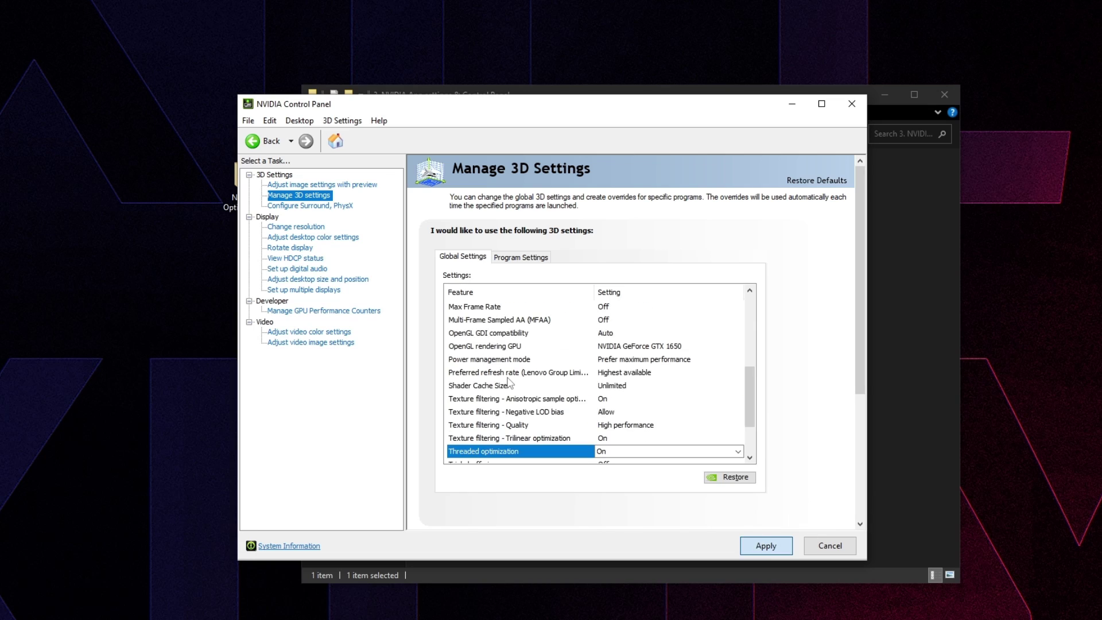
Go to the Configure Surround, PhysX page.
scroll(508, 383, up, 5)
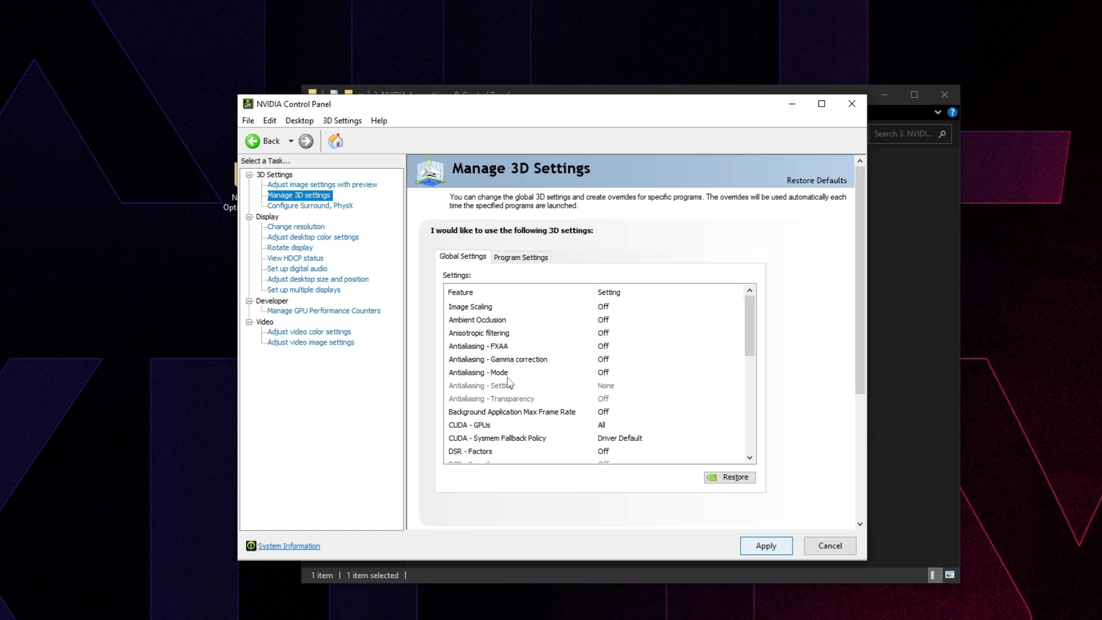
drag(750, 396, 750, 350)
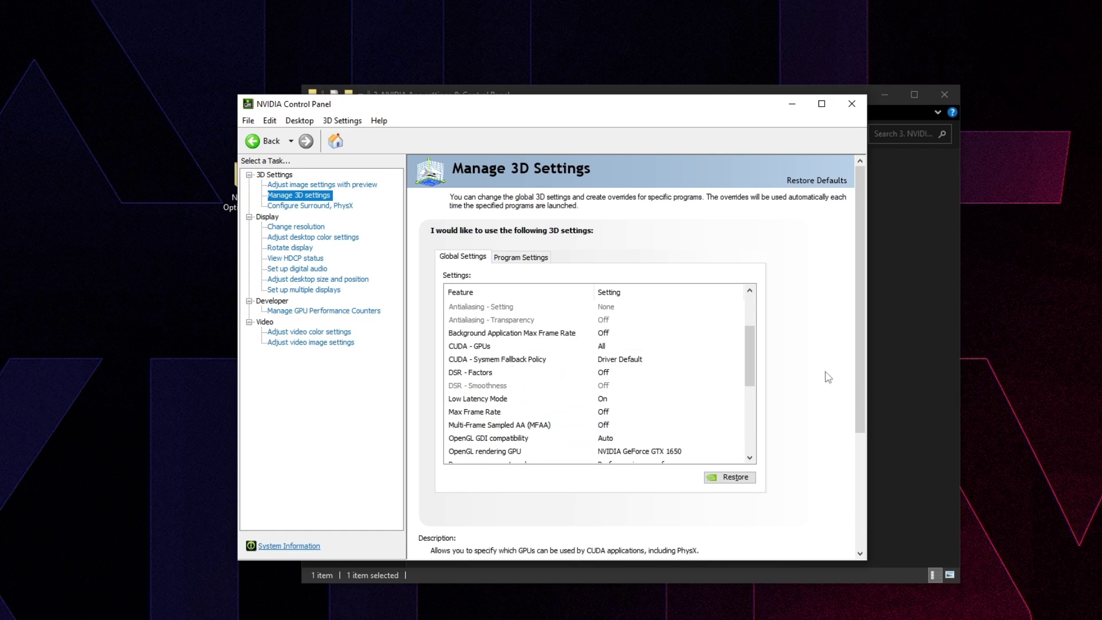
scroll(664, 377, up, 3)
click(316, 206)
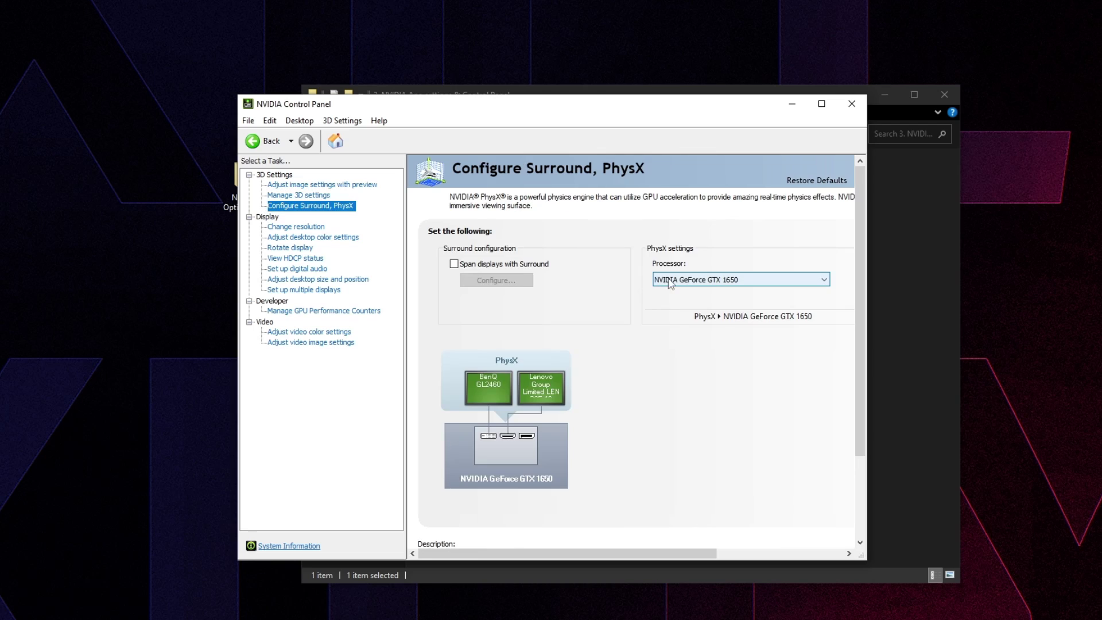
In Change resolution, set the refresh rate to 144Hz.
click(296, 227)
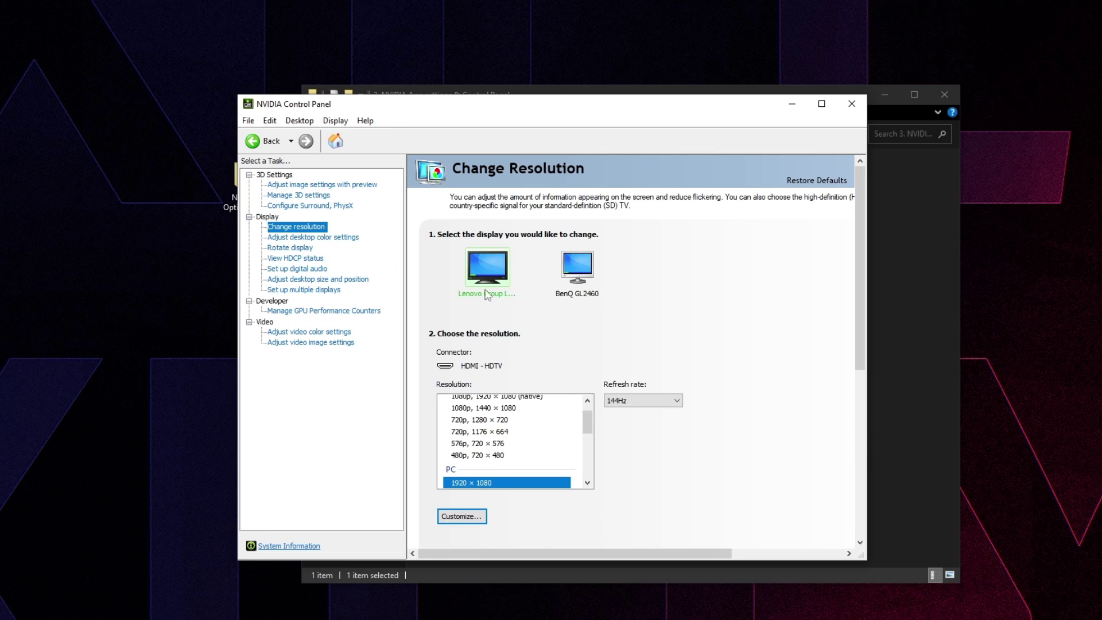
scroll(803, 313, down, 1)
click(611, 381)
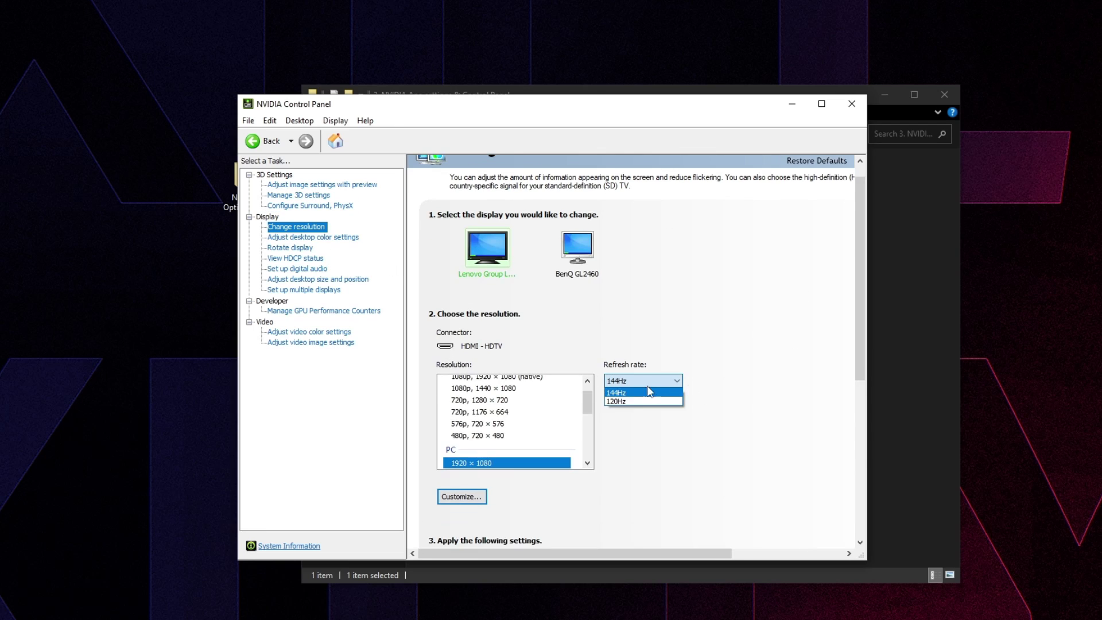
click(619, 394)
Use NVIDIA colour settings with Full output dynamic range, apply, then go to Adjust desktop size and position.
scroll(763, 431, down, 4)
click(459, 400)
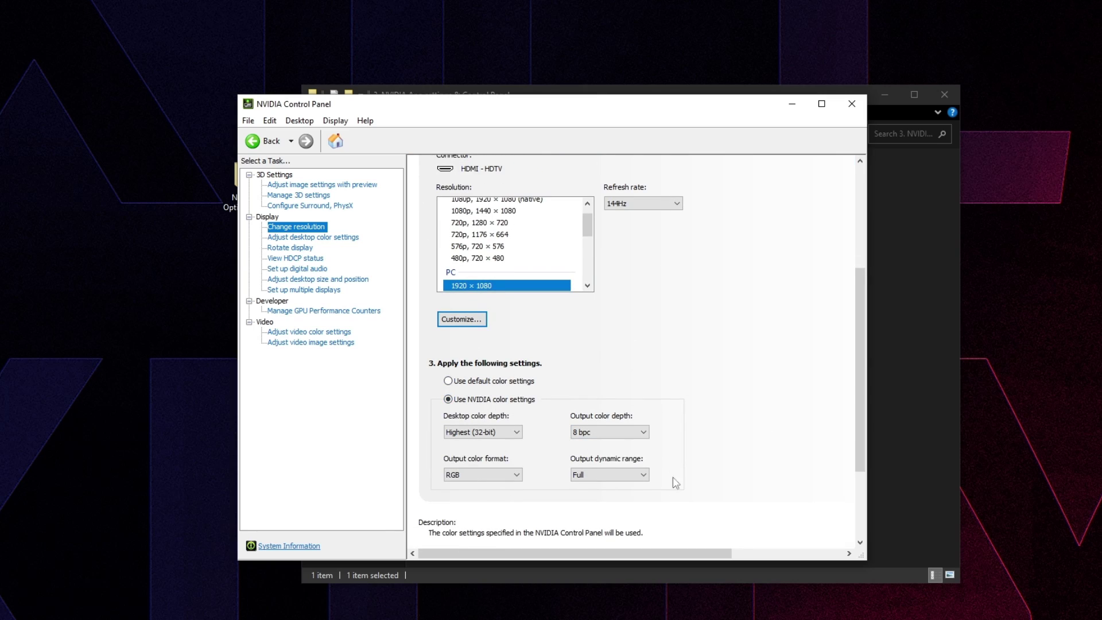
click(593, 470)
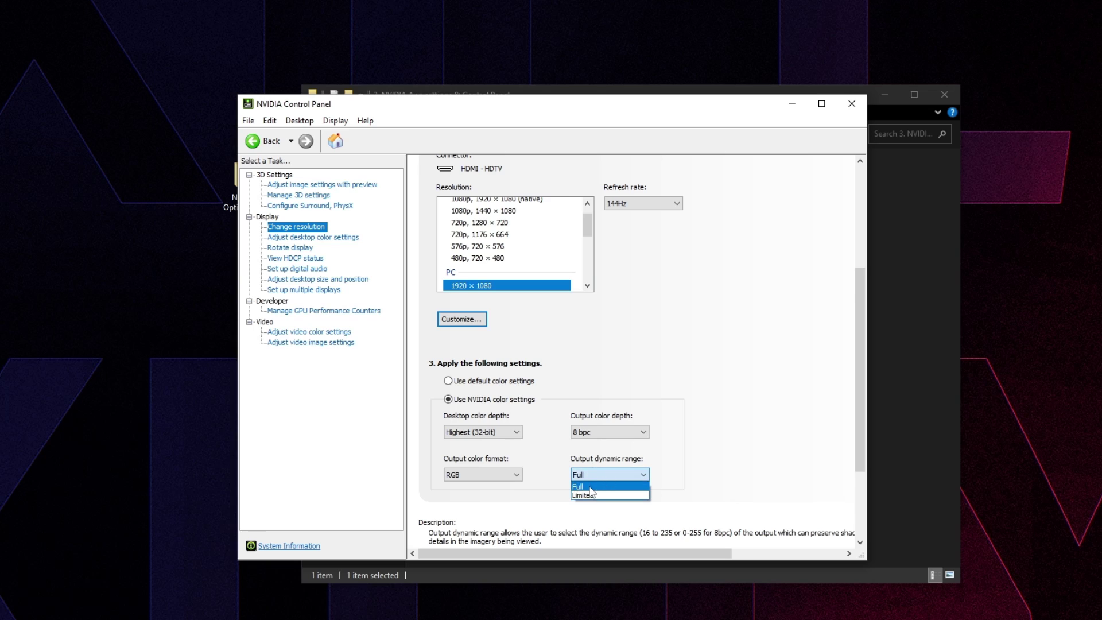
click(591, 486)
click(766, 545)
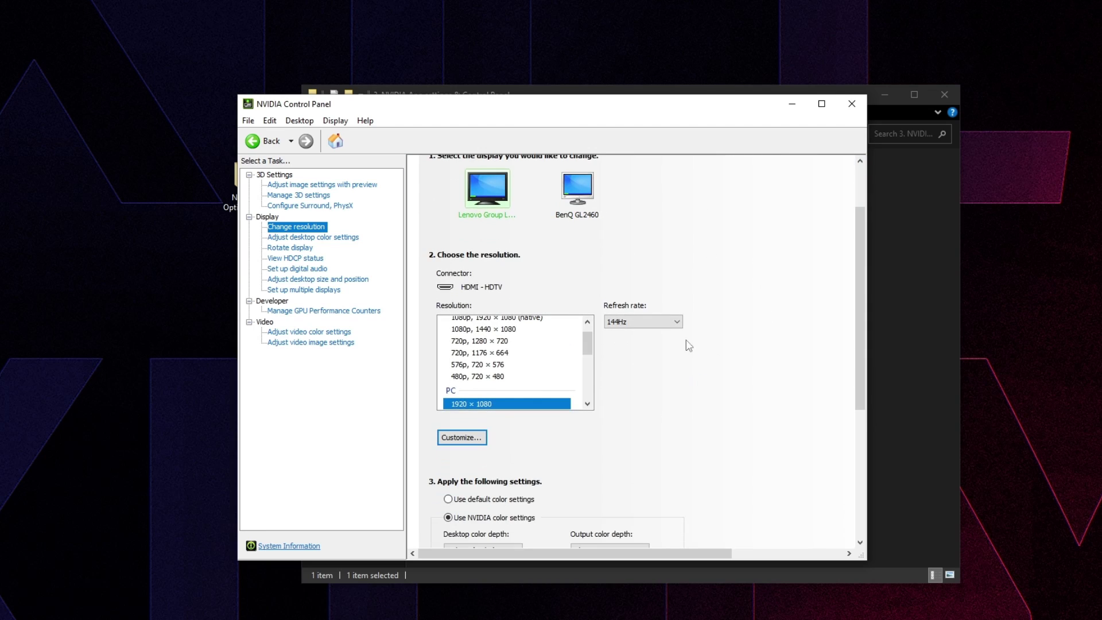
scroll(686, 347, down, 1)
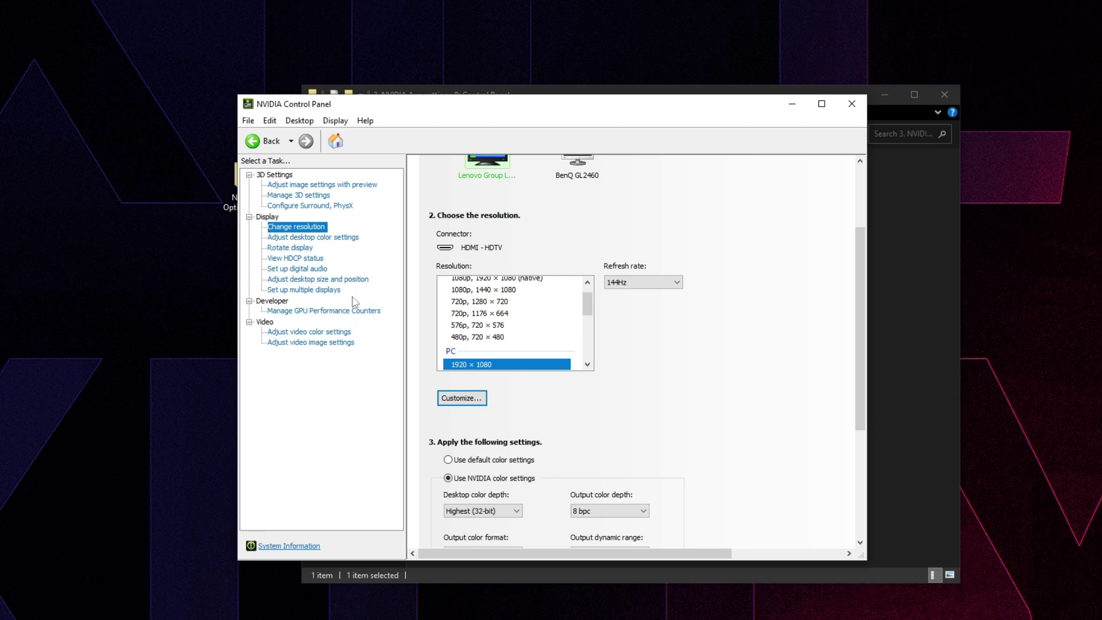
click(284, 280)
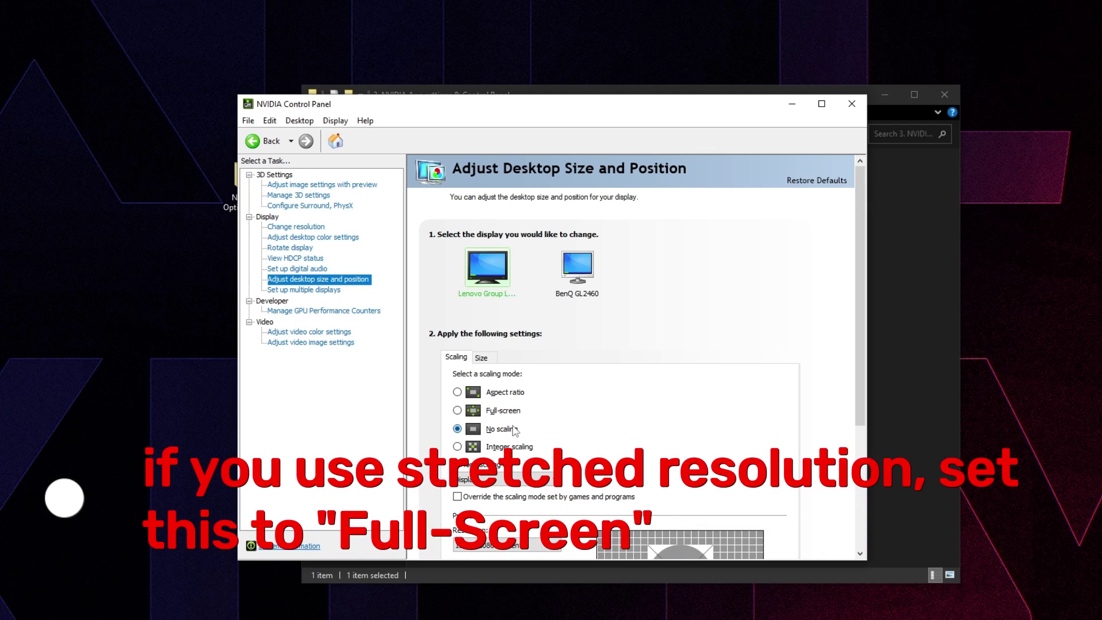
With developer settings enabled, allow all users access to GPU performance counters and apply.
click(299, 121)
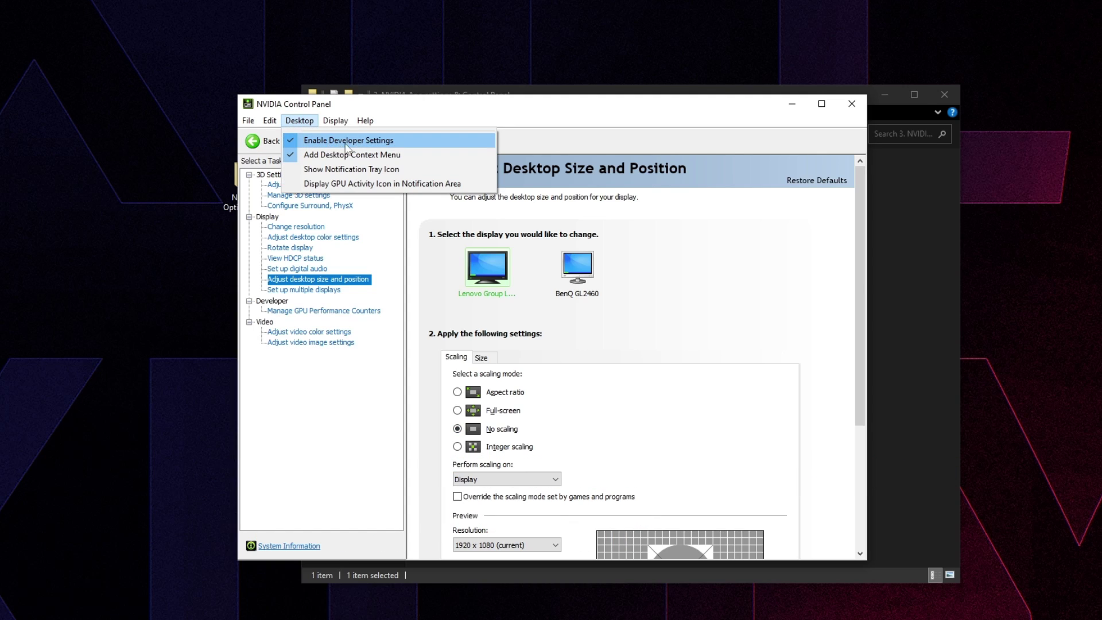
click(308, 311)
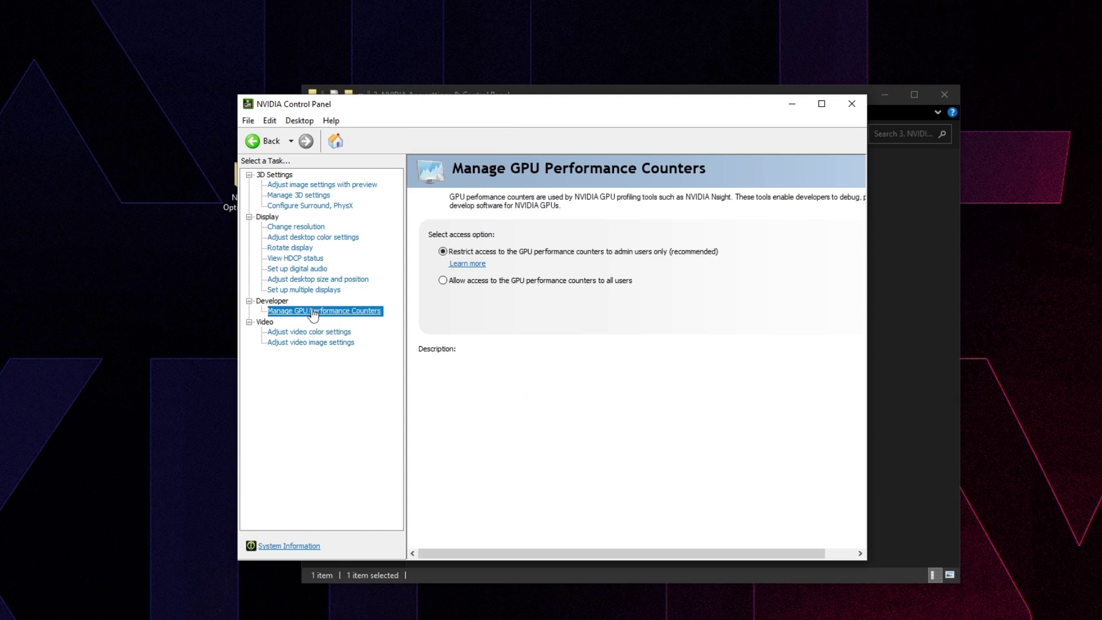
click(442, 280)
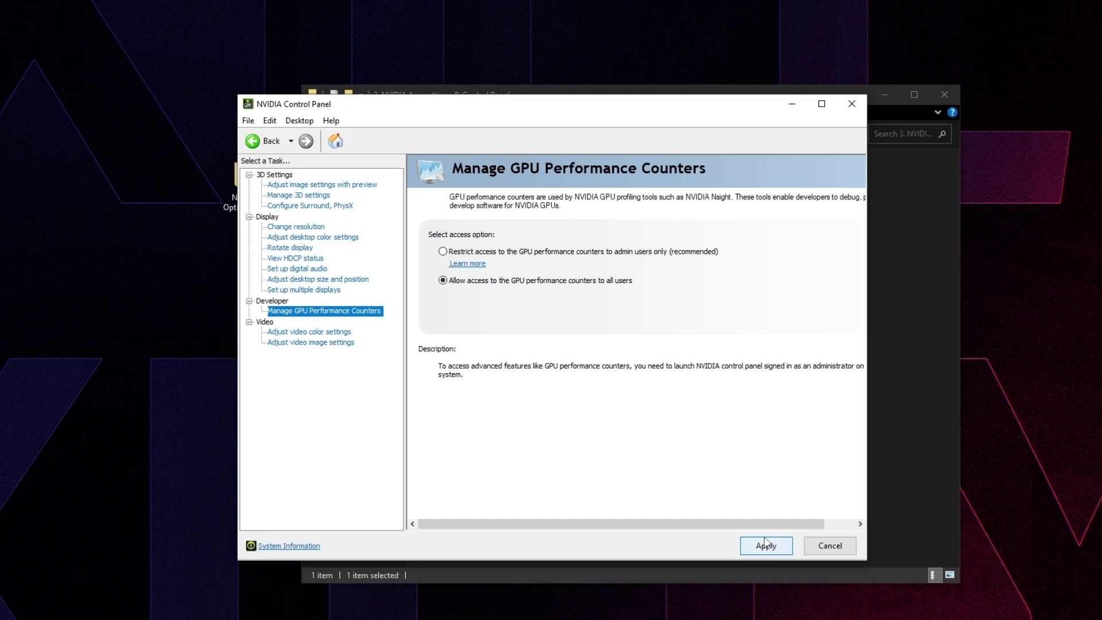
click(764, 544)
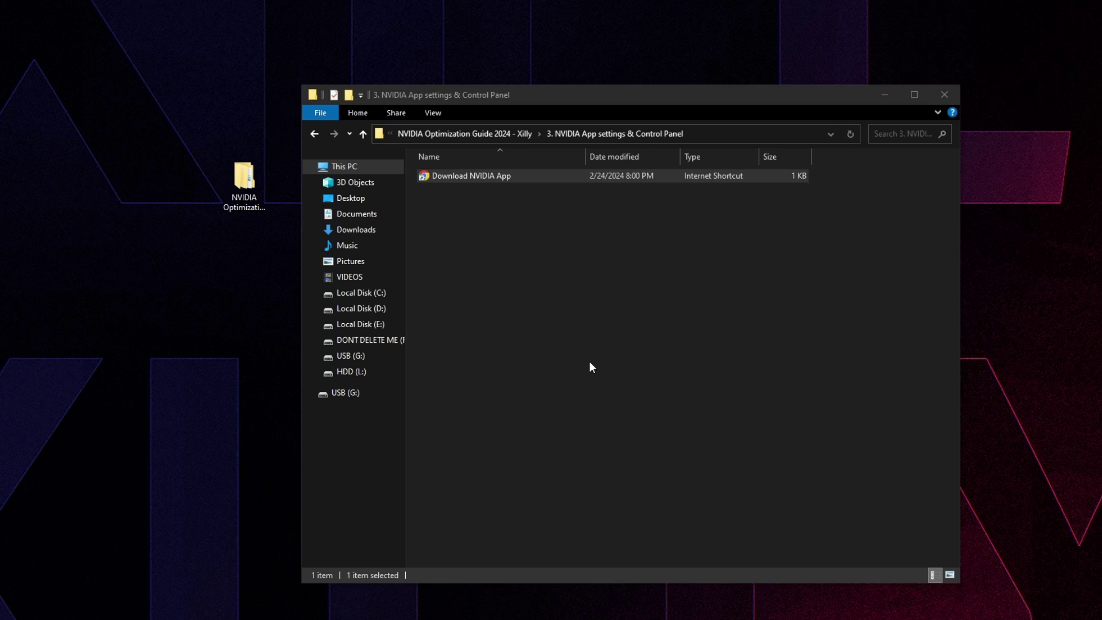
Bring up the overlay with Alt+Z and switch Capture highlights off.
key(alt+z)
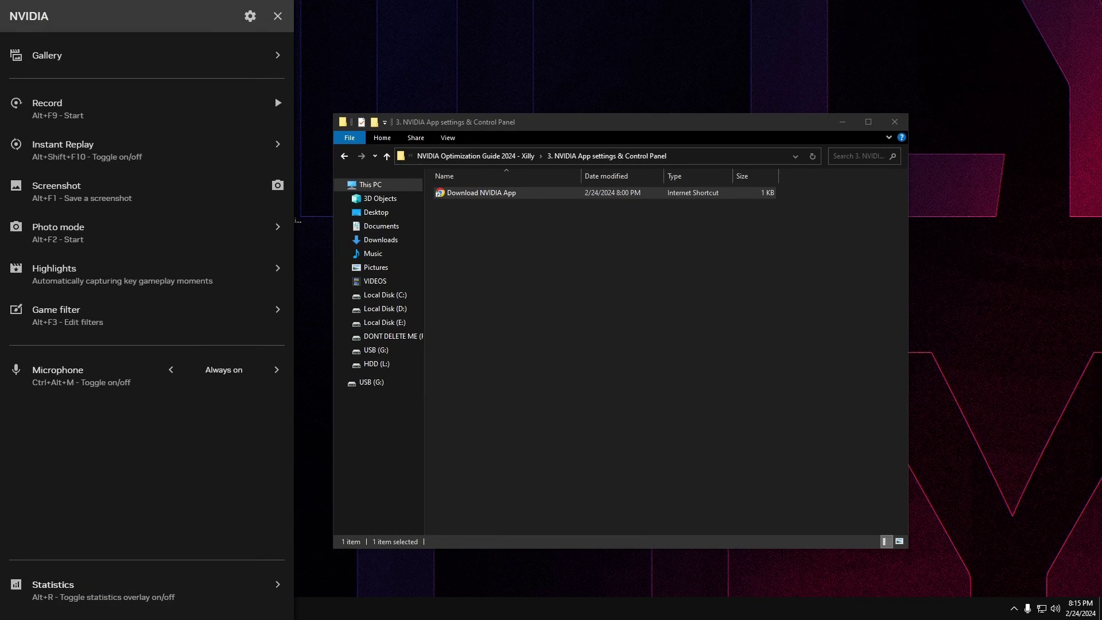
click(167, 284)
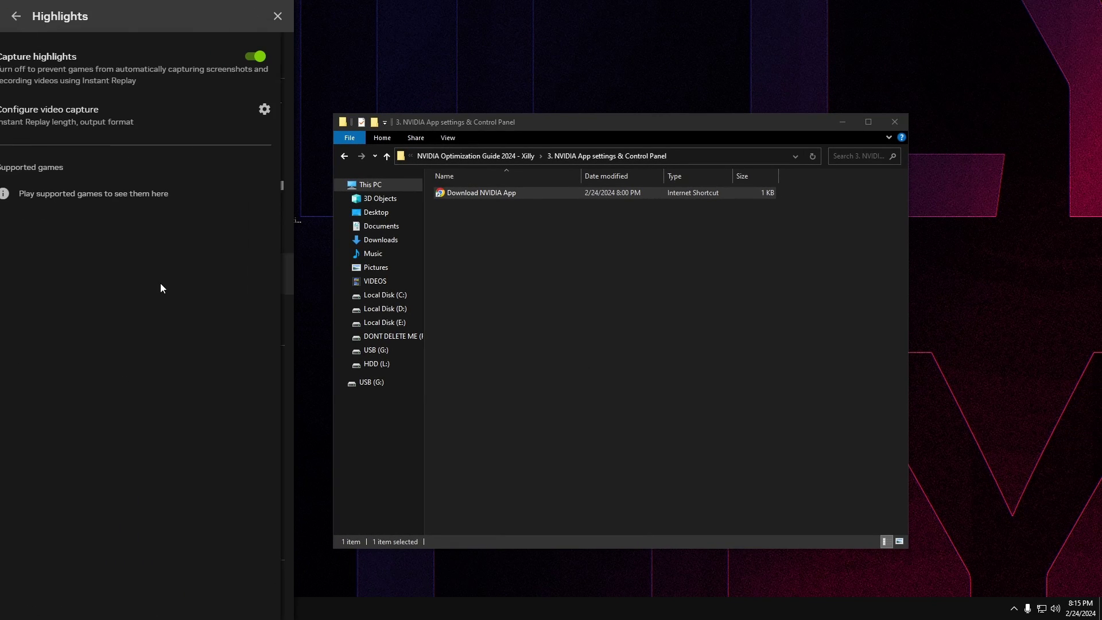
click(261, 60)
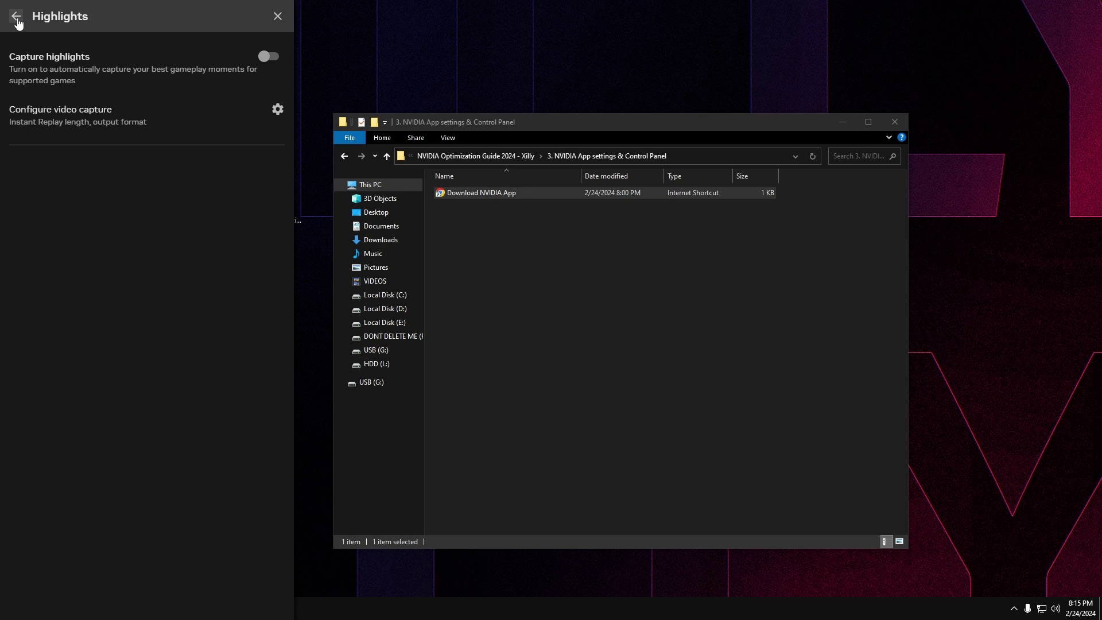
Look through the Game filter and Photo mode panels, then go to Statistics settings.
click(18, 23)
click(113, 324)
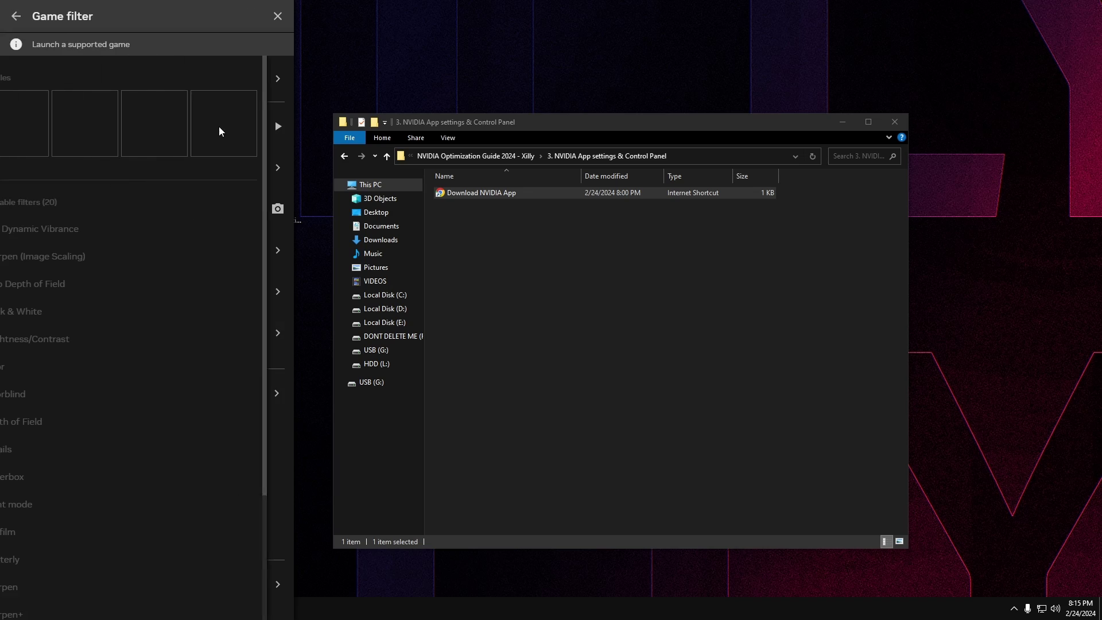
click(15, 21)
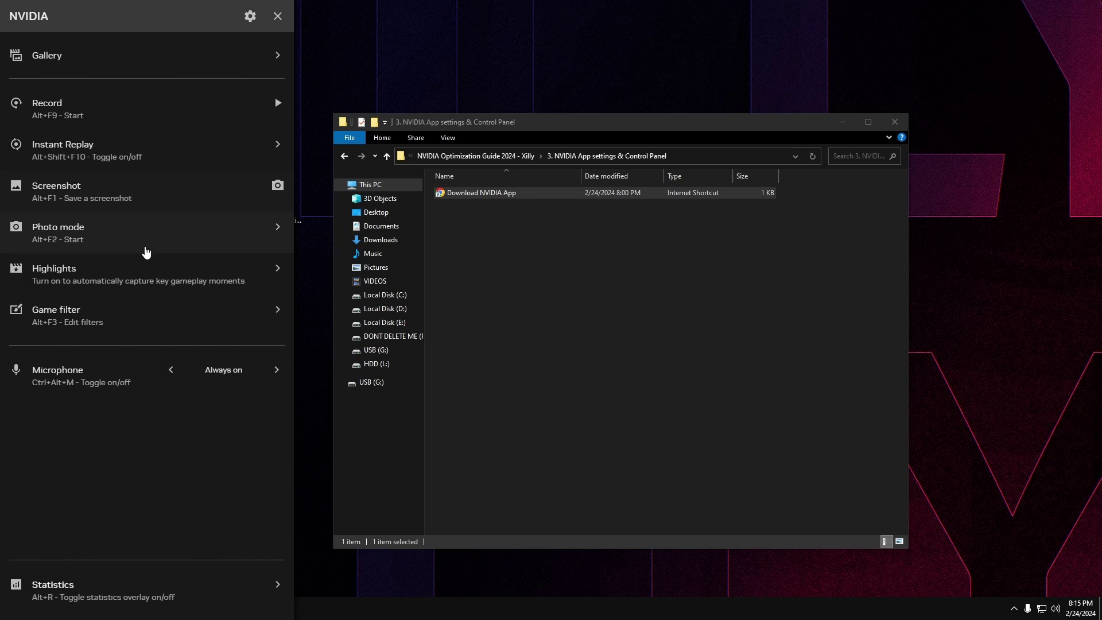
click(145, 236)
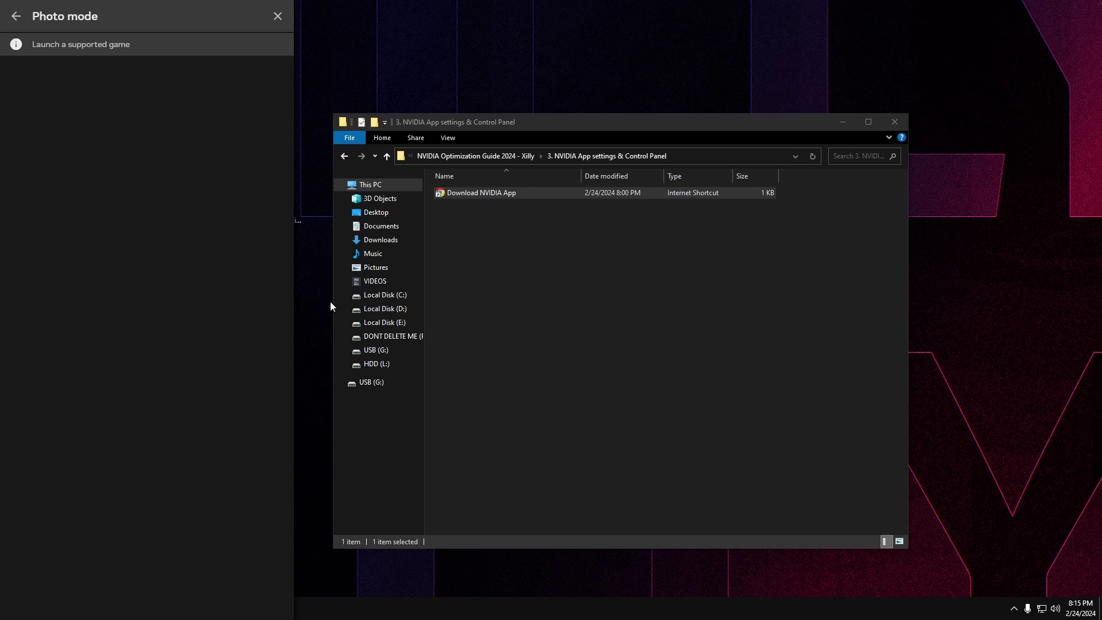
click(33, 23)
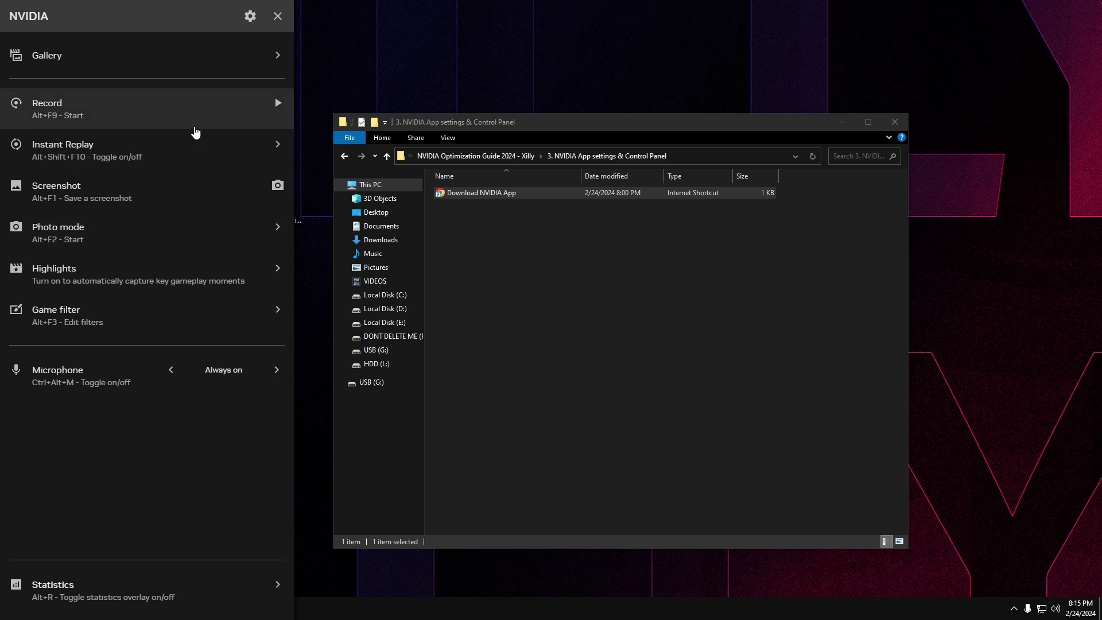
click(147, 595)
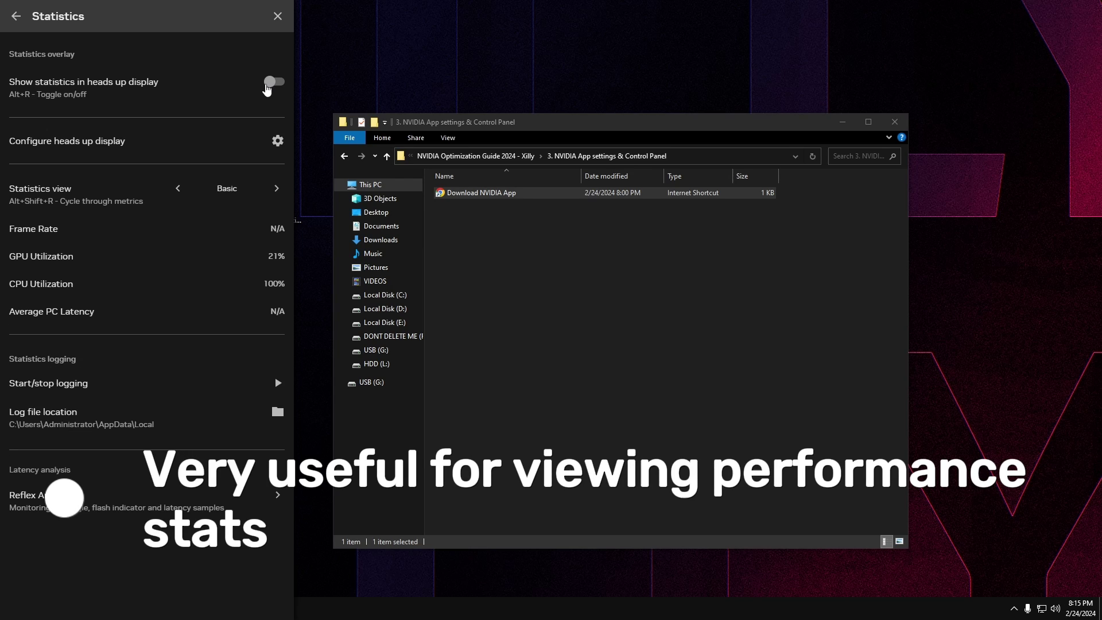
Turn on the statistics HUD, cycle Basic, Advanced and Custom back to FPS, then turn it off.
click(268, 84)
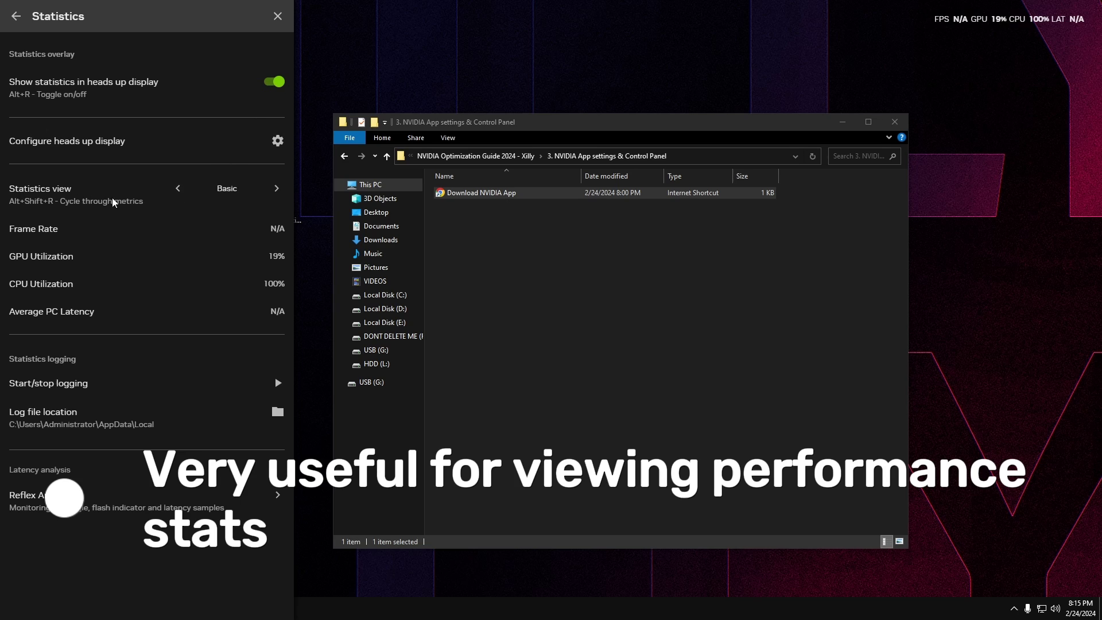
click(178, 188)
click(277, 188)
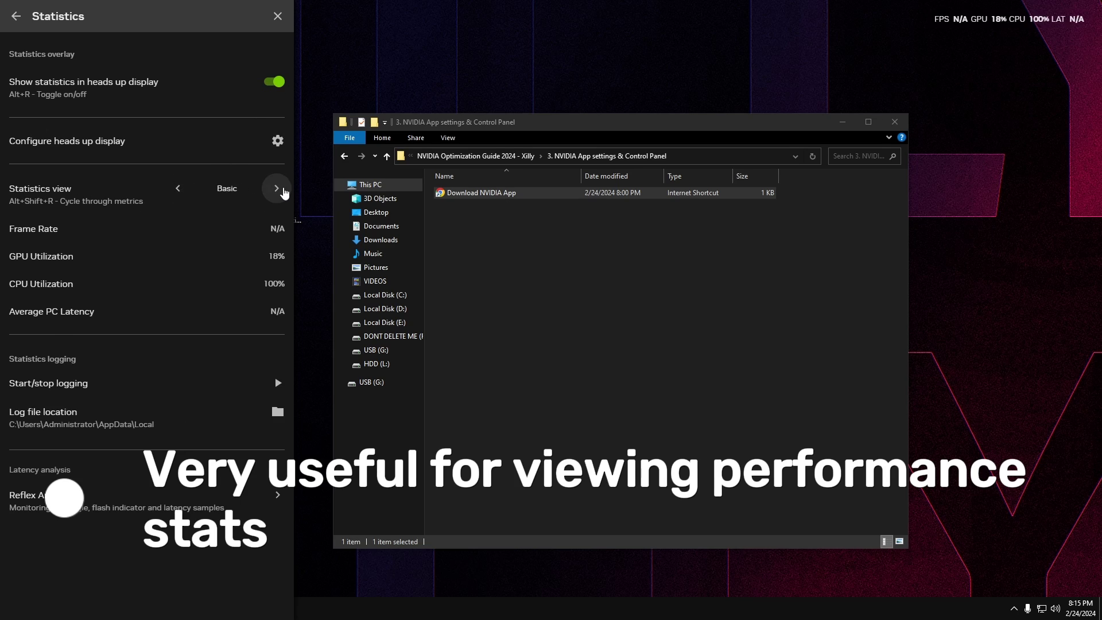
click(277, 188)
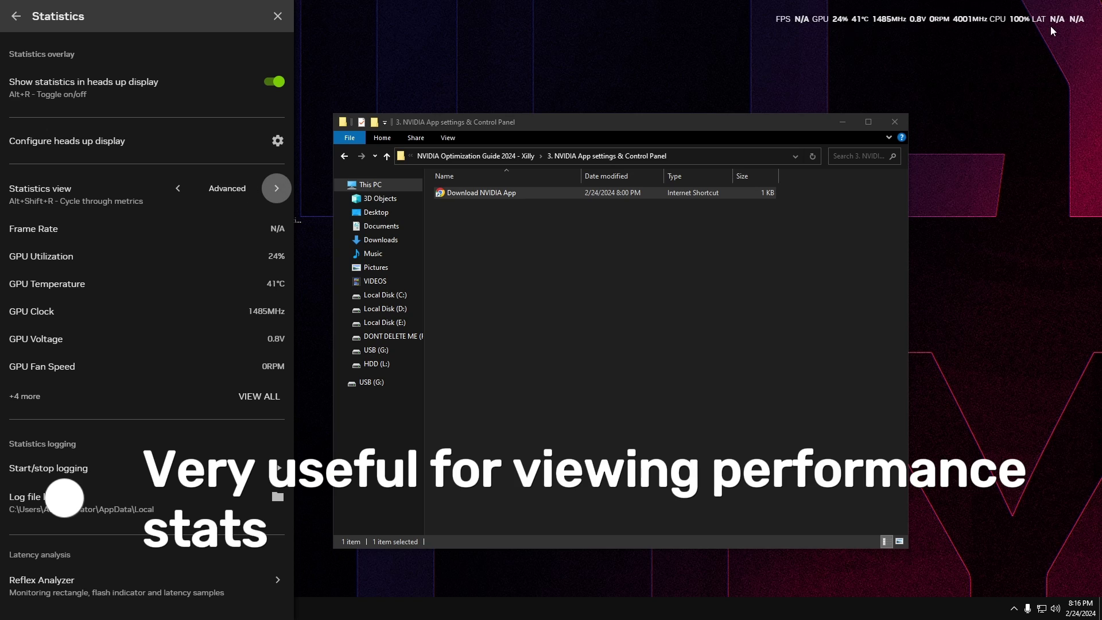
click(277, 189)
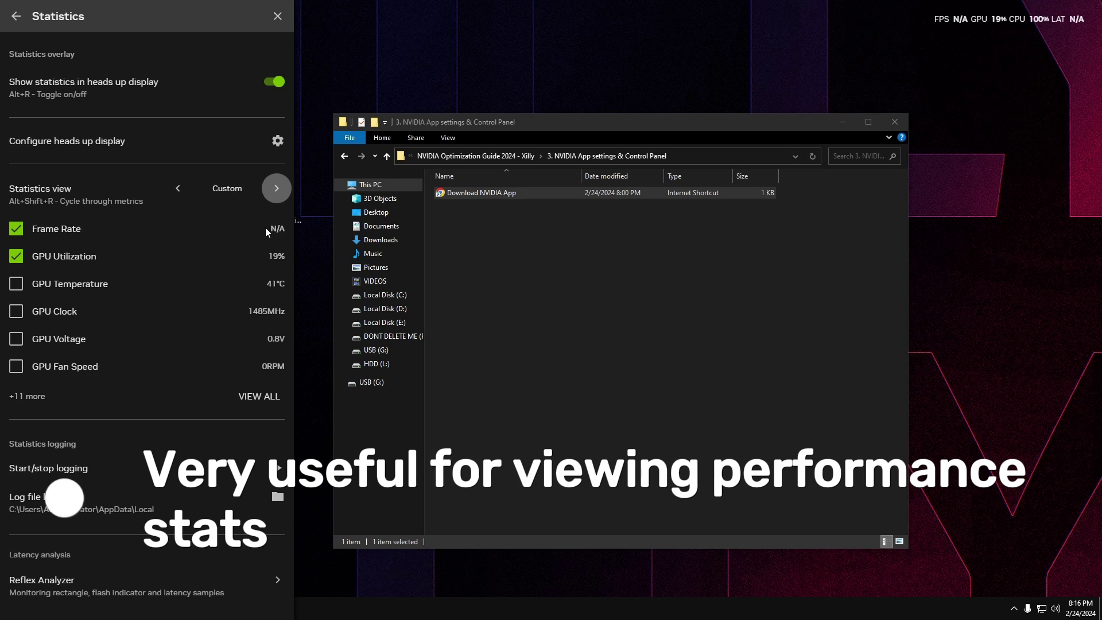
click(278, 187)
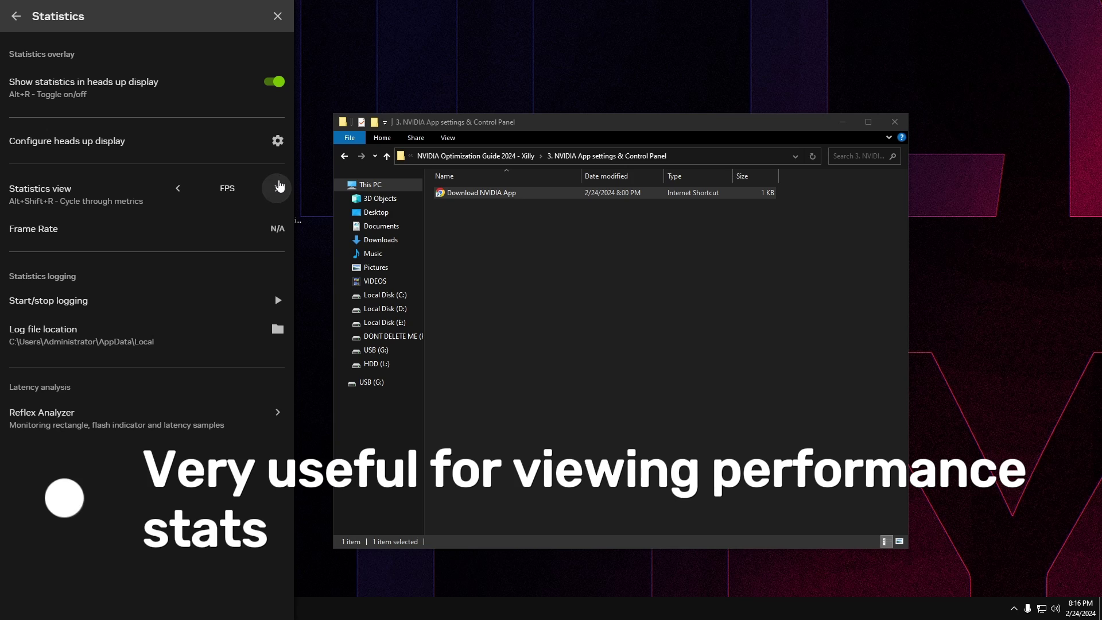
click(276, 84)
key(Escape)
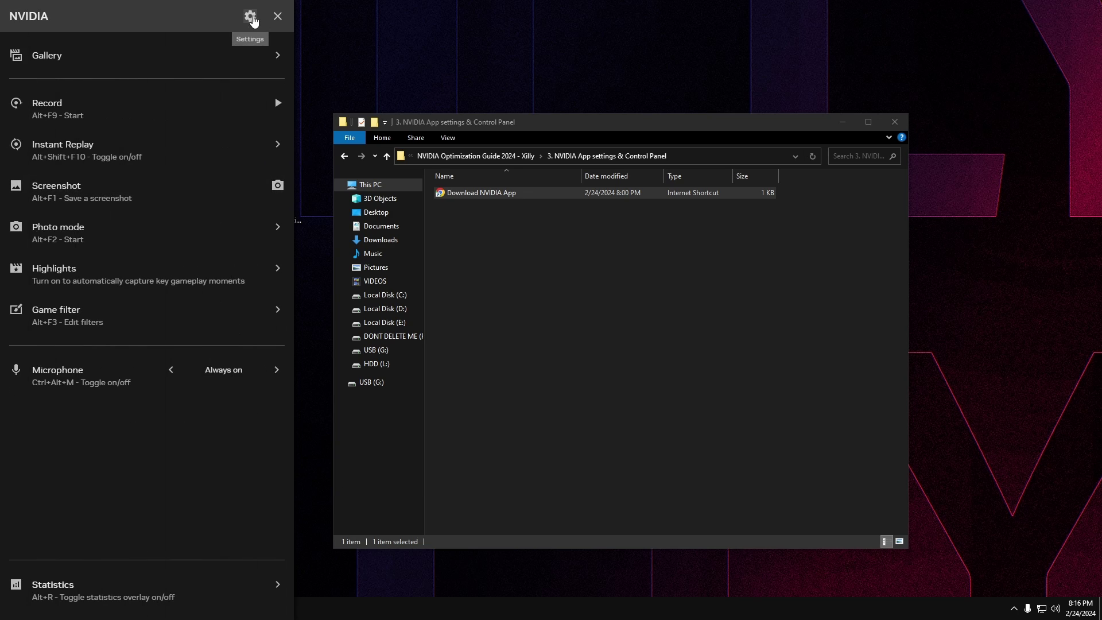
Check the Audio settings, then set the Video capture Instant Replay length to 00:30.
click(252, 24)
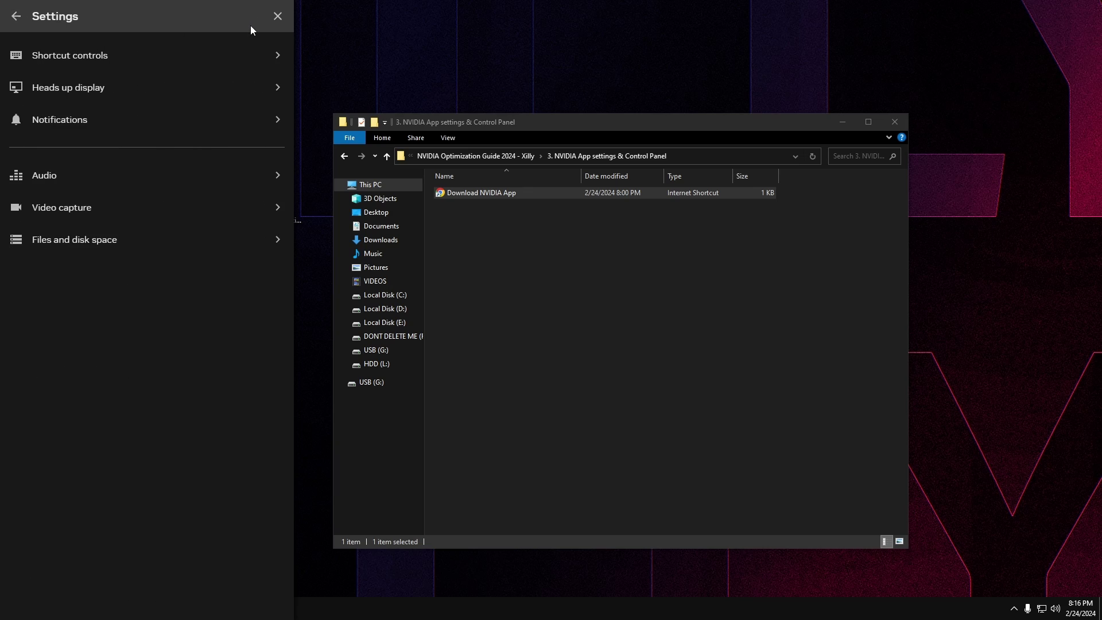
click(150, 175)
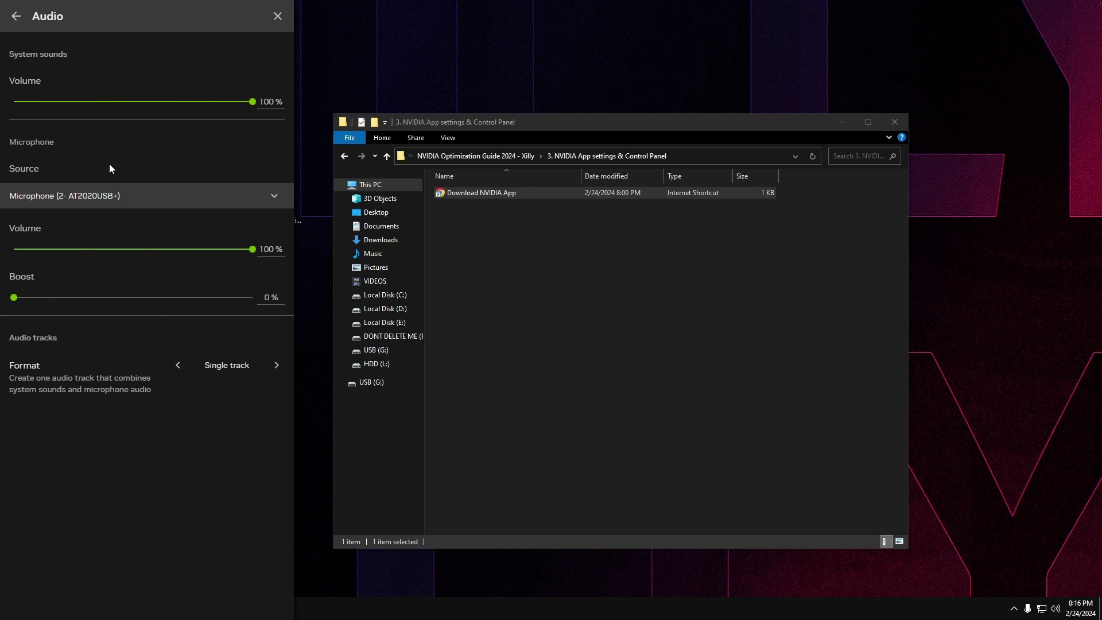
click(16, 16)
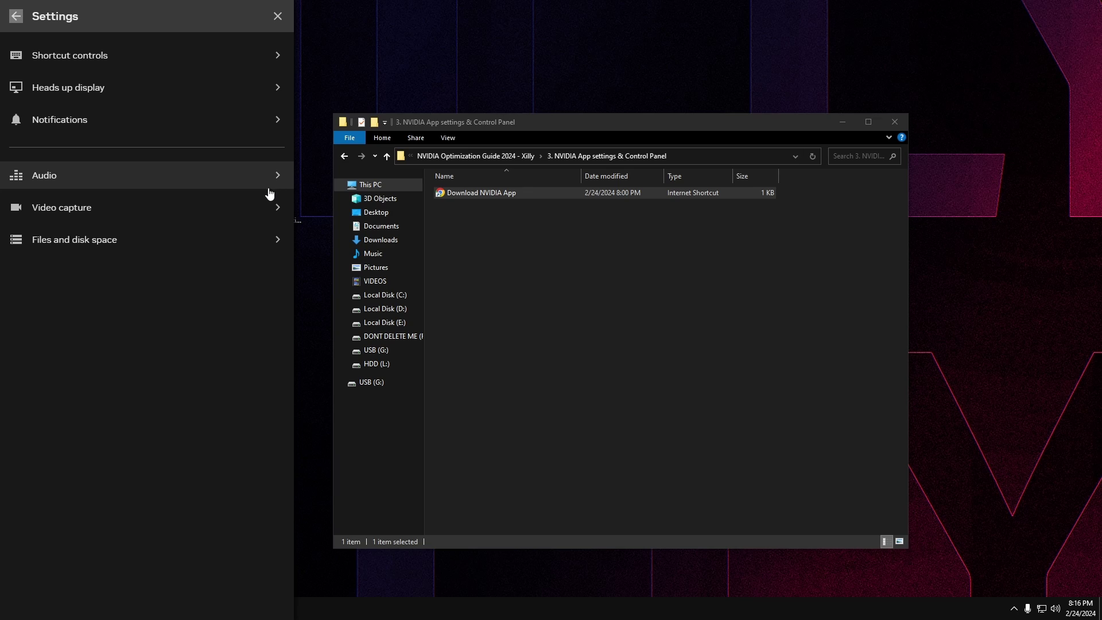
click(156, 207)
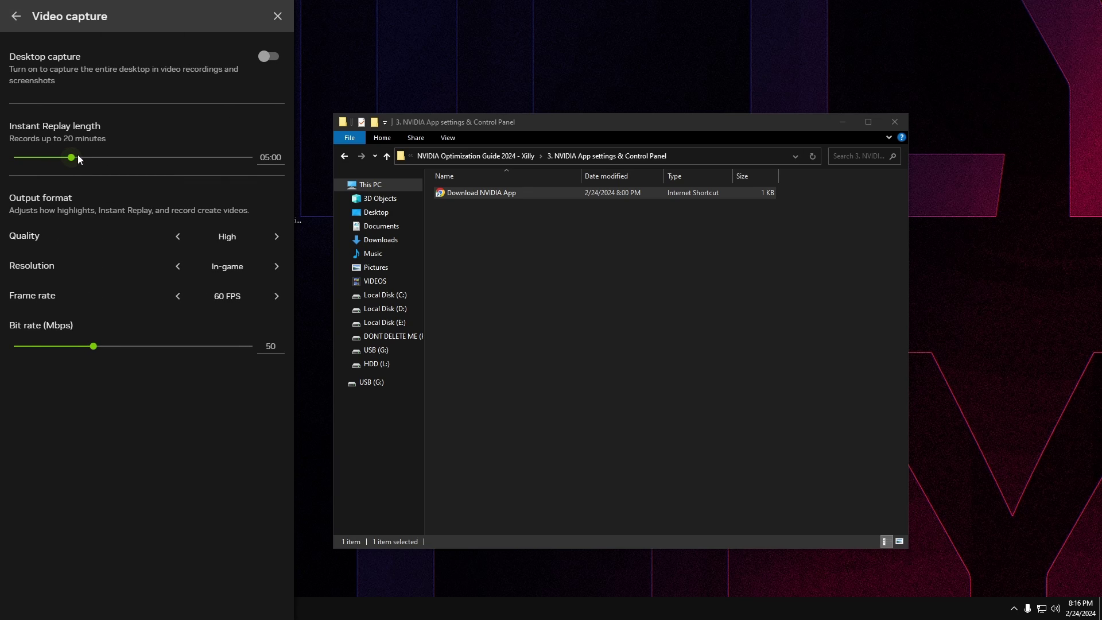
drag(75, 160, 17, 166)
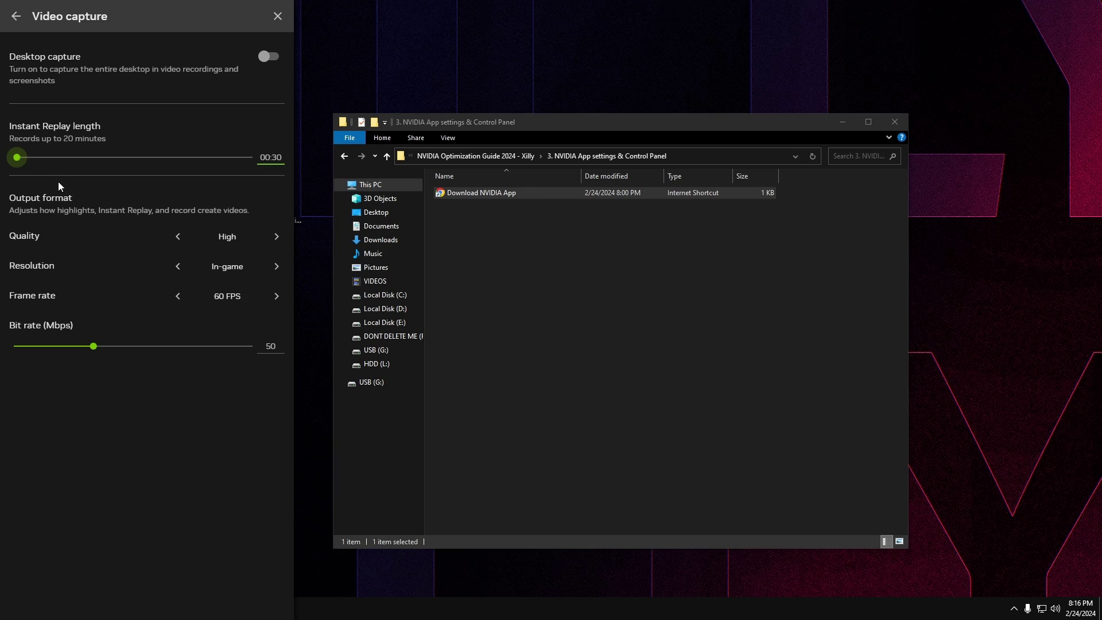
click(11, 163)
drag(14, 158, 17, 158)
Switch capture quality between Medium and High, settle on Custom, and drag the bit rate down.
click(176, 238)
click(276, 236)
click(184, 241)
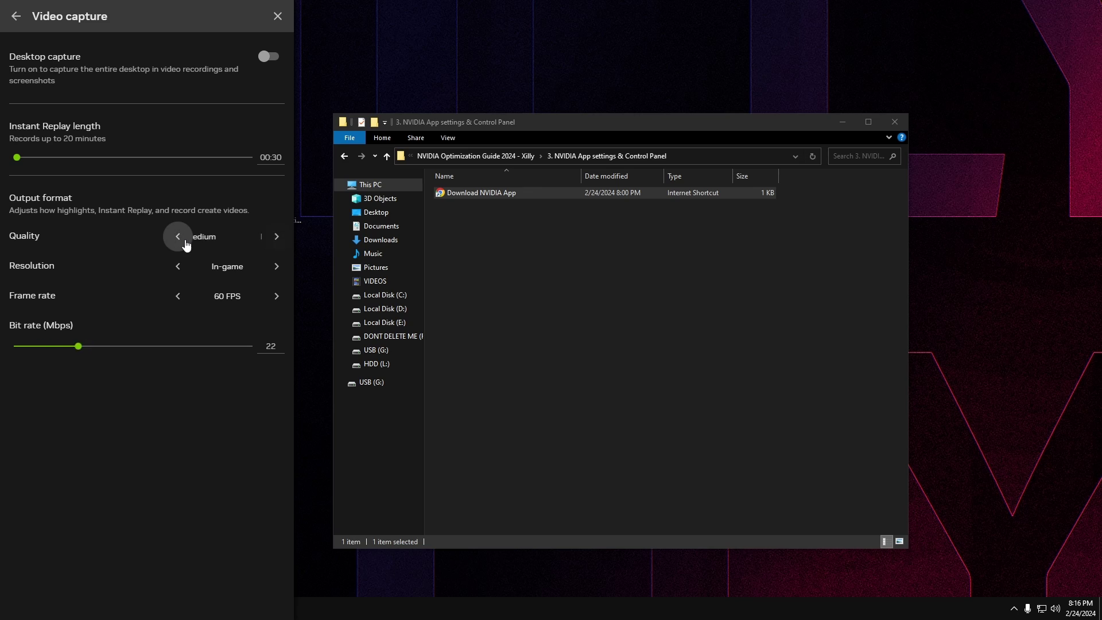
double_click(276, 236)
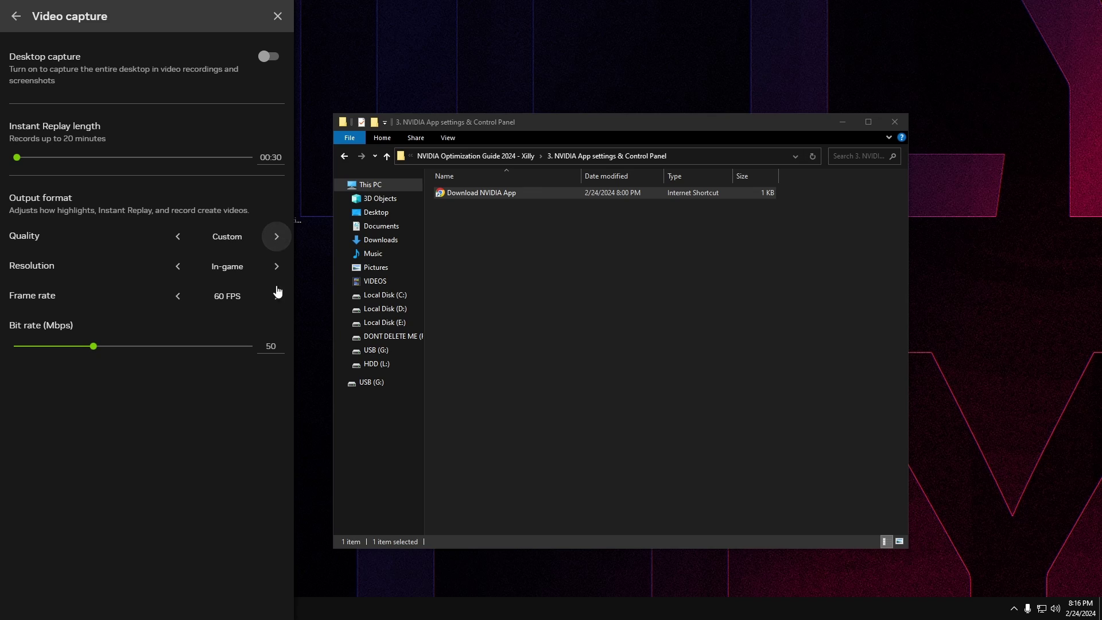
drag(93, 346, 53, 346)
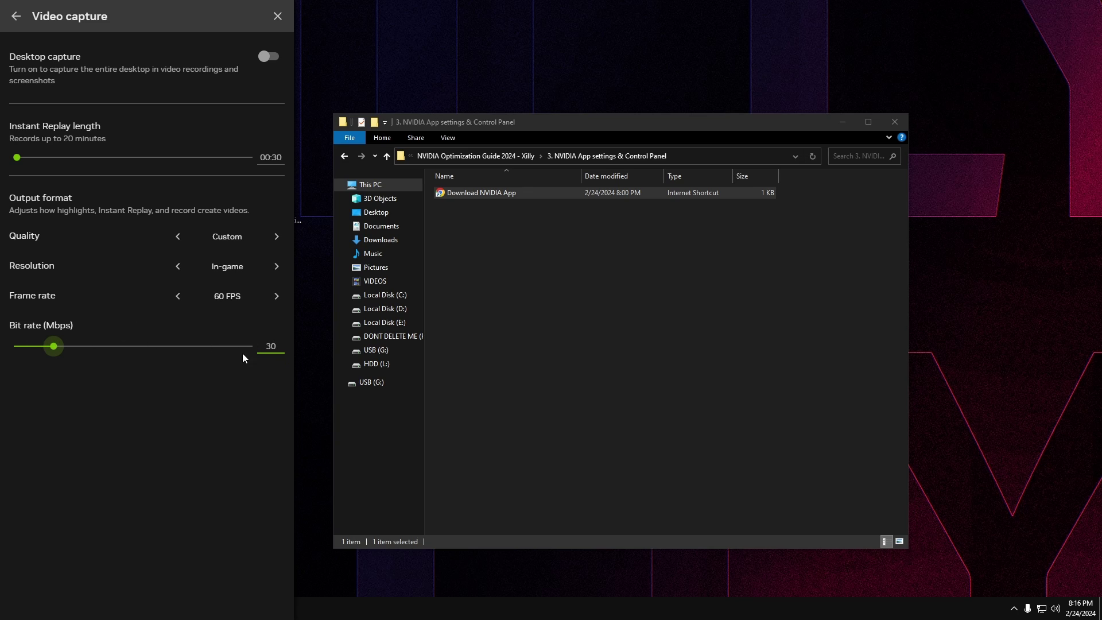
Cycle the recording frame rate through 120 and 30 FPS, settling on 60 FPS.
click(277, 296)
click(276, 296)
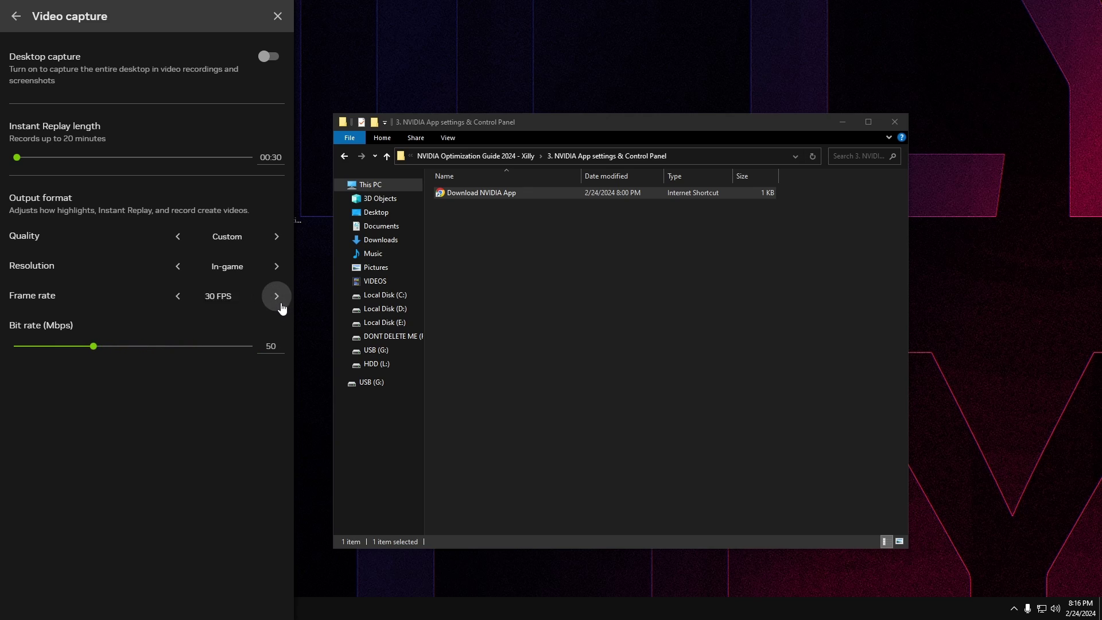
click(277, 296)
click(276, 296)
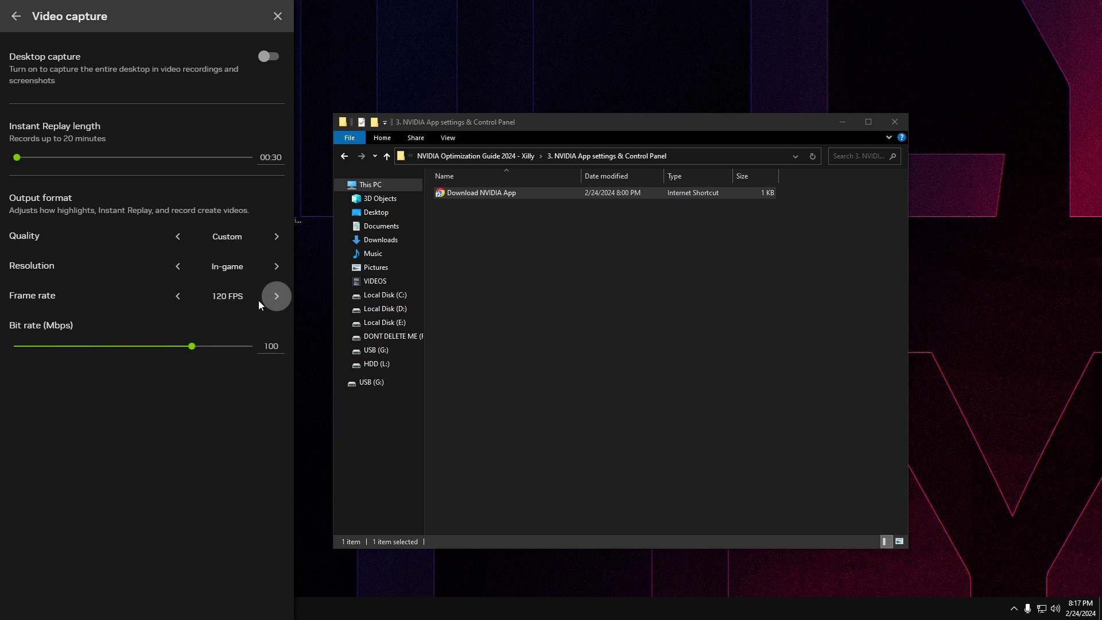
click(178, 296)
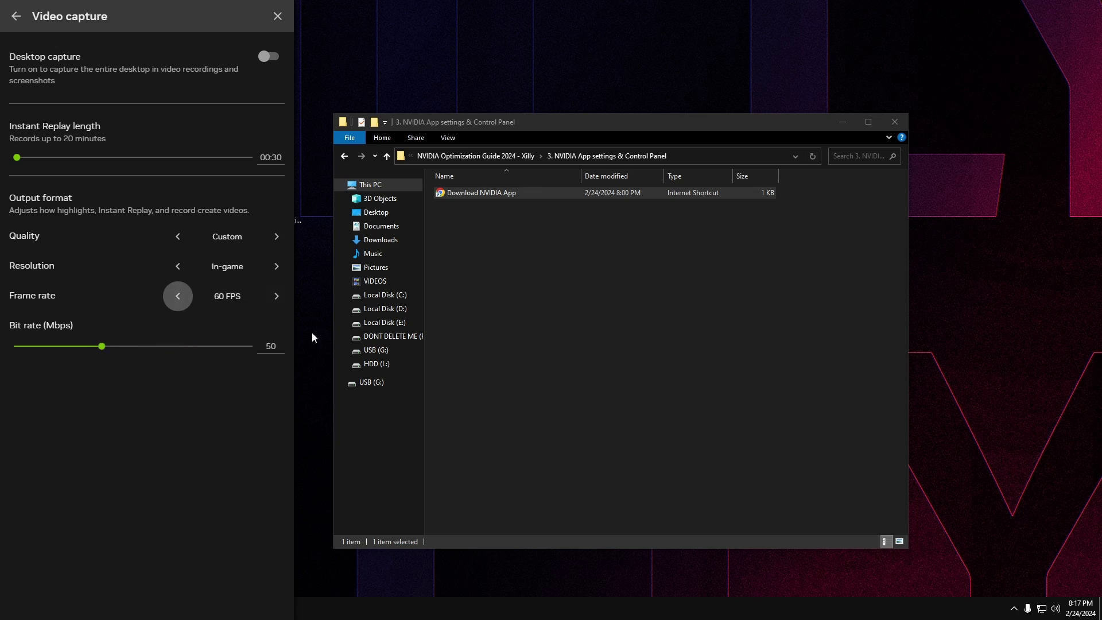
Step the capture resolution up through 360p, 480p and 720p to 1080p HD.
click(277, 267)
click(276, 266)
click(277, 266)
click(276, 267)
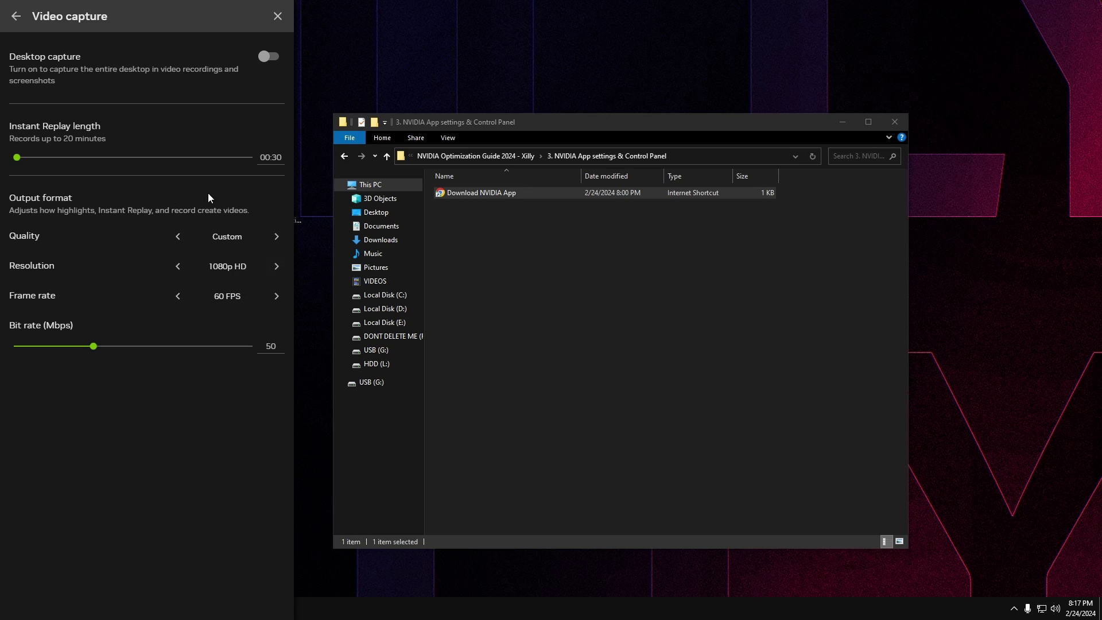
click(17, 17)
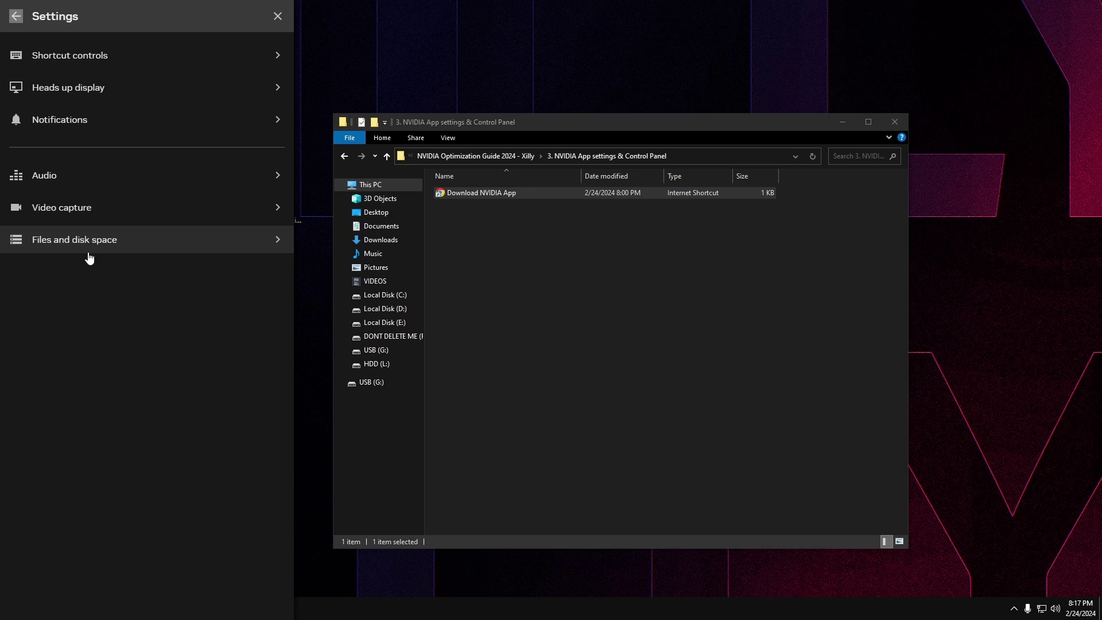
Turn the clips disk space limit on, then back off, in Files and disk space settings.
click(94, 247)
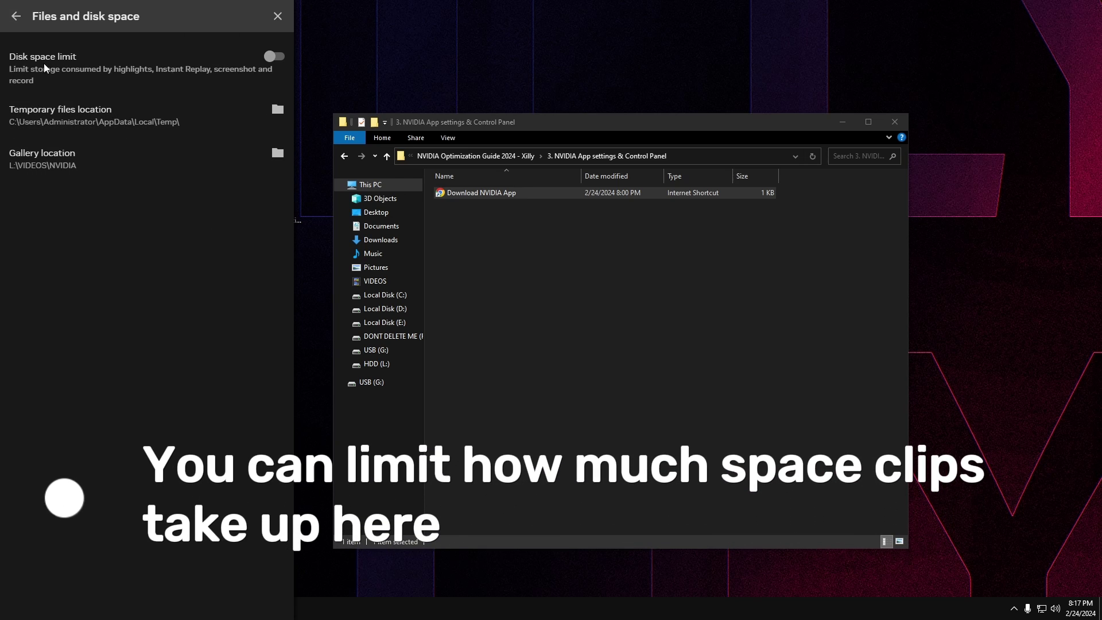
click(276, 56)
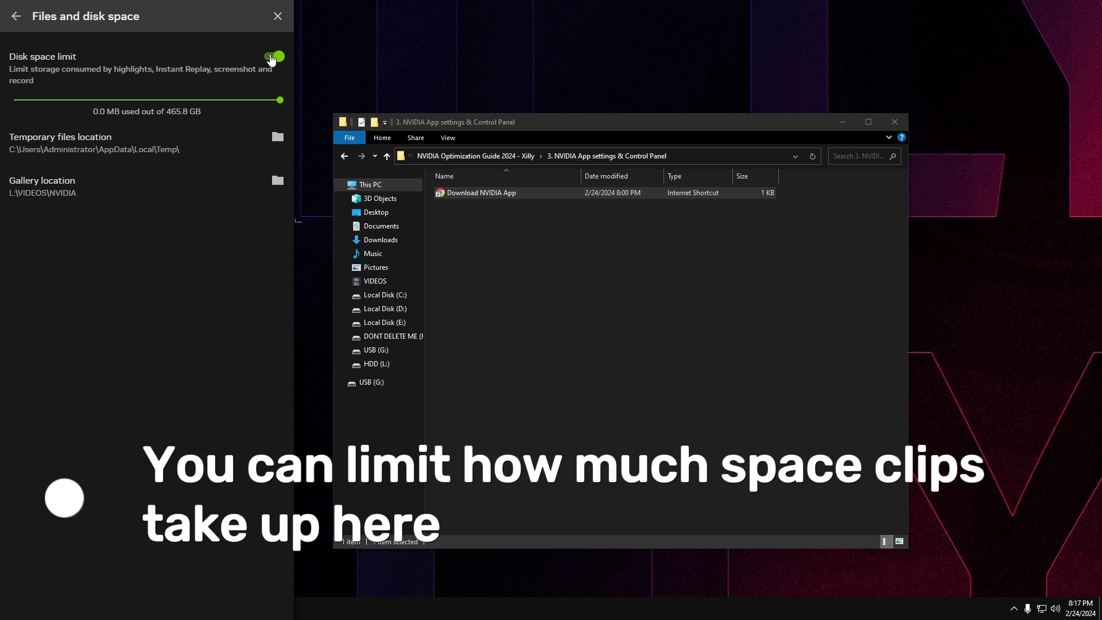
click(274, 57)
click(16, 16)
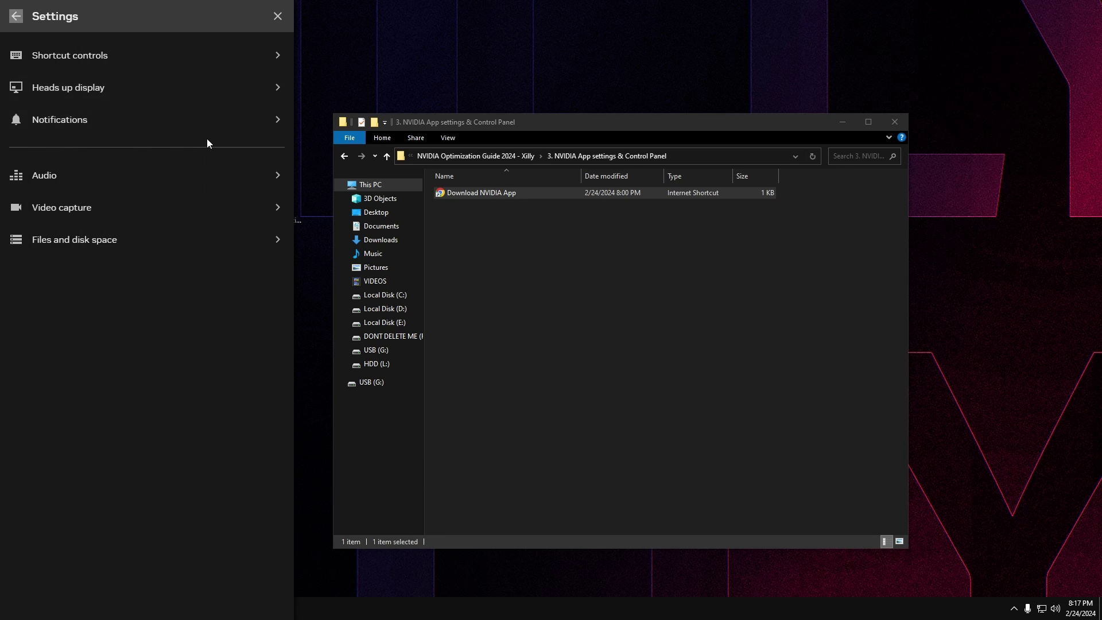
Disable the three HDR warnings plus Instant Replay, Screenshot, Highlight and overlay notifications.
click(194, 121)
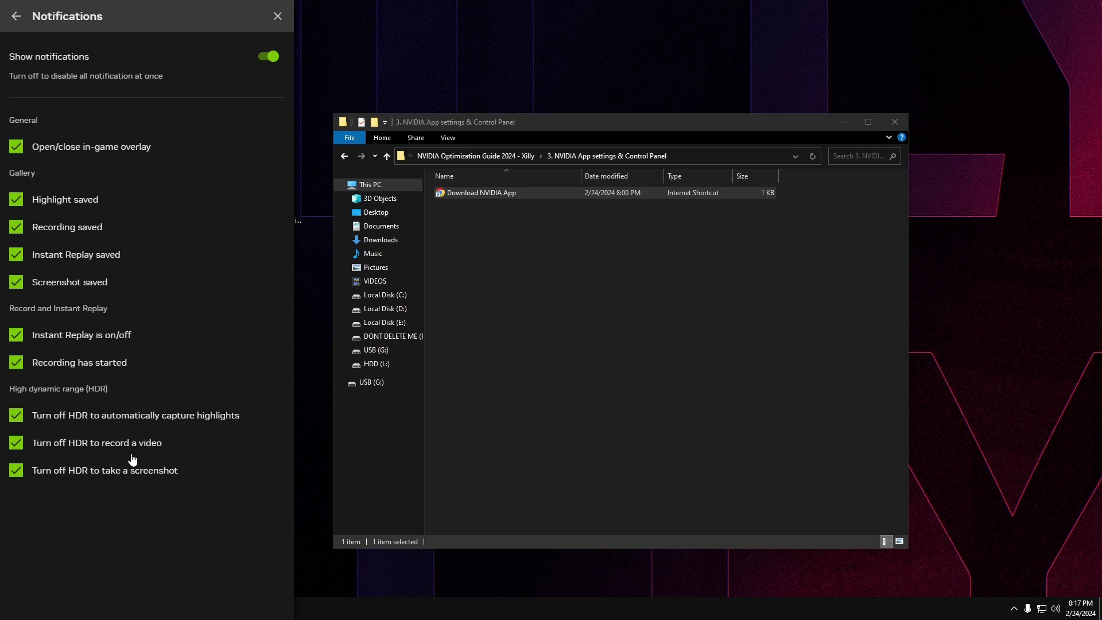
click(16, 470)
click(16, 442)
click(16, 414)
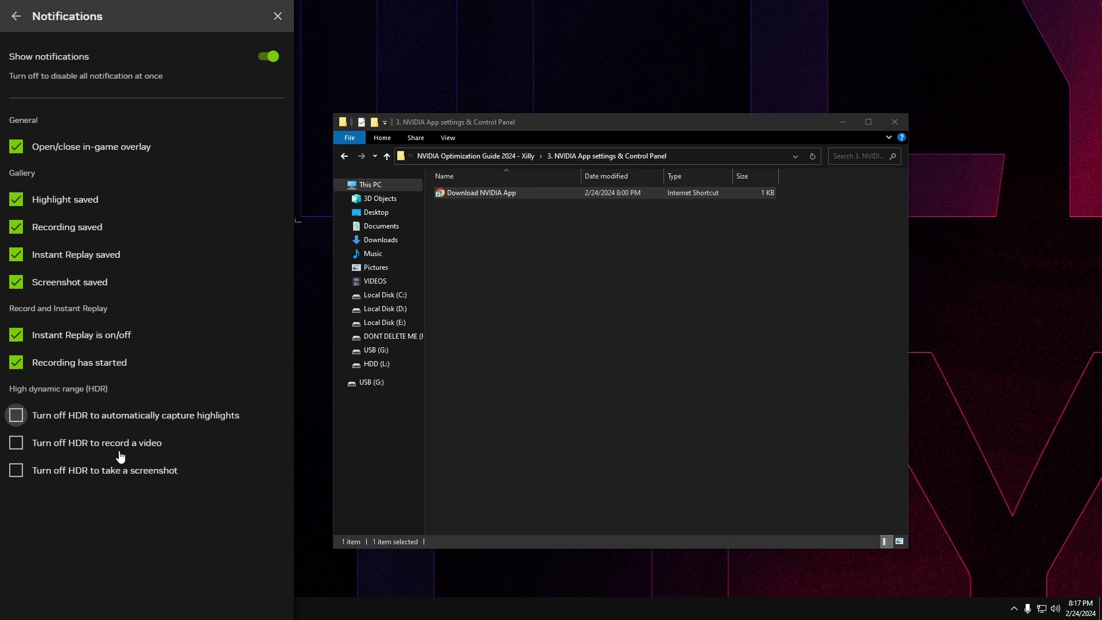
click(34, 351)
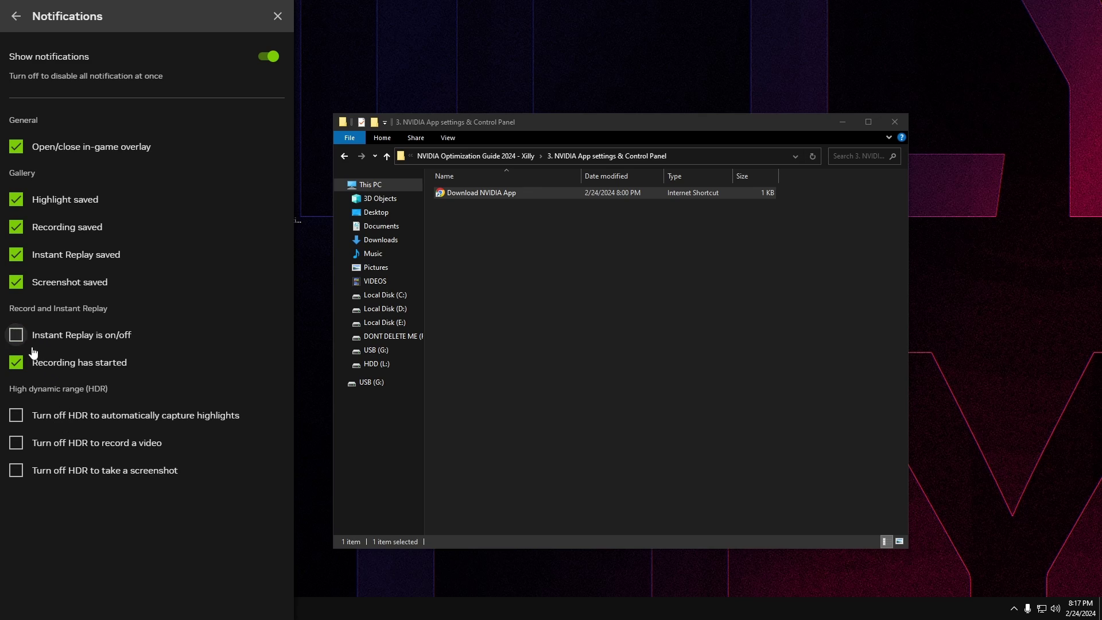
click(17, 284)
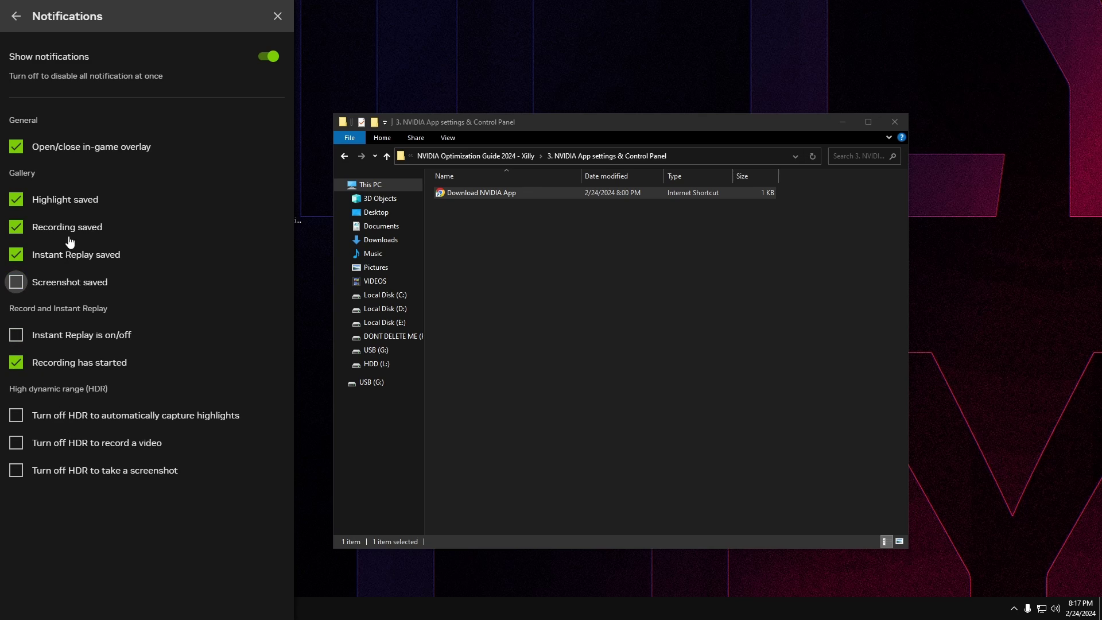
click(38, 206)
click(86, 148)
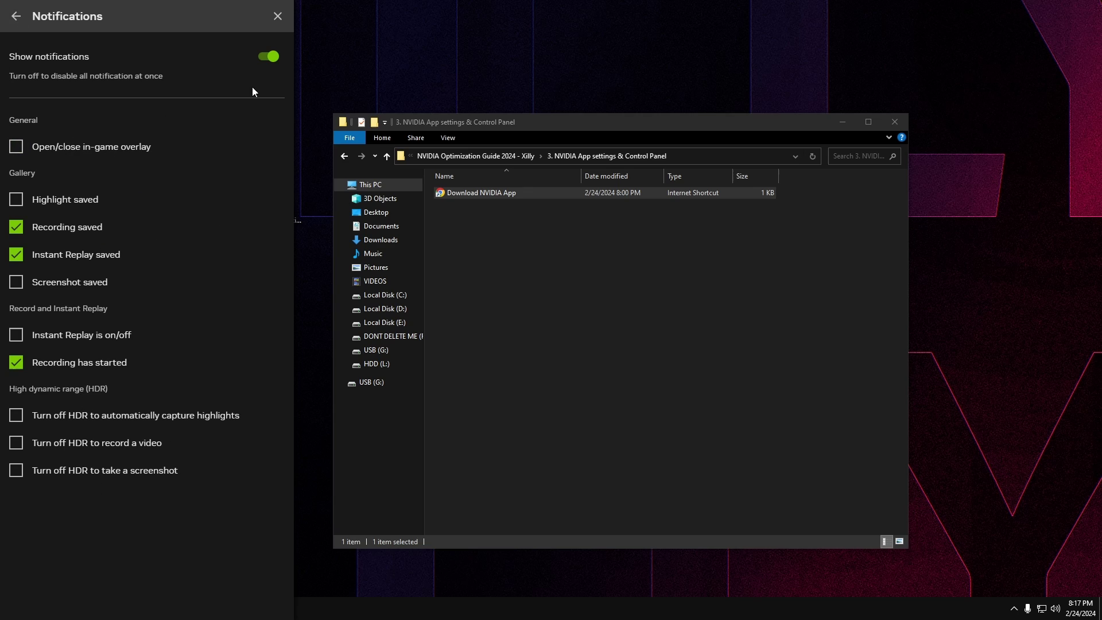
Review the Shortcut controls list for saving clips, then back out and close the overlay.
click(16, 16)
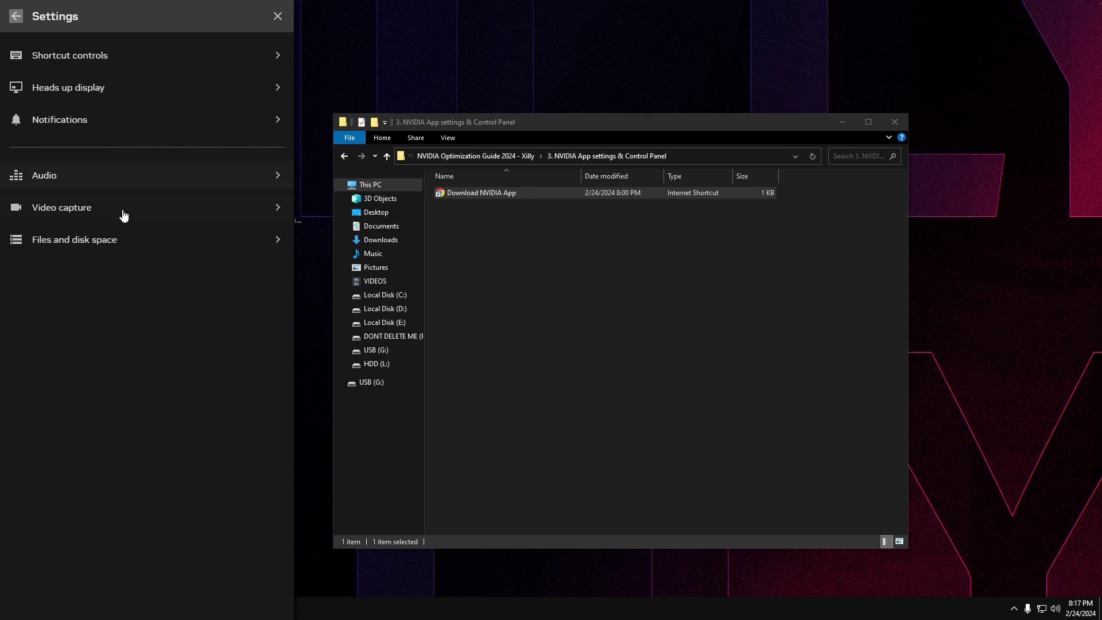
click(136, 61)
drag(294, 95, 294, 182)
scroll(229, 303, up, 1)
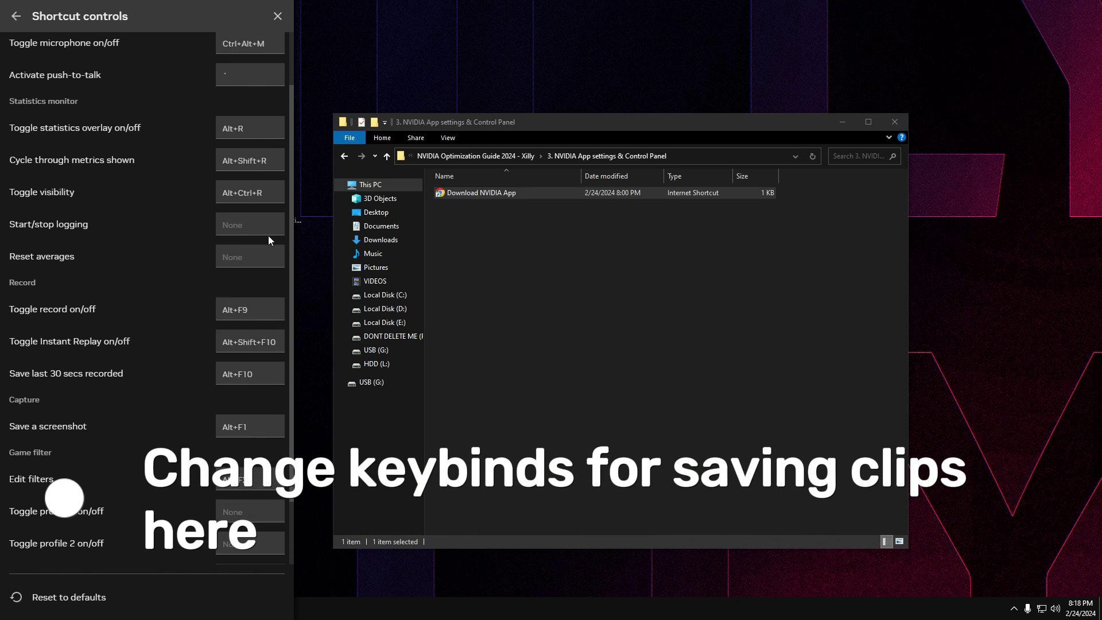
click(16, 16)
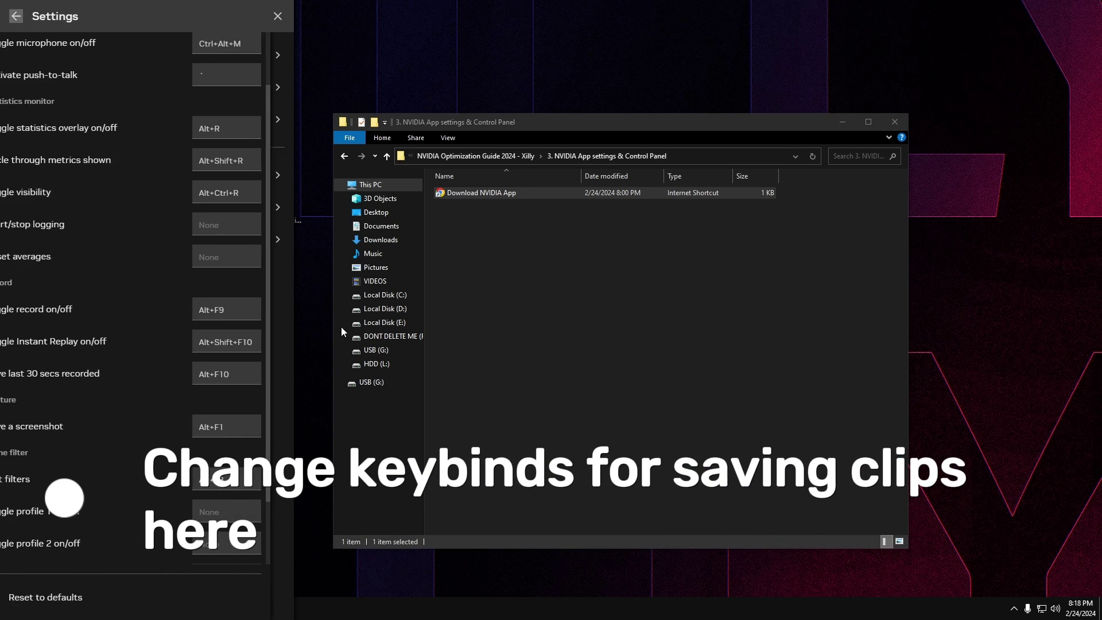
click(16, 16)
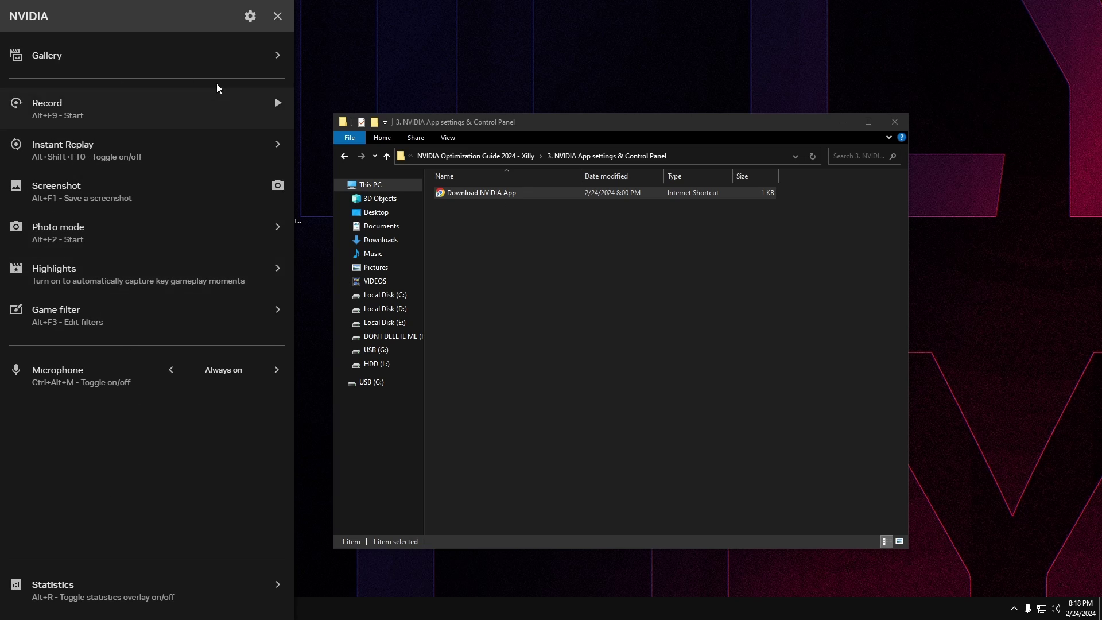
click(278, 16)
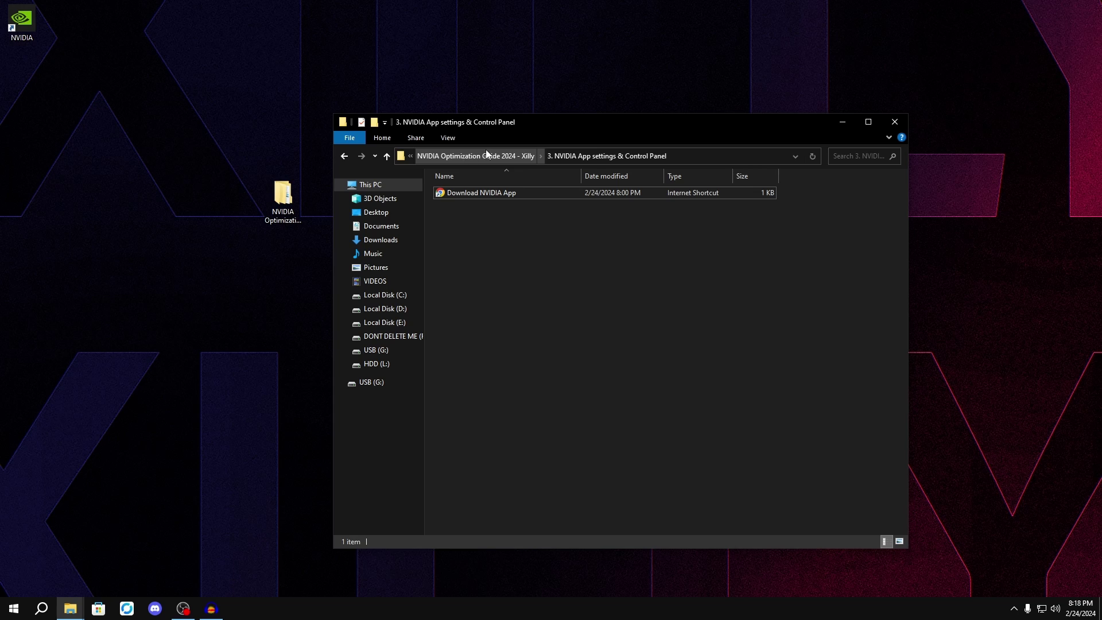
Go up to the optimization guide folder and enter the 4. MSI Mode folder.
click(501, 157)
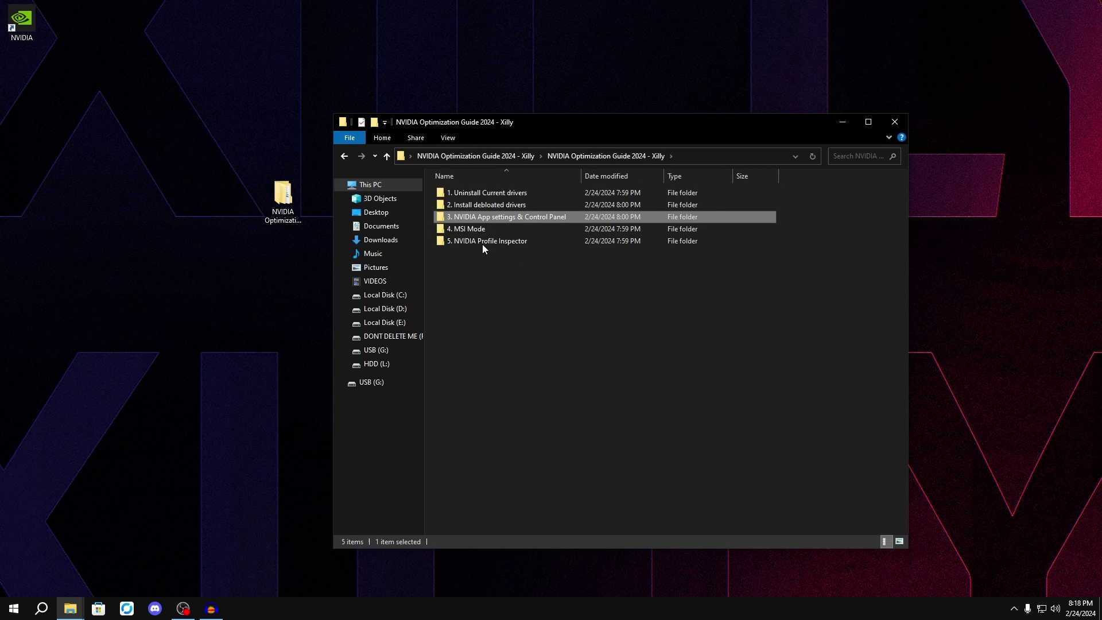
double_click(467, 229)
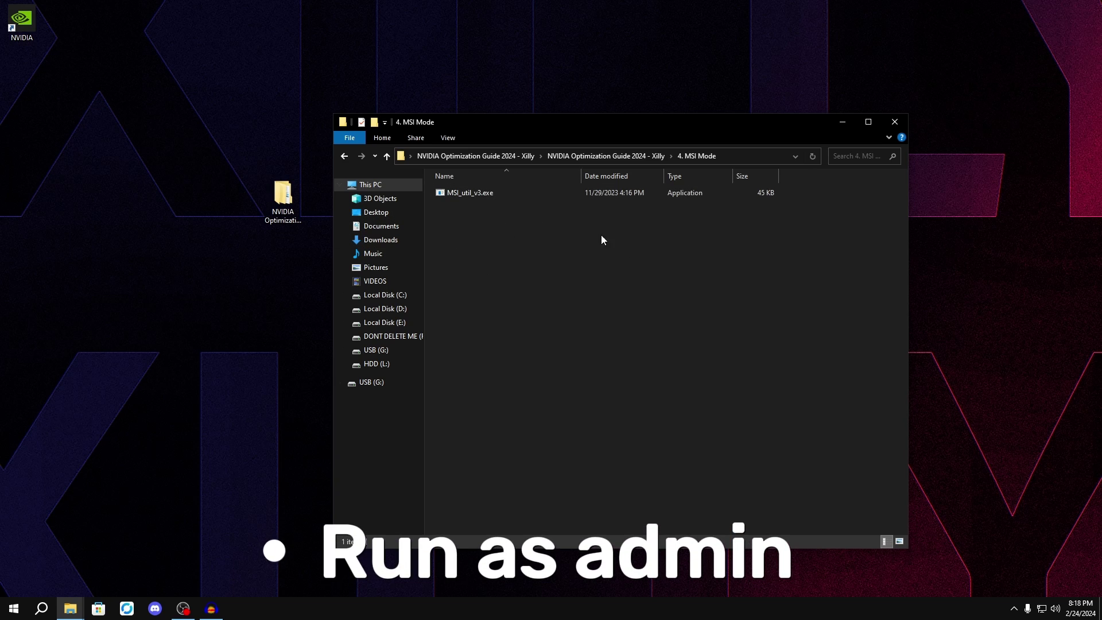
Run MSI_util_v3.exe as administrator, keep the GTX 1650 priority at Undefined, and refresh devices.
right_click(473, 192)
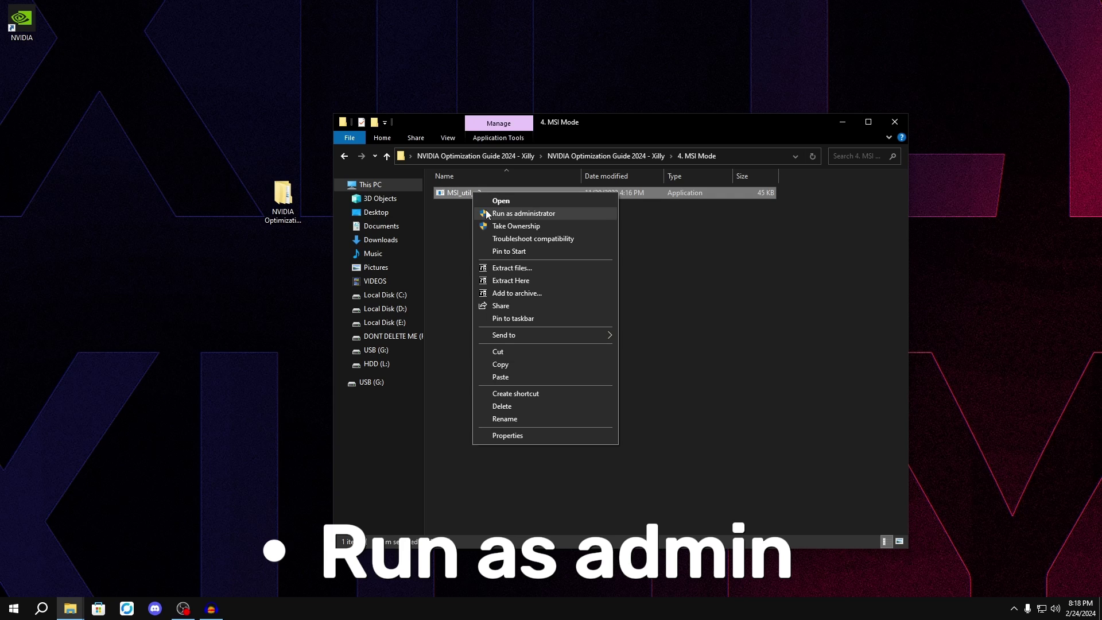
click(512, 213)
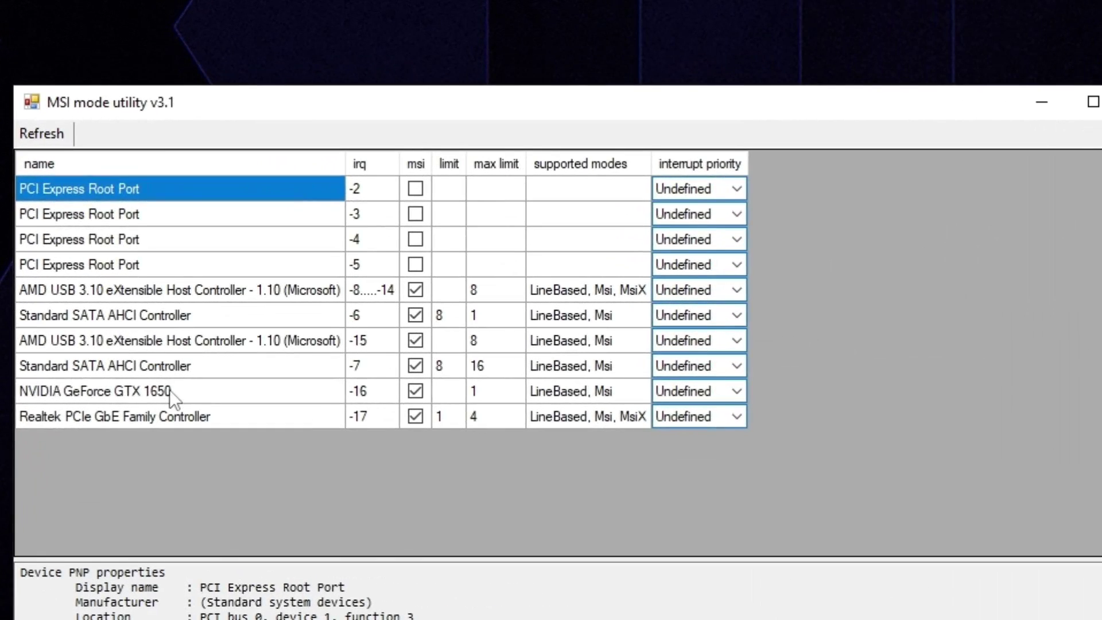
click(170, 390)
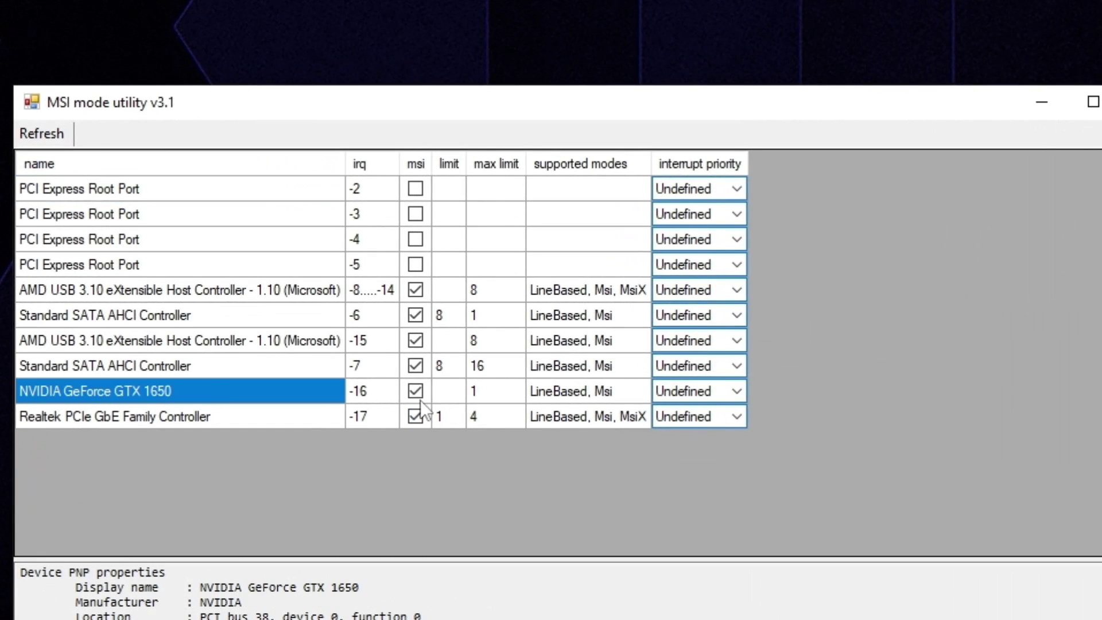
click(710, 396)
click(677, 411)
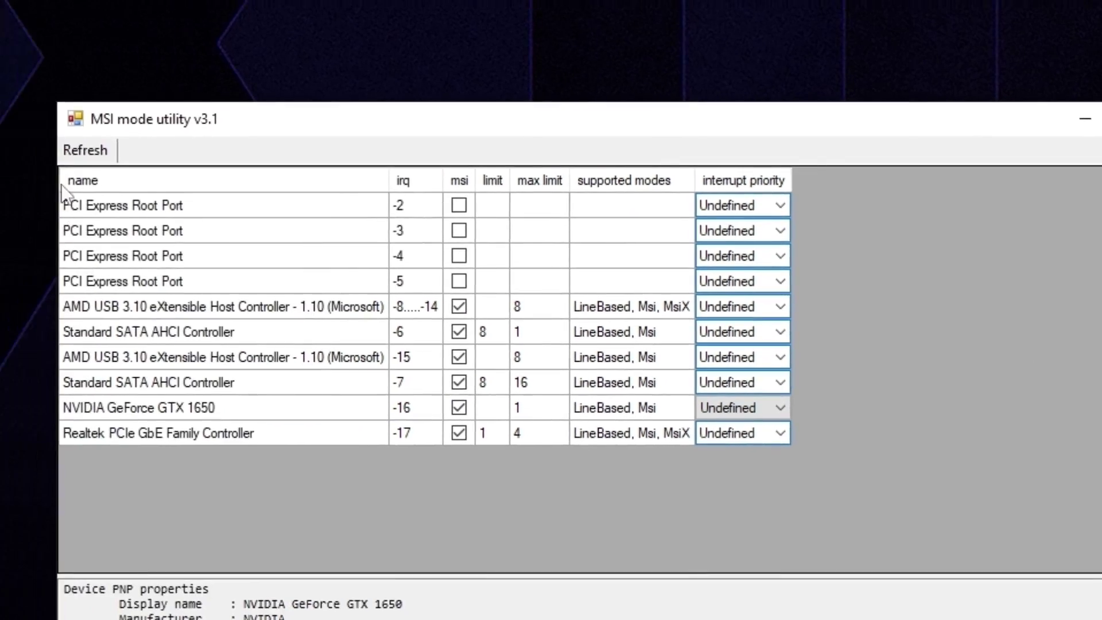
click(91, 148)
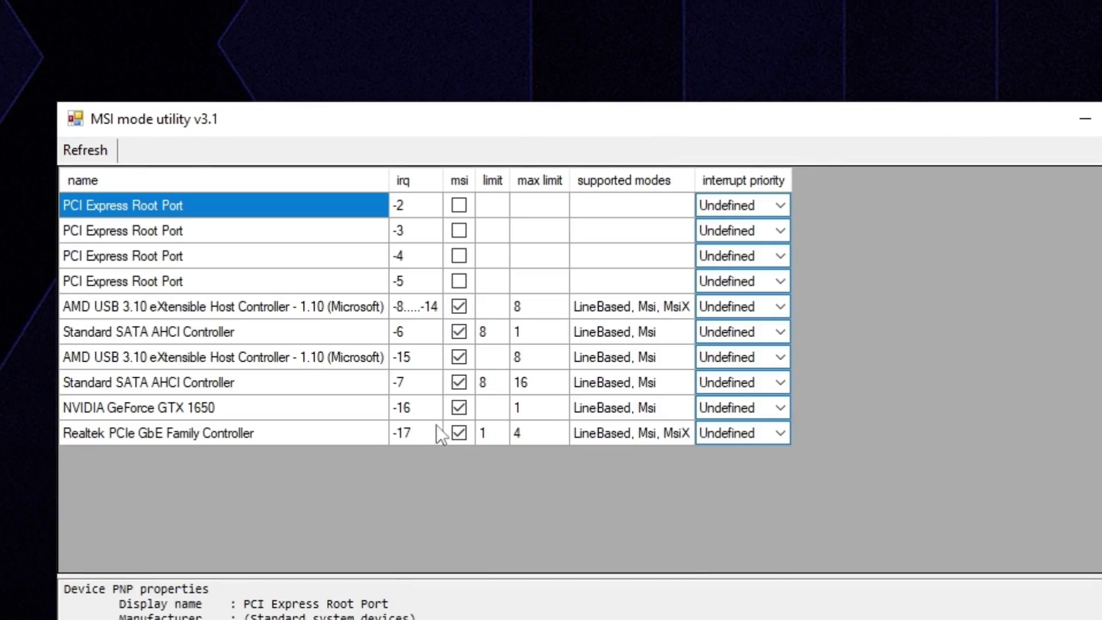
click(437, 433)
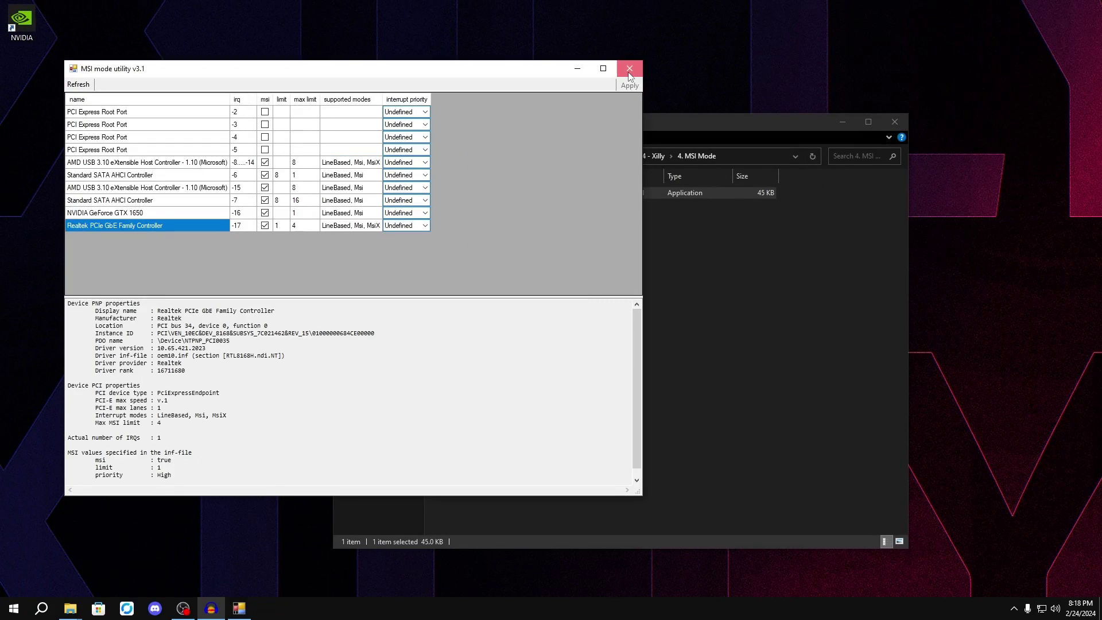
Close the MSI utility and run nvidiaProfileInspector.exe from the 5. NVIDIA Profile Inspector folder.
click(561, 110)
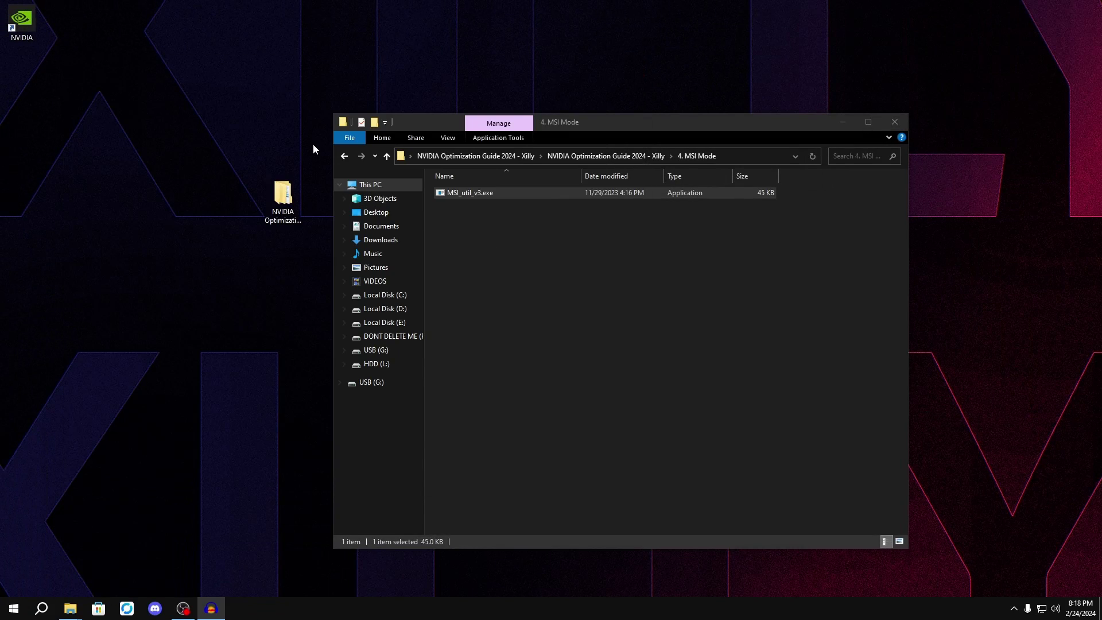
double_click(482, 241)
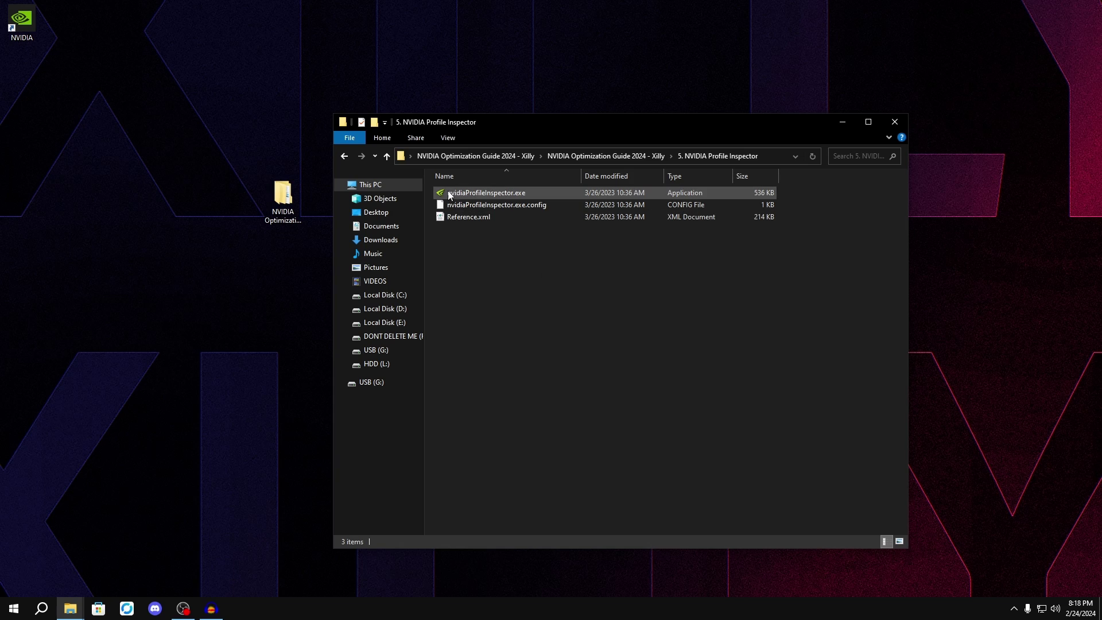
click(478, 195)
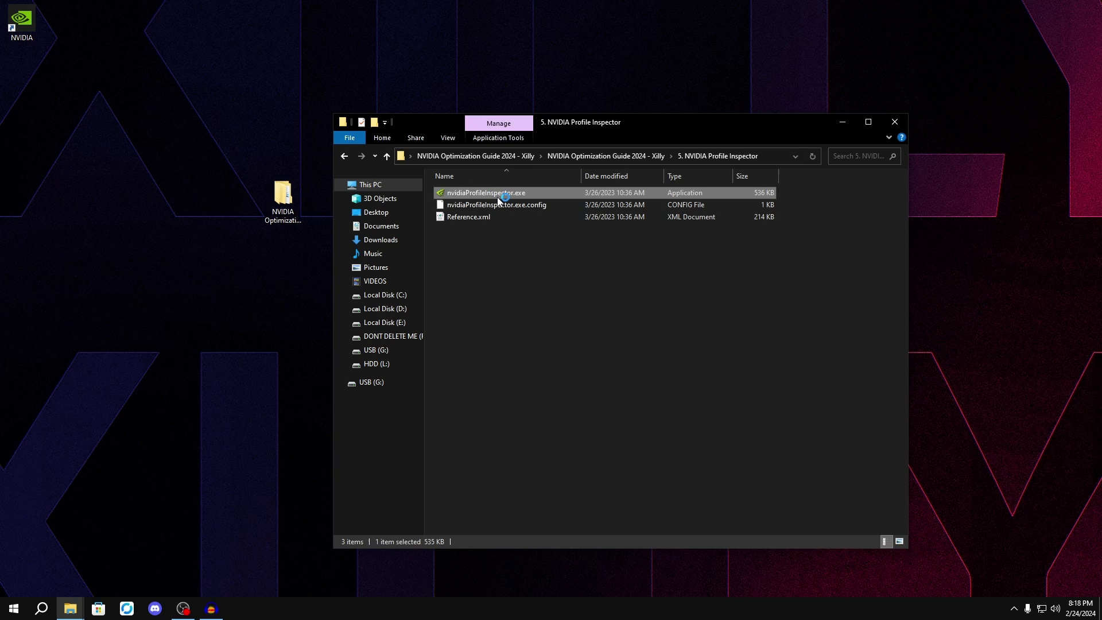
double_click(483, 195)
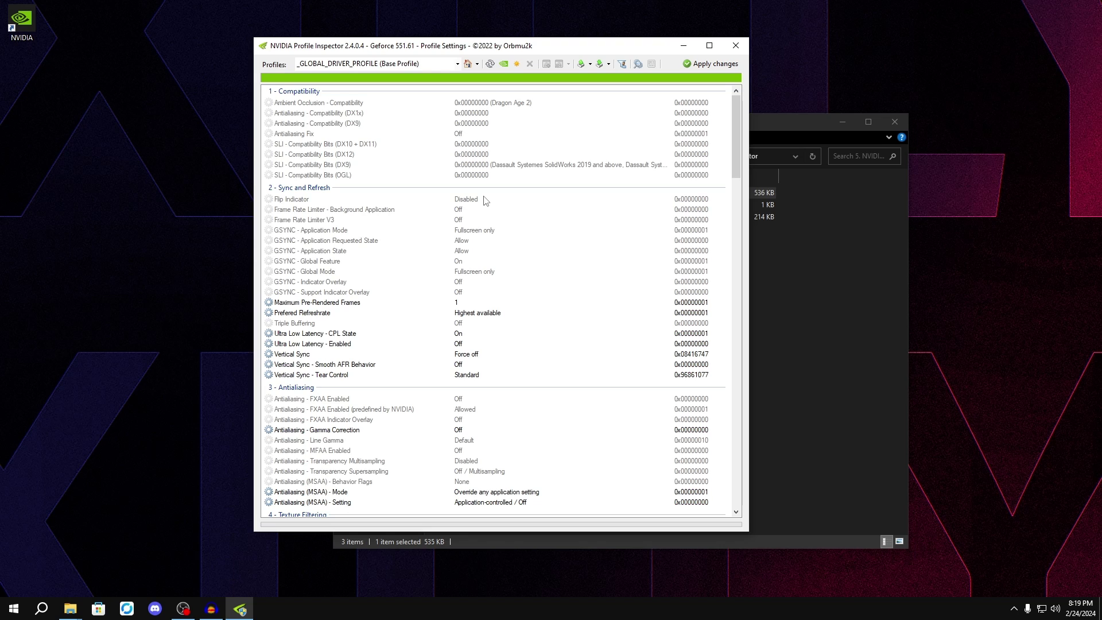
In the global profile, set CUDA - Force P2 State to Off and rBAR - Feature to Enabled.
scroll(485, 200, down, 10)
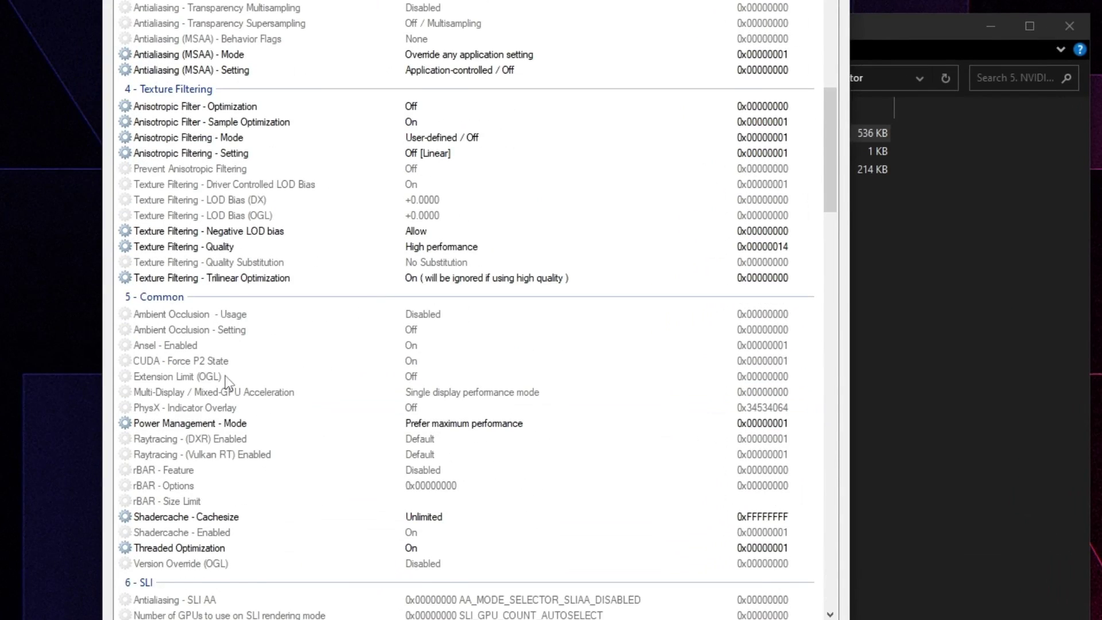
click(194, 362)
key(Up)
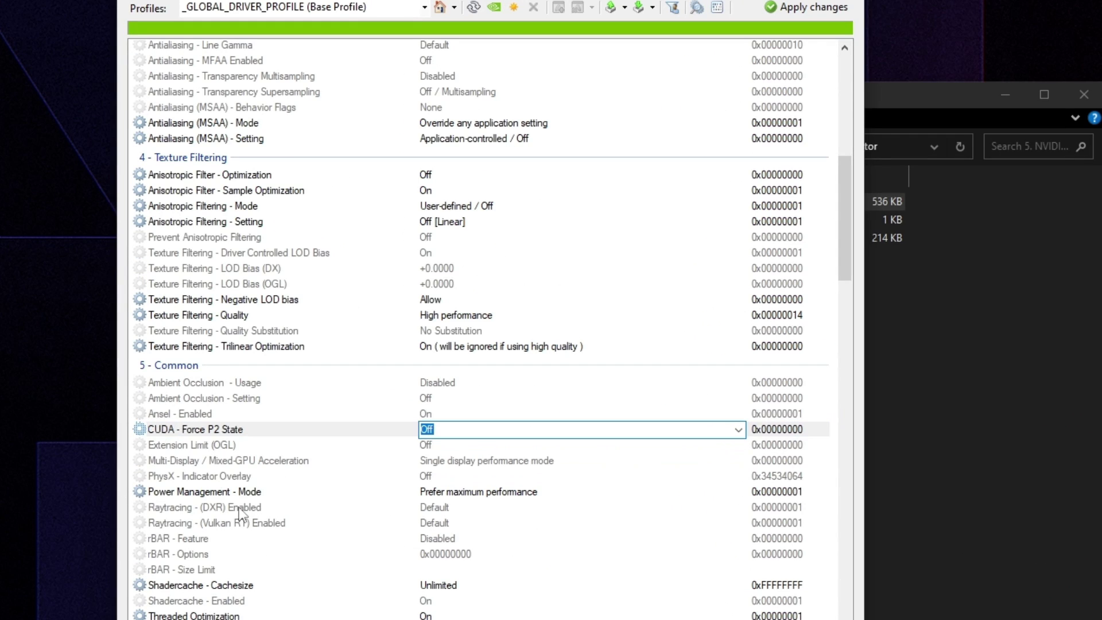
scroll(335, 474, down, 8)
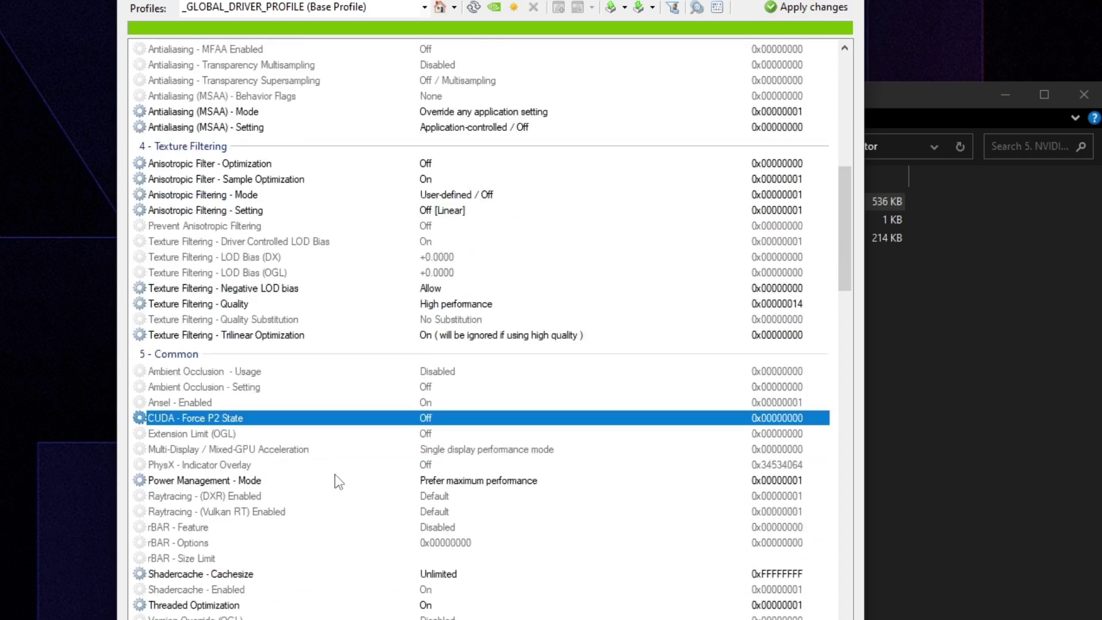
click(436, 439)
click(738, 438)
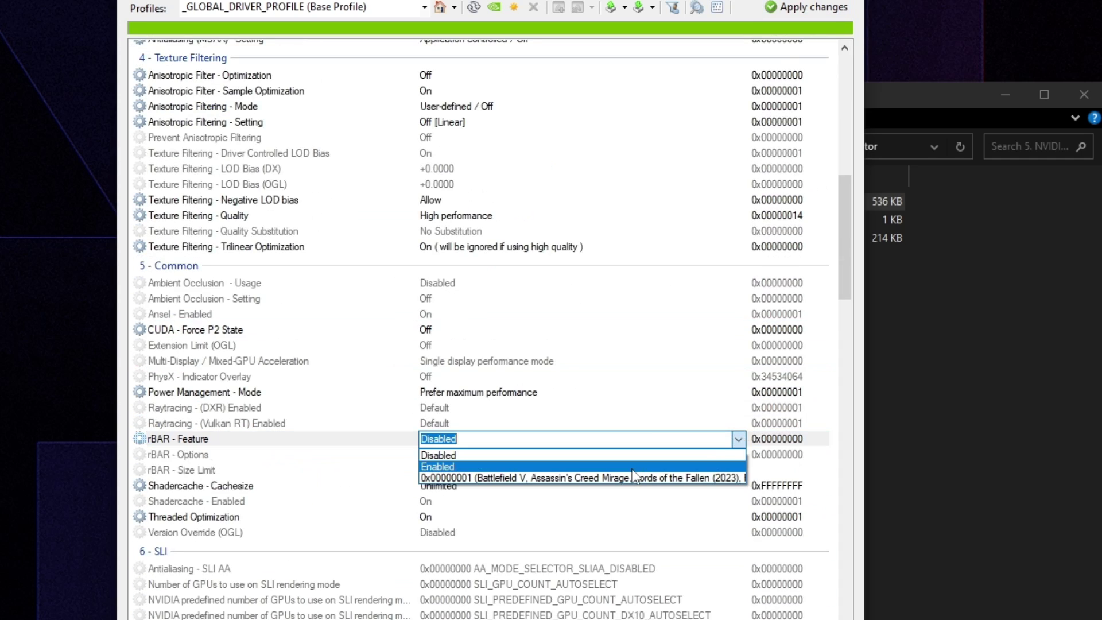
click(359, 458)
Set rBAR - Options and Size Limit to the Red Dead Redemption 2 values and apply changes.
click(738, 455)
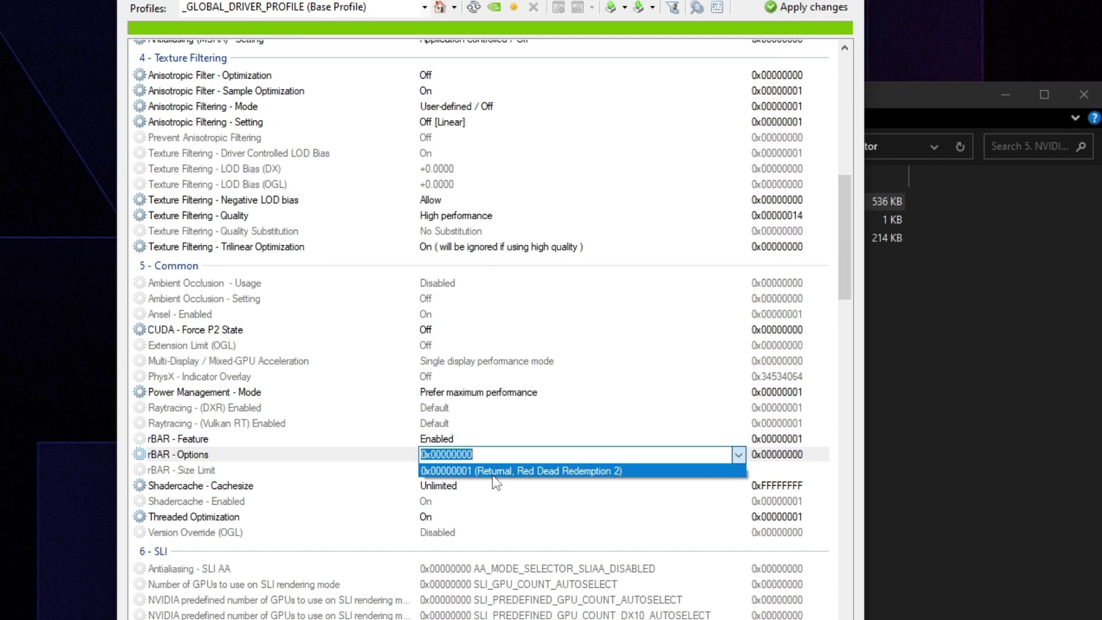
click(494, 474)
click(280, 468)
click(738, 470)
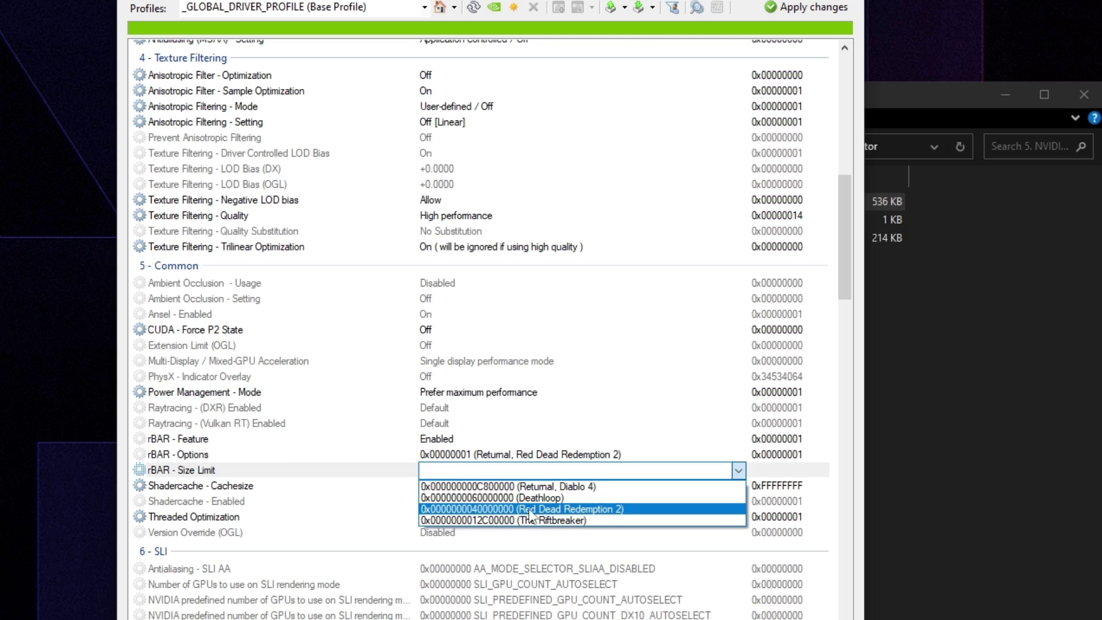
click(625, 513)
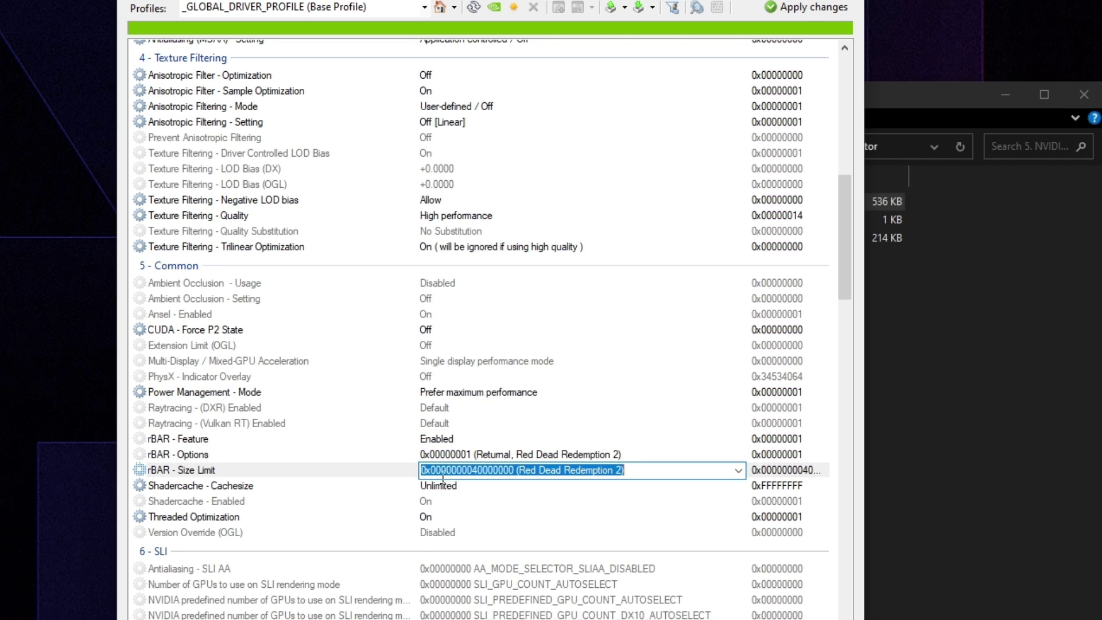
click(803, 9)
Verify the saved rBAR Options, Size Limit and Feature values, then close Profile Inspector.
scroll(248, 554, down, 4)
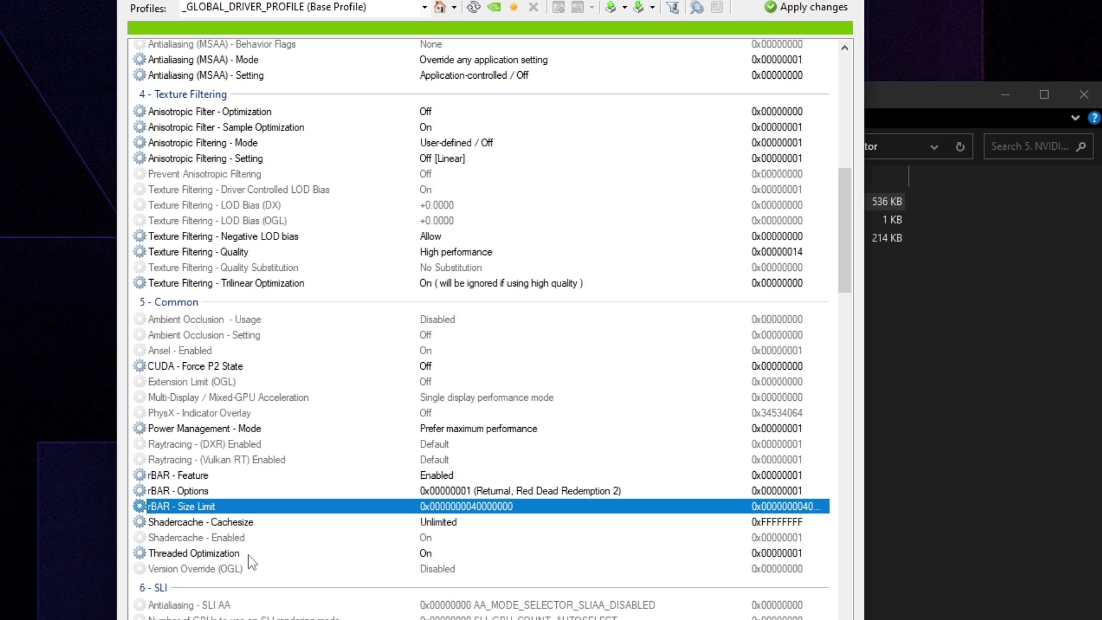
click(191, 493)
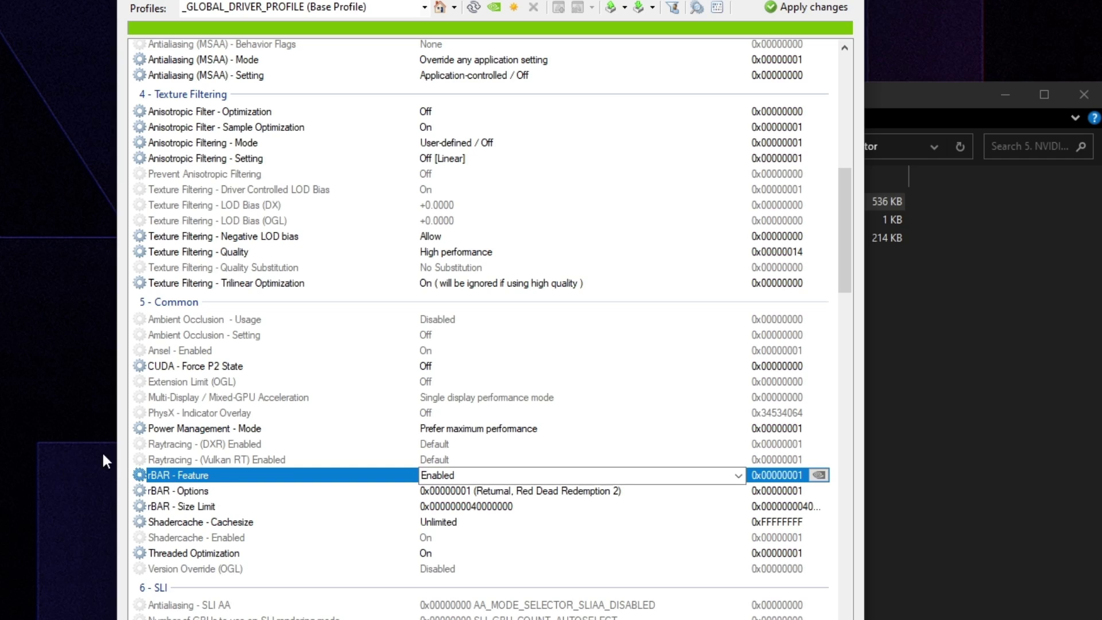
click(201, 502)
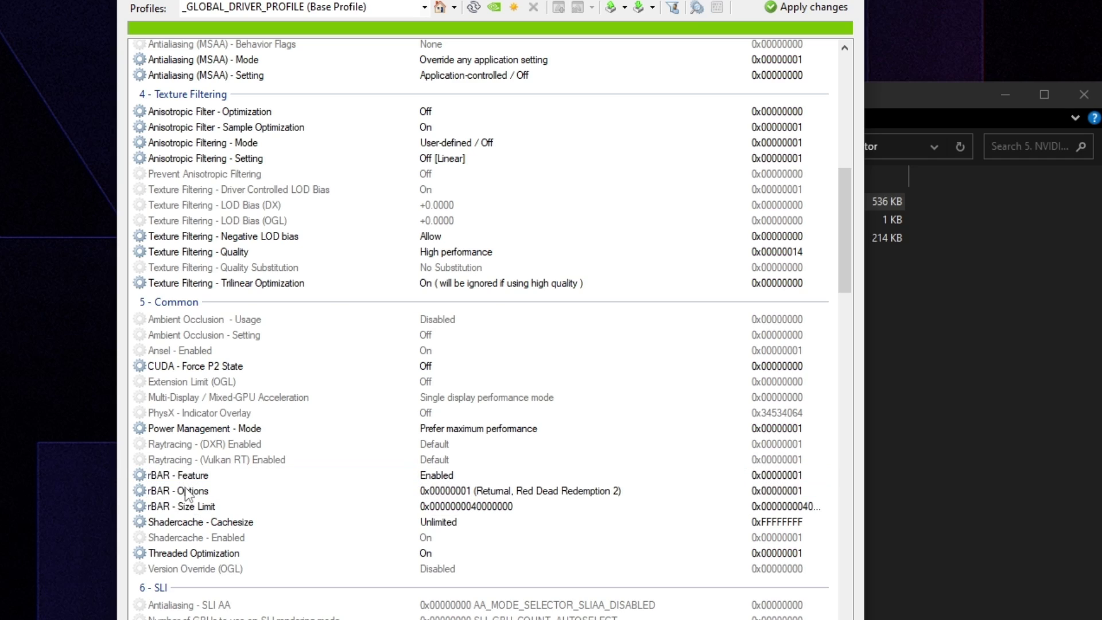
click(184, 508)
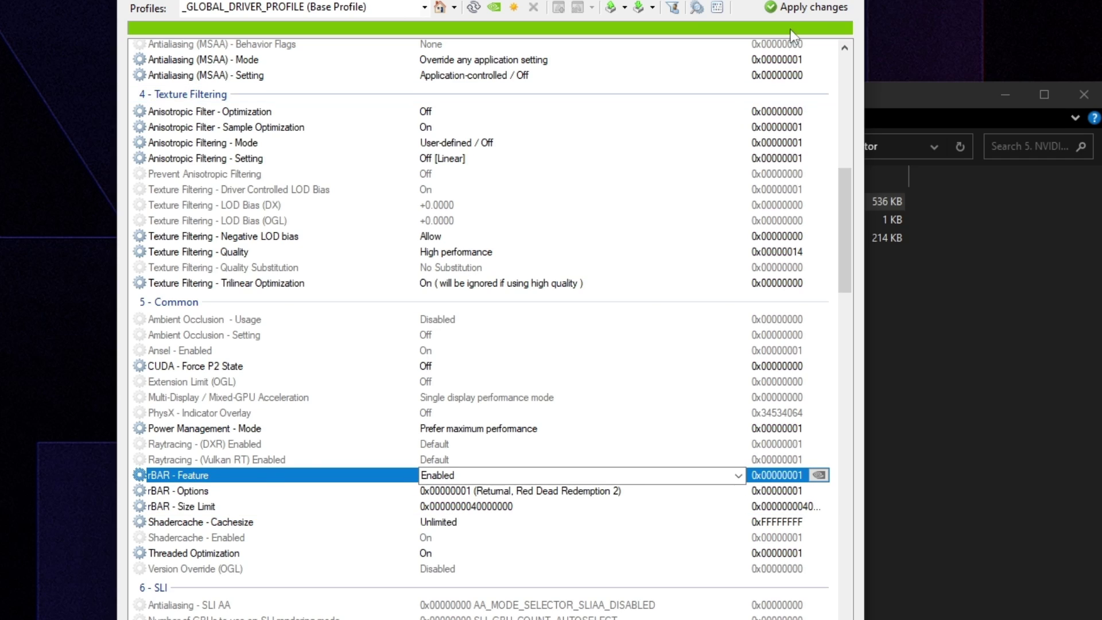
scroll(798, 15, up, 5)
scroll(608, 299, down, 4)
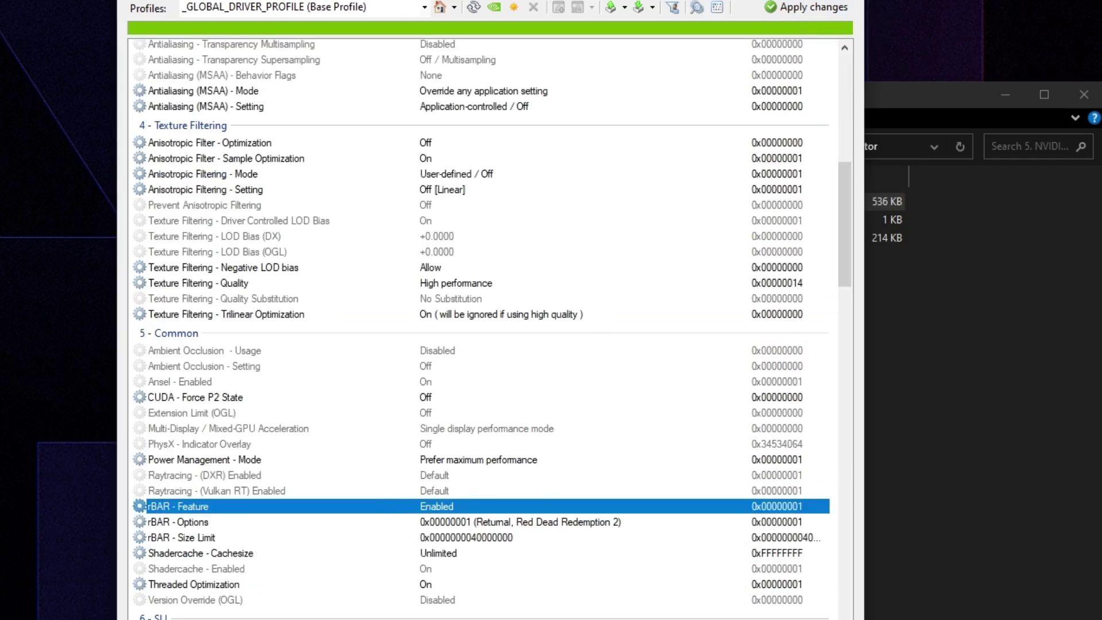
key(alt+F4)
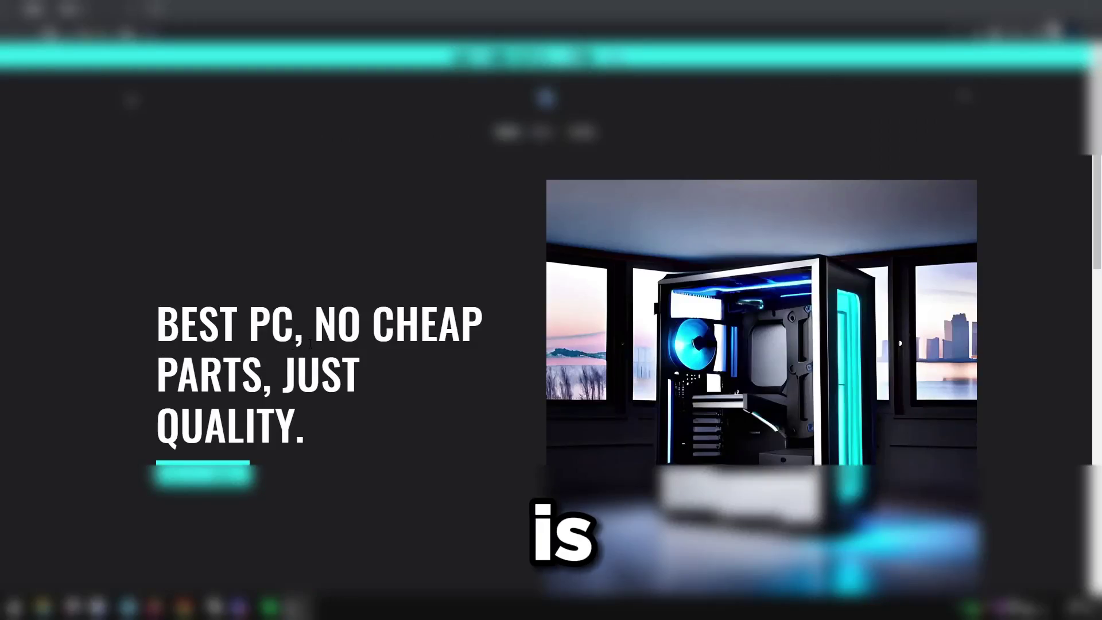
Scroll up and down the PC builder's store homepage to browse the listed PCs.
scroll(396, 351, down, 2)
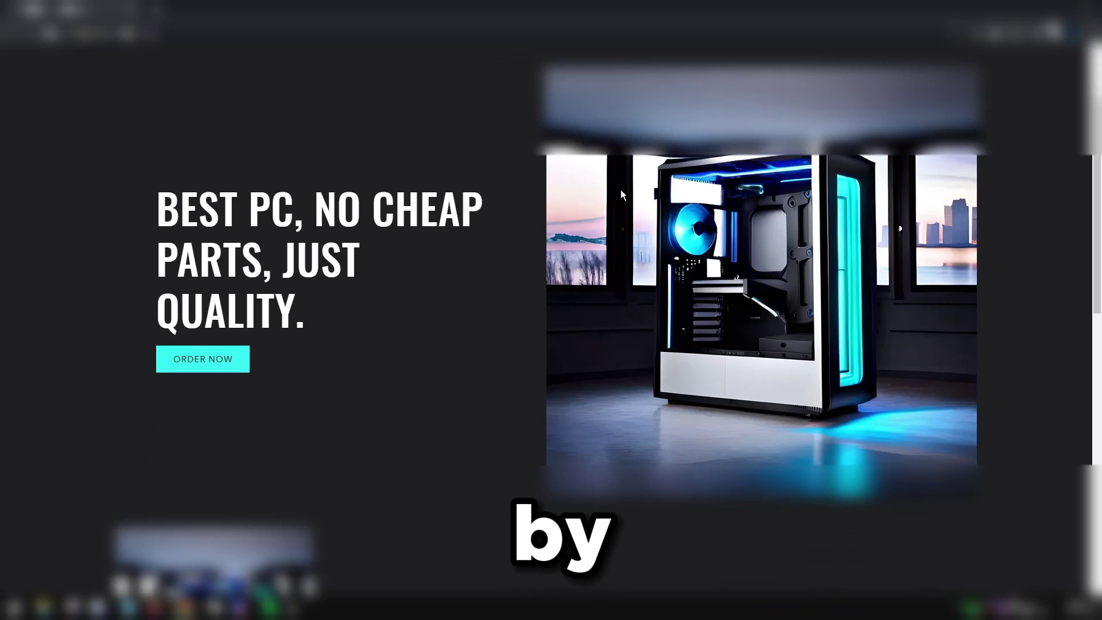
scroll(773, 202, up, 1)
scroll(1006, 245, down, 12)
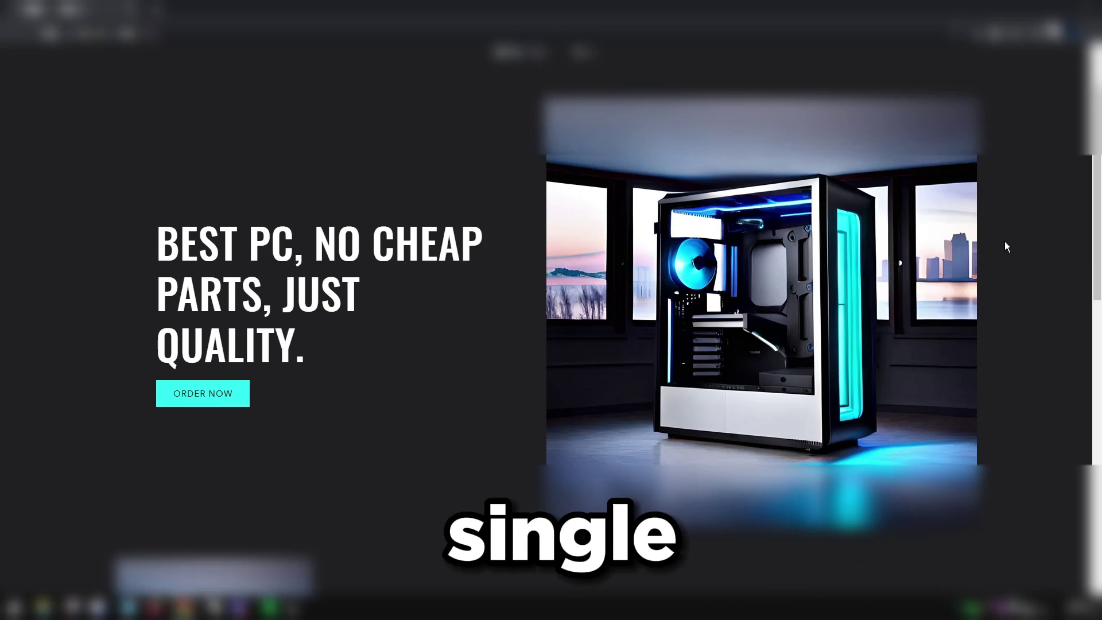
scroll(1007, 246, up, 4)
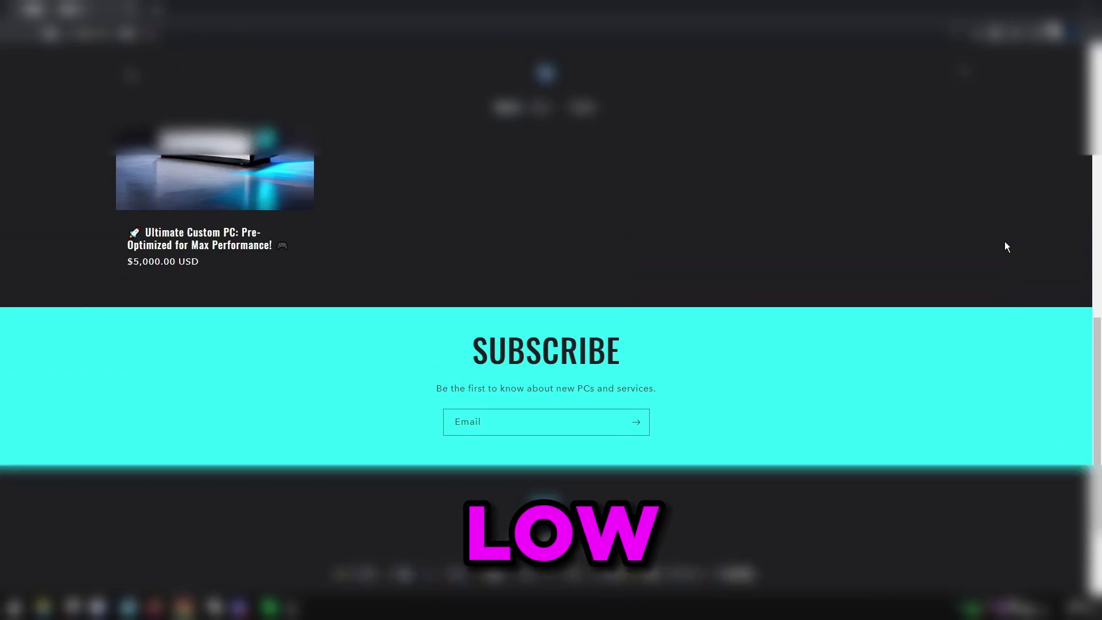